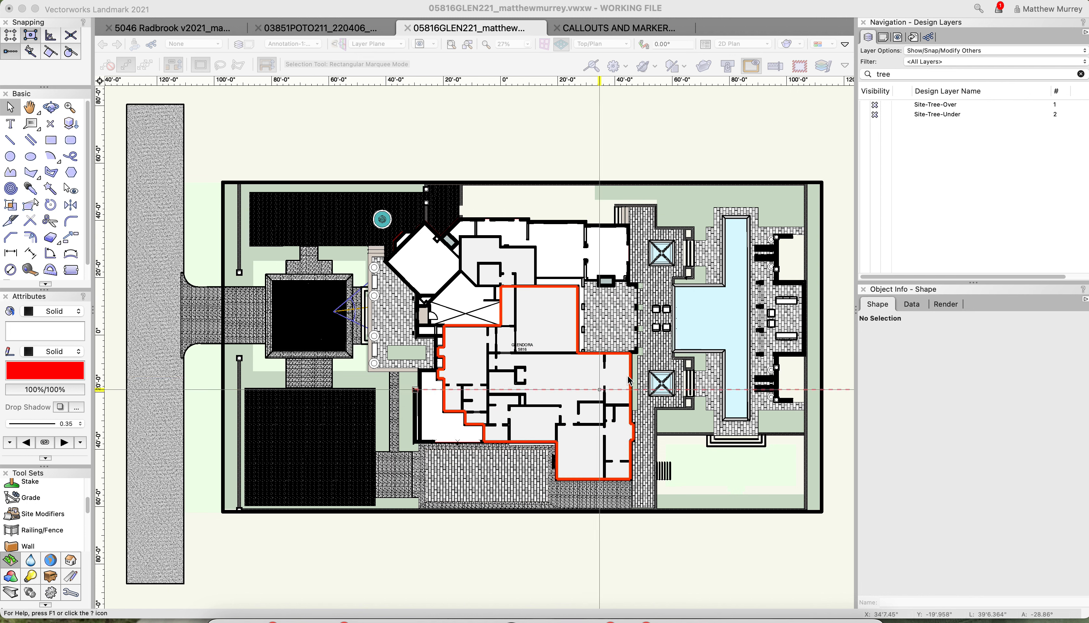
Step: Save the current plan view as a new saved view named Layout
click(898, 37)
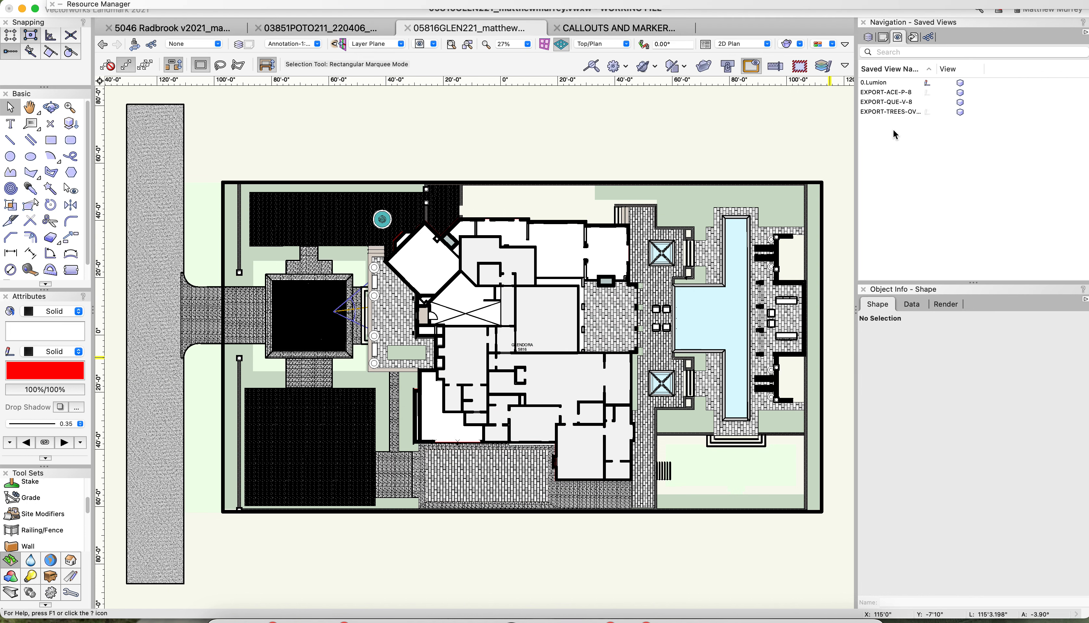
click(885, 41)
click(899, 37)
right_click(892, 160)
click(902, 165)
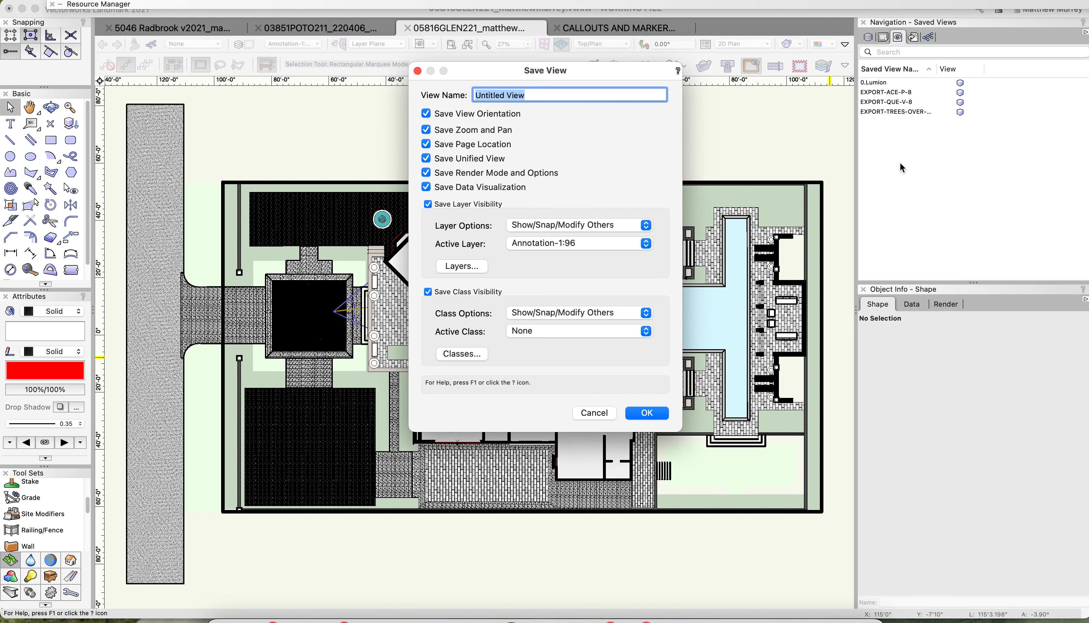
text(Layout)
key(Return)
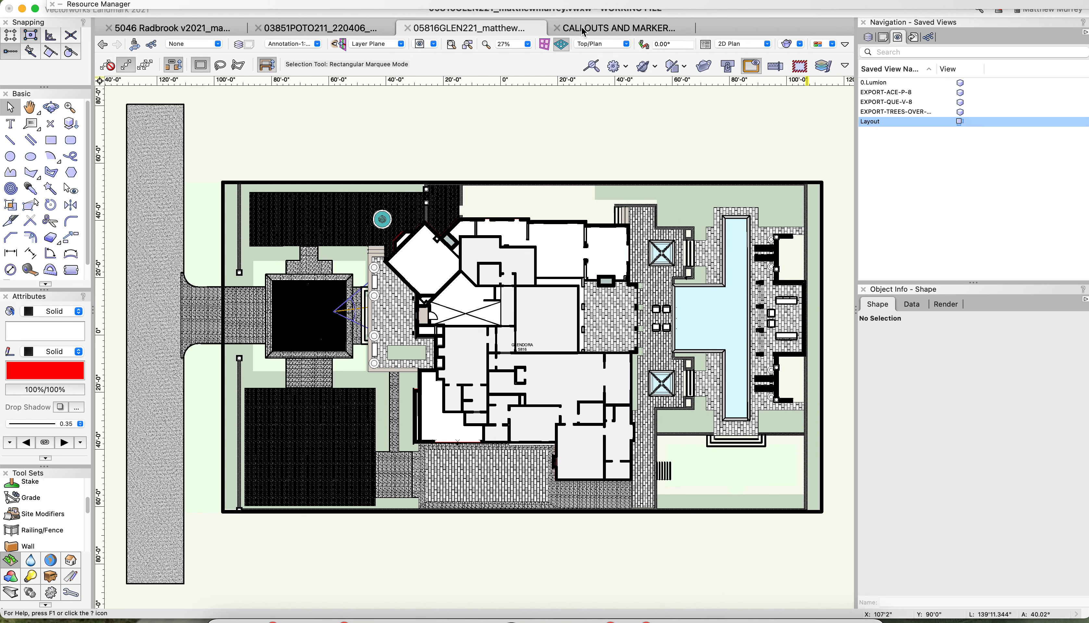
Step: Copy the MMD SECTION-MARK-BEGIN marker from the callouts file into the site plan and make its classes visible
click(608, 29)
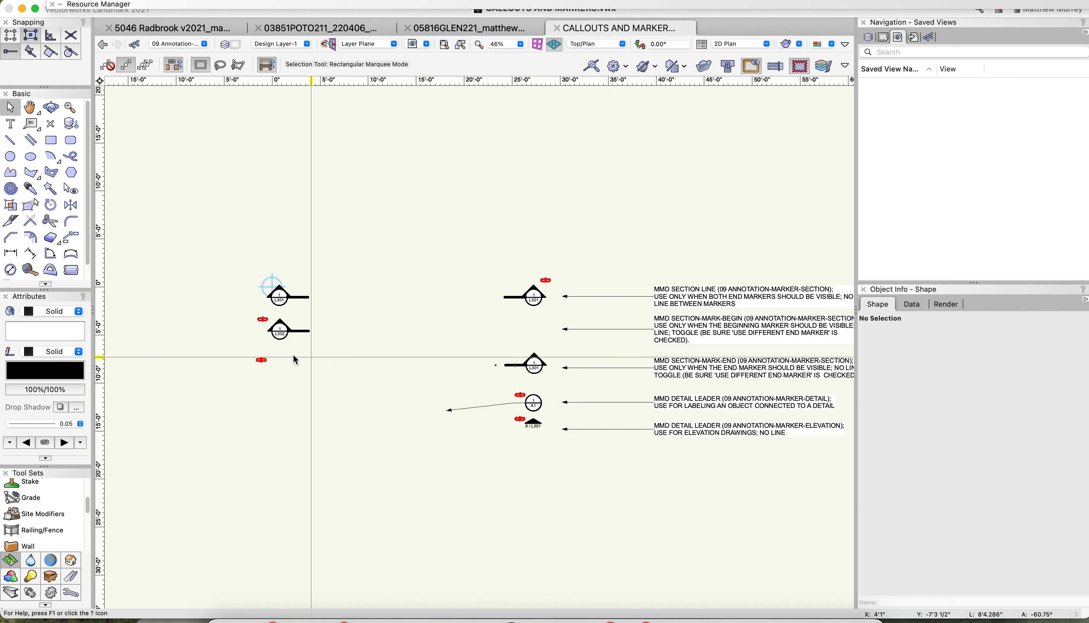
click(280, 331)
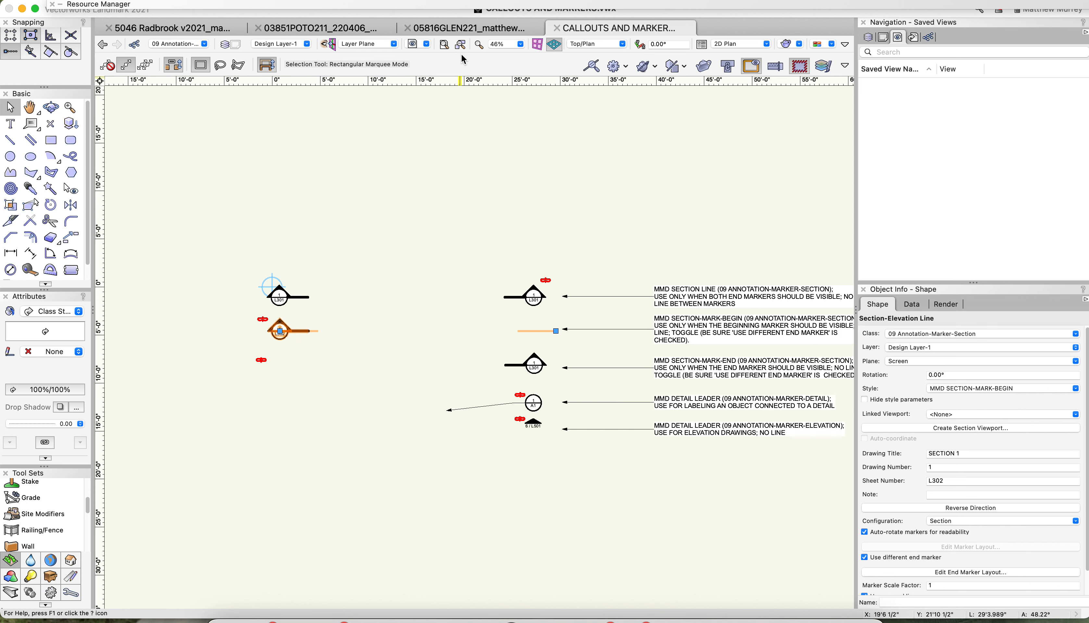
click(468, 29)
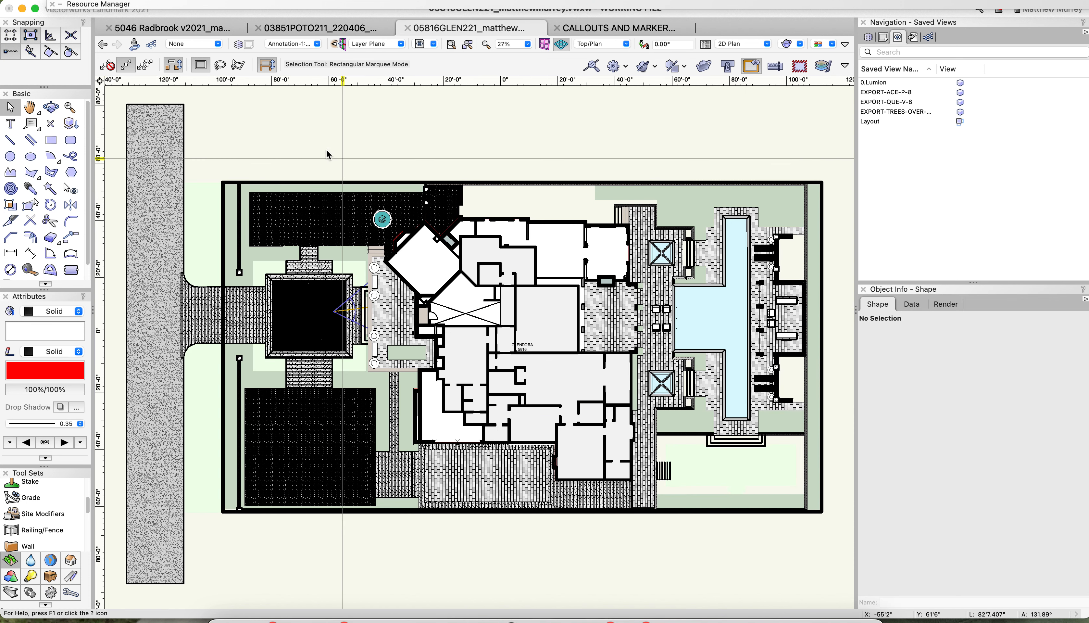
key(super+v)
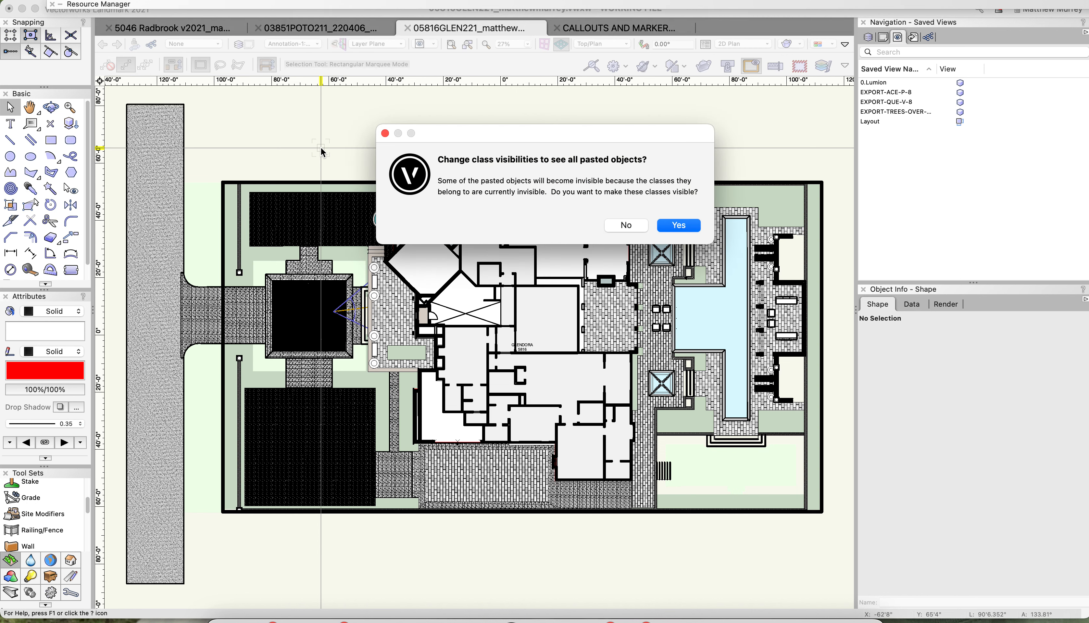
click(667, 226)
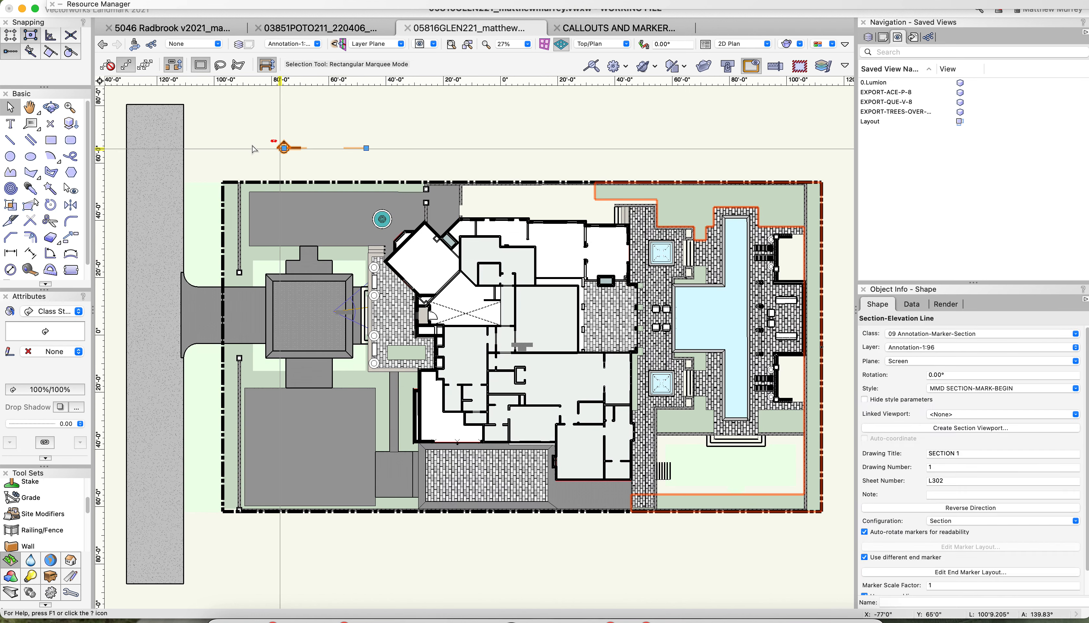
Step: Reposition the pasted section line vertically through the square motor court, with its ends just beyond the upper and lower property lines
scroll(216, 132, up, 2)
mouse_move(391, 150)
mouse_down()
mouse_move(335, 329)
mouse_move(324, 306)
mouse_move(316, 314)
mouse_move(314, 265)
mouse_move(326, 261)
mouse_move(316, 268)
mouse_move(291, 205)
mouse_move(295, 181)
mouse_up()
scroll(303, 151, up, 3)
mouse_move(302, 151)
mouse_down()
mouse_move(345, 175)
mouse_move(354, 199)
mouse_move(363, 271)
mouse_move(351, 397)
mouse_move(353, 302)
mouse_move(389, 172)
mouse_move(362, 320)
mouse_move(363, 492)
mouse_up()
scroll(390, 151, down, 3)
scroll(390, 171, down, 2)
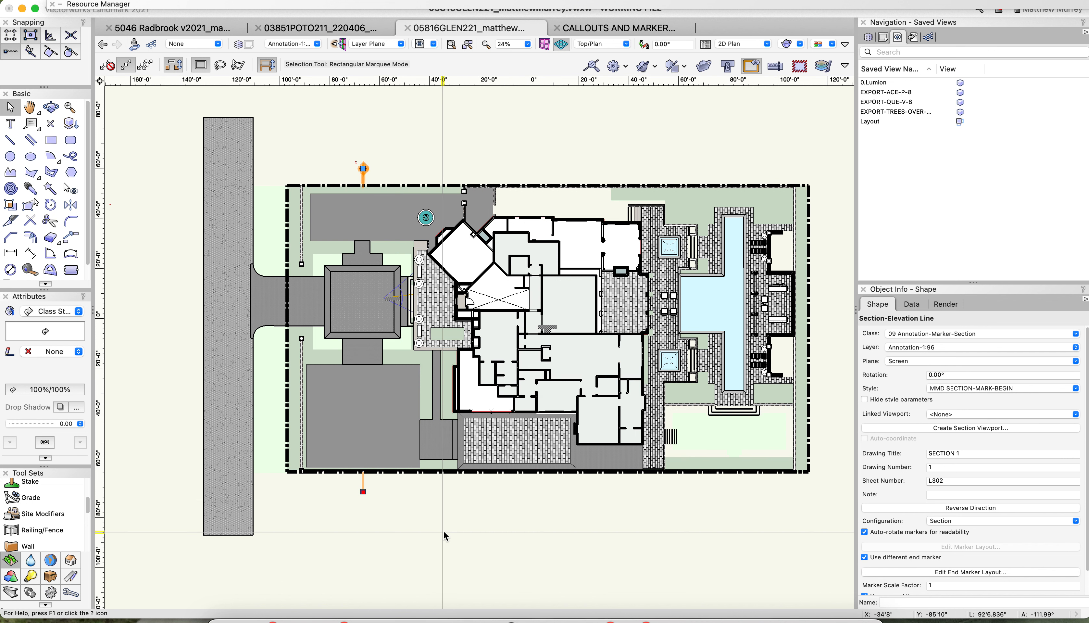
Step: Copy the double-ended MMD Section Style line from the callouts file into the site plan and place it above the house
click(575, 29)
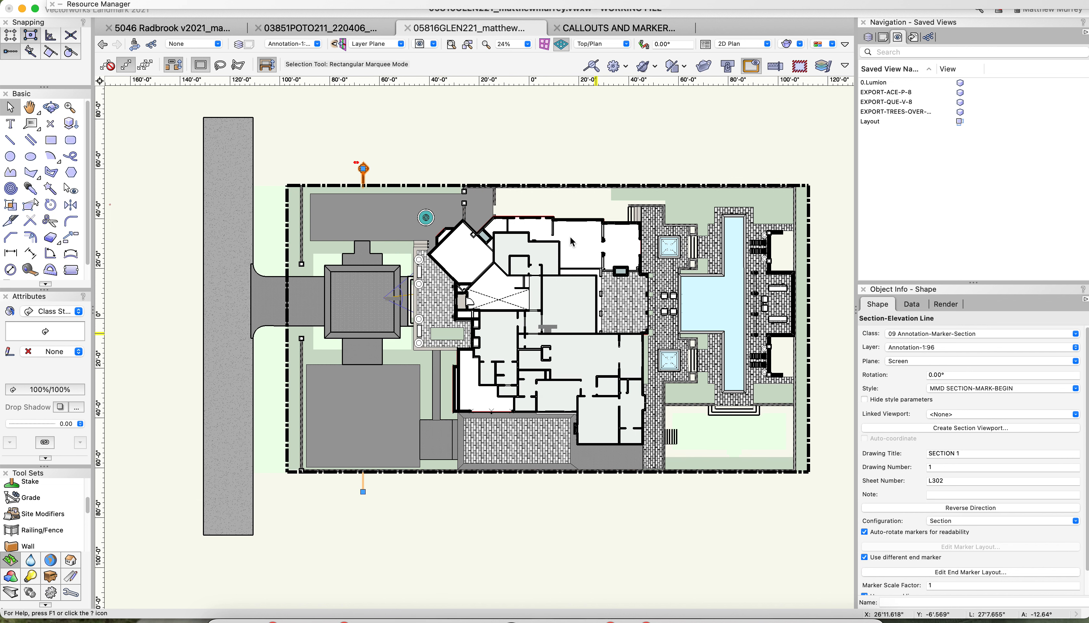
click(528, 296)
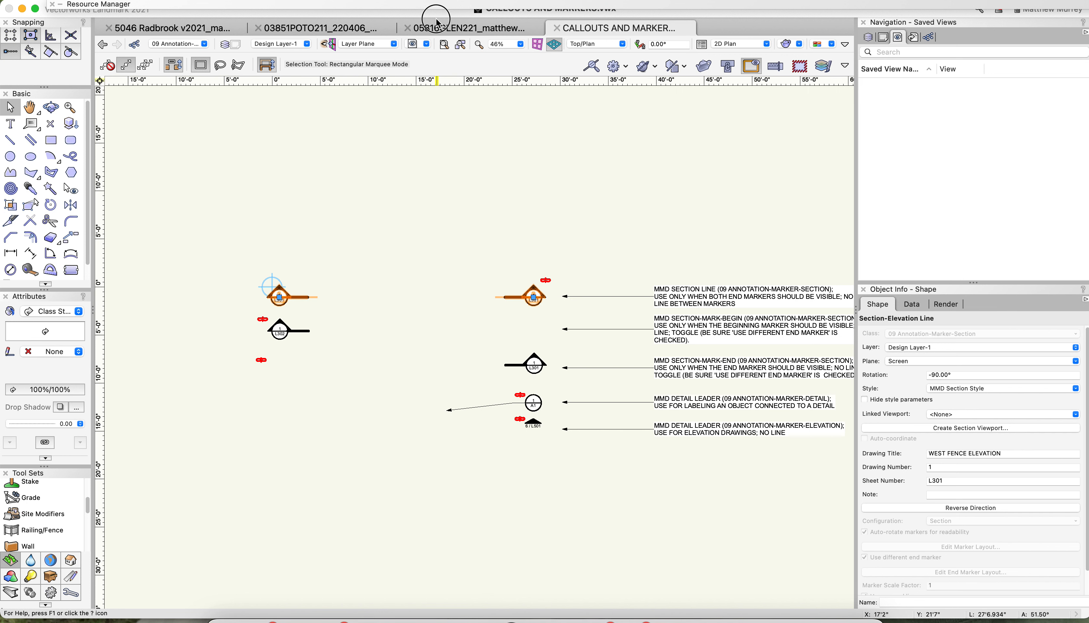
click(478, 29)
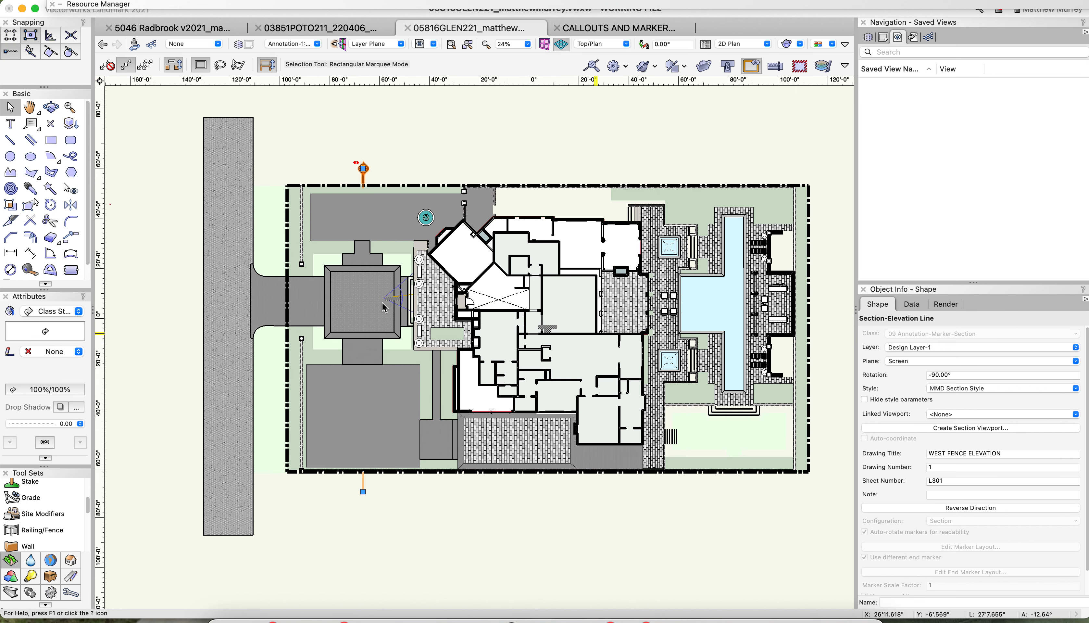
click(437, 146)
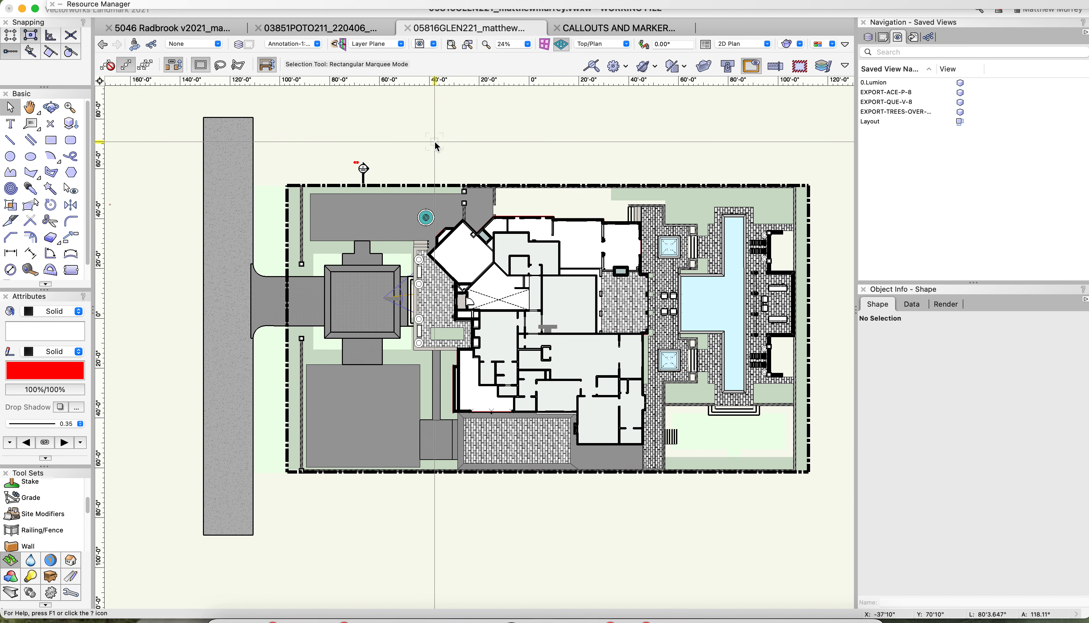
click(436, 145)
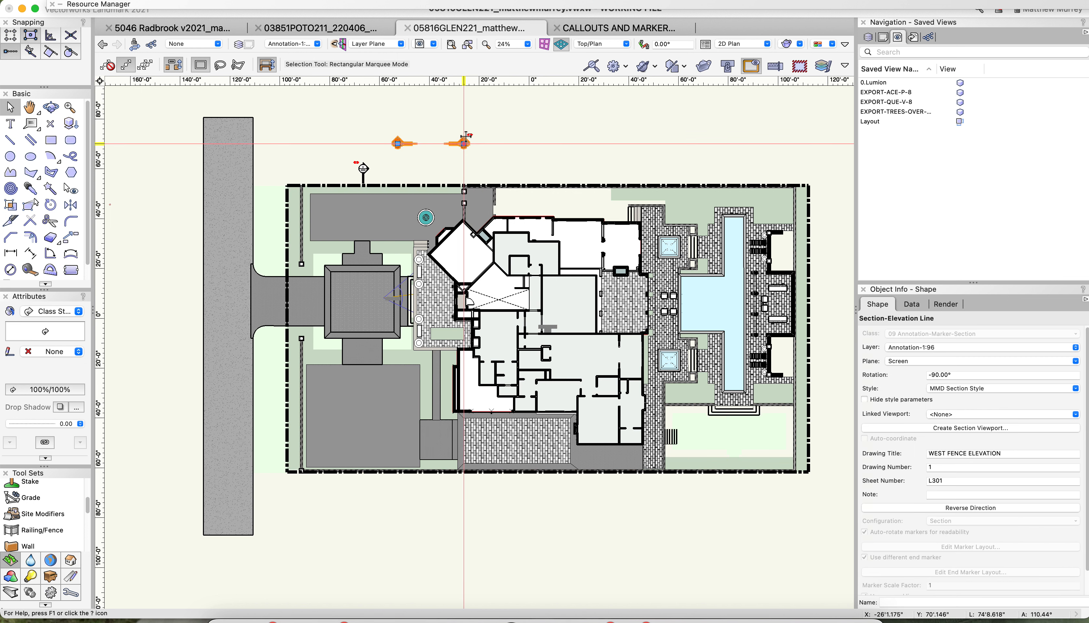
drag(492, 123, 511, 116)
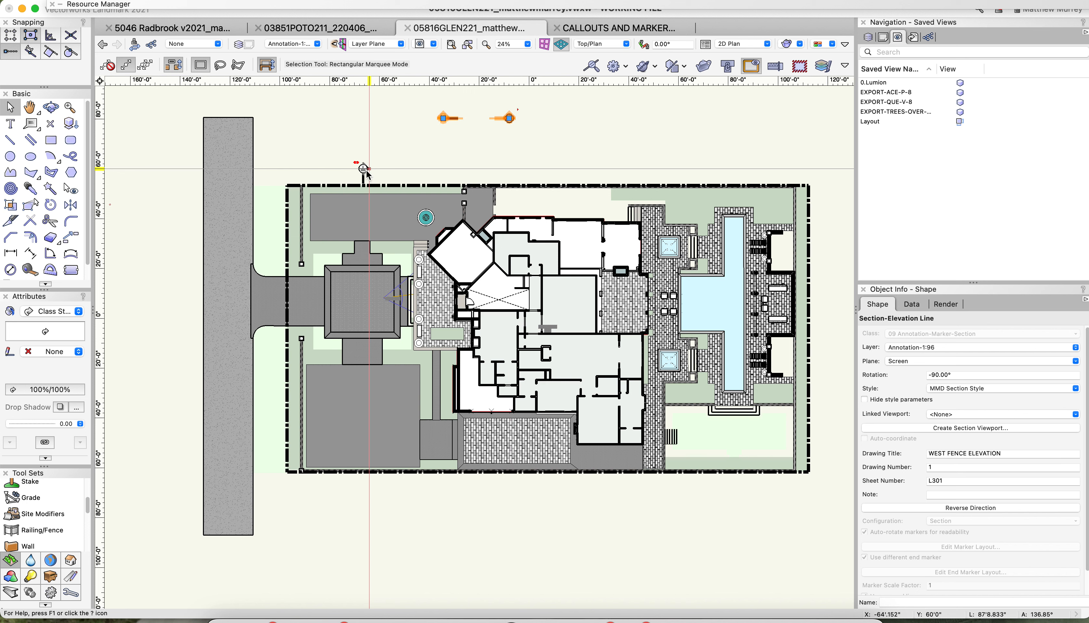
drag(362, 175, 363, 170)
click(957, 391)
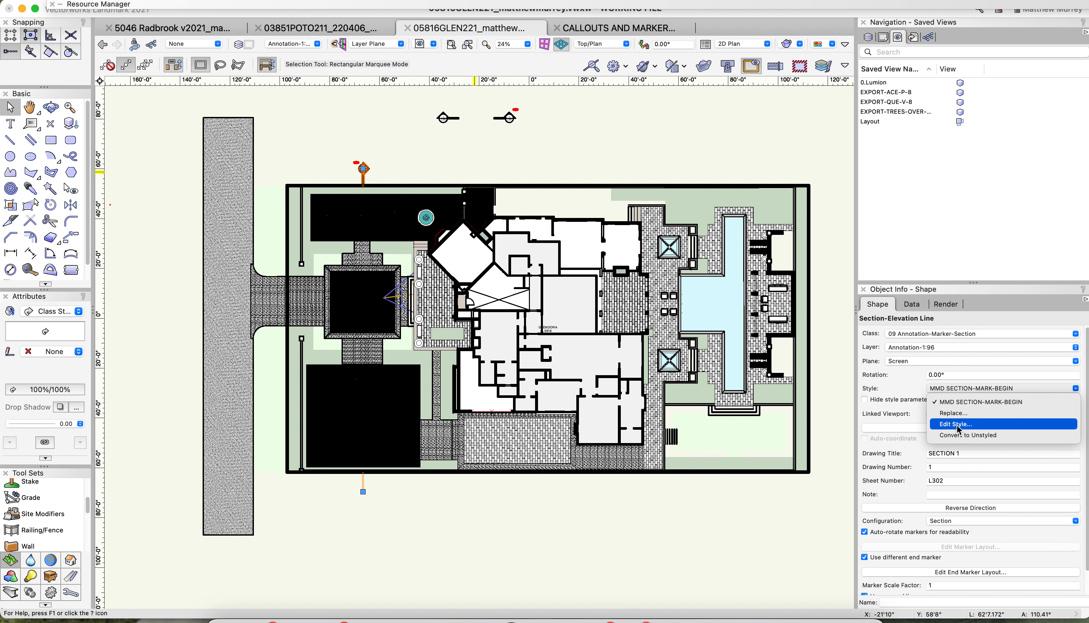
click(317, 139)
click(340, 140)
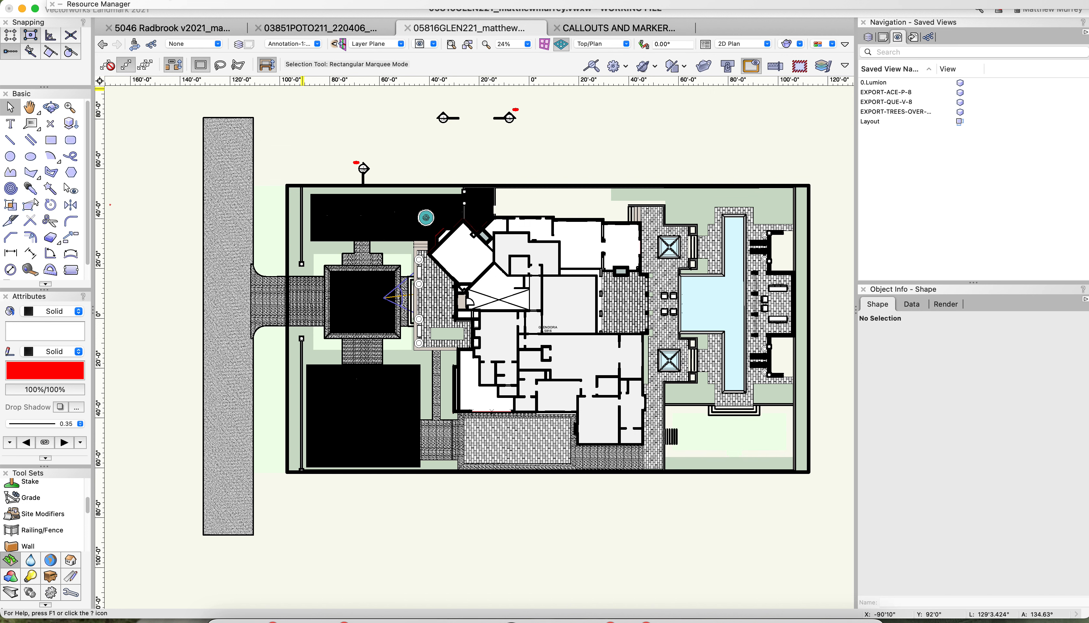
click(158, 1)
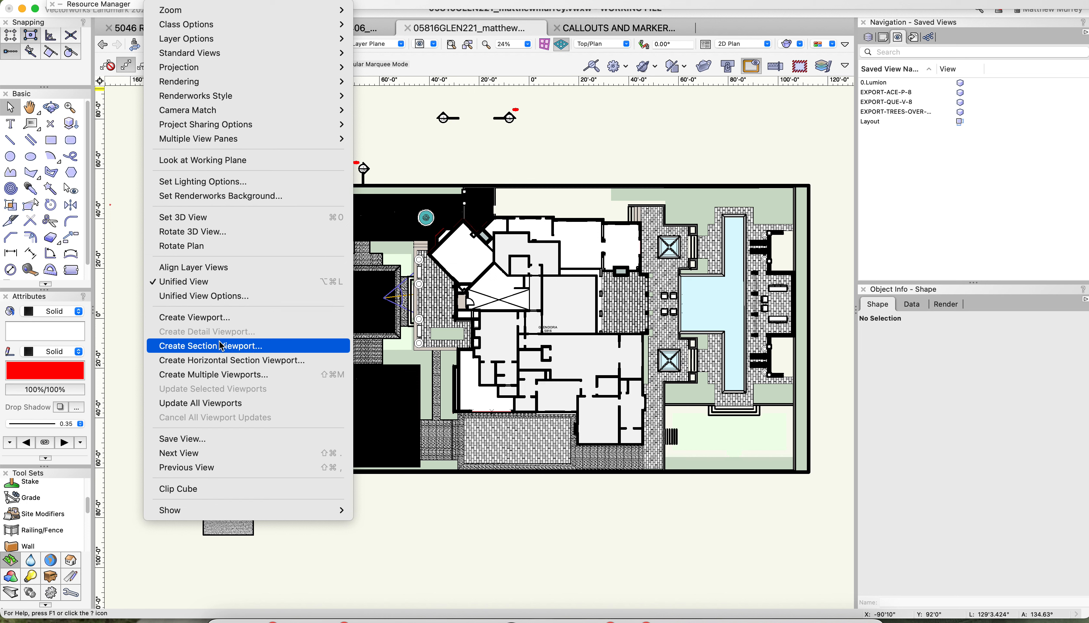
click(450, 167)
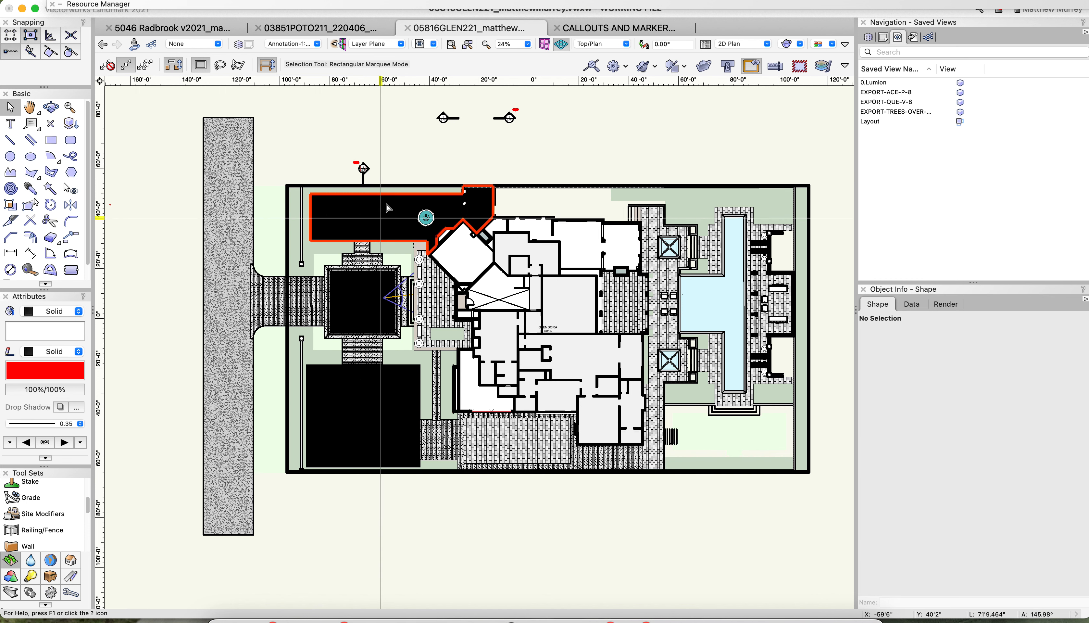
Step: Replace the style of the vertical section line through the motor court with MMD Section Style
click(364, 170)
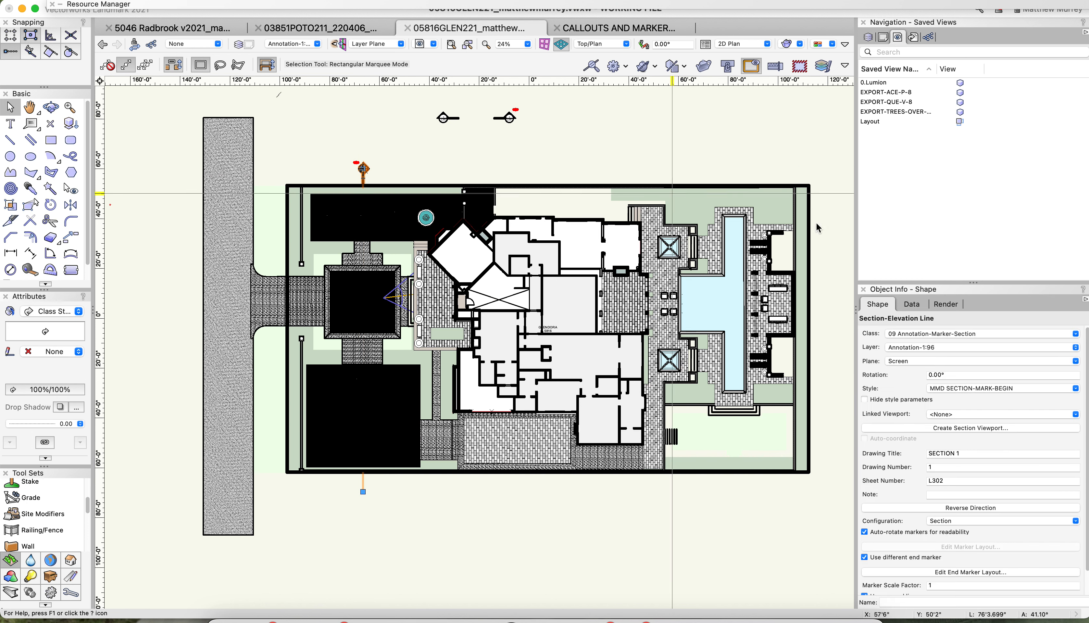
click(988, 392)
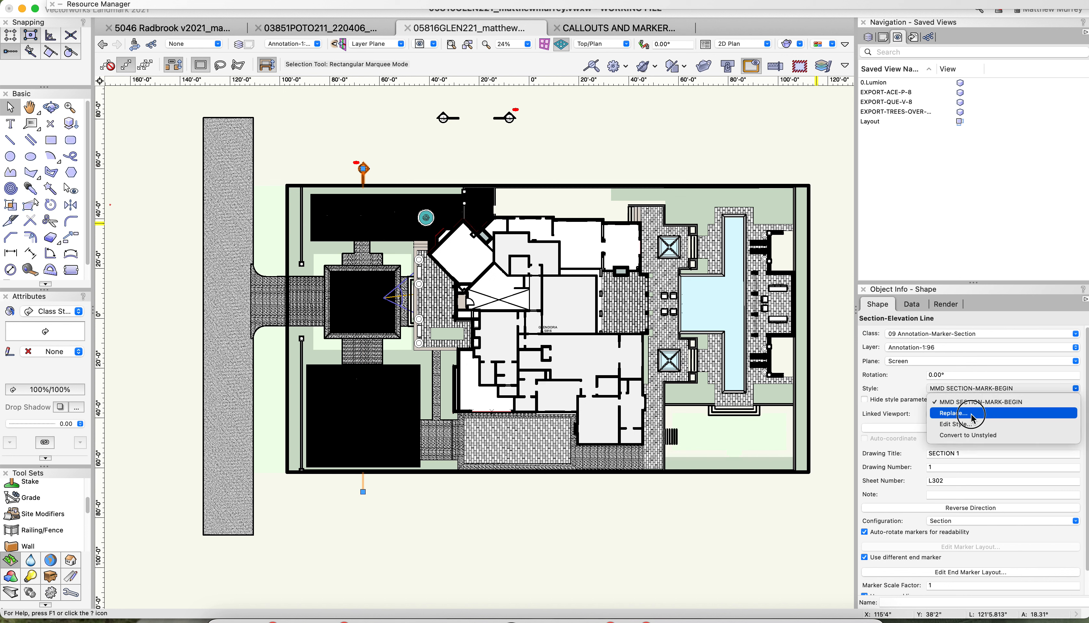
click(757, 378)
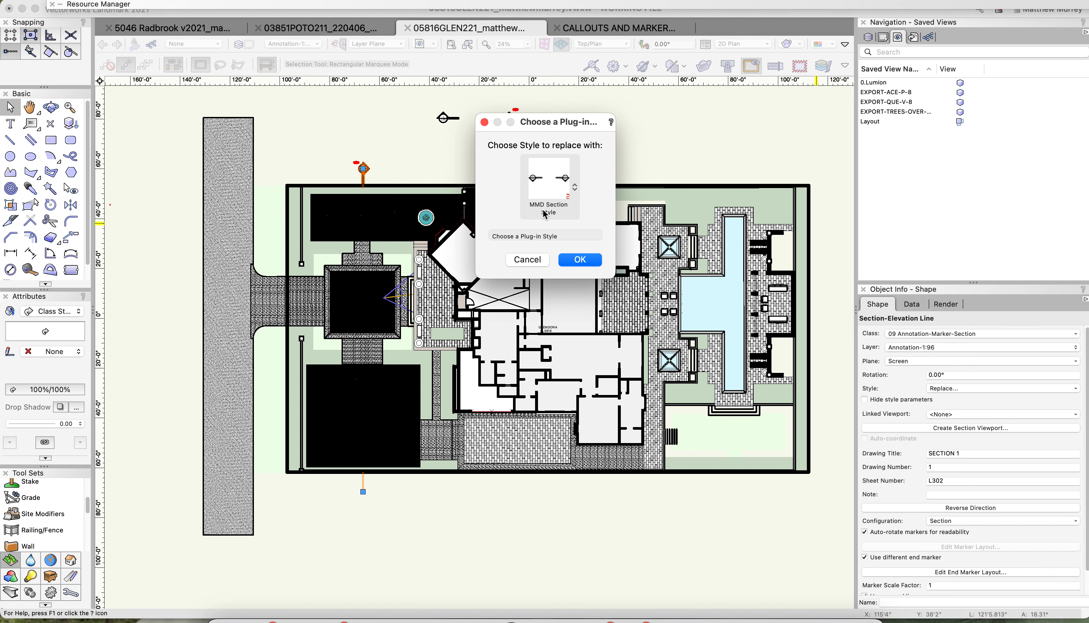
click(580, 259)
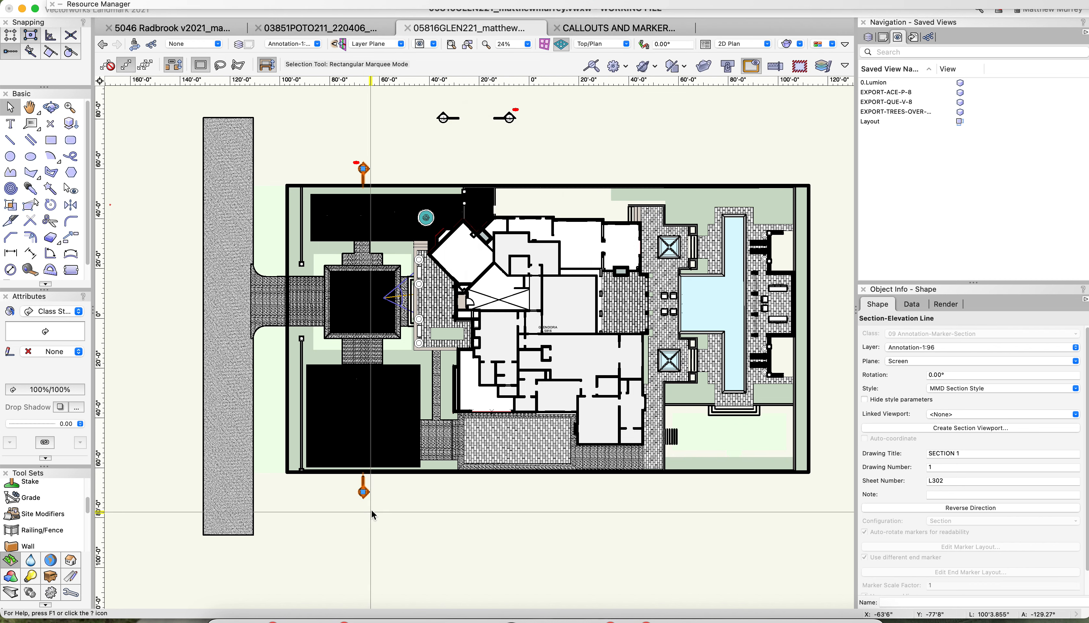
Step: Move the horizontal section line so it starts in the street, crosses the motor court and ends inside the house
scroll(605, 153, up, 1)
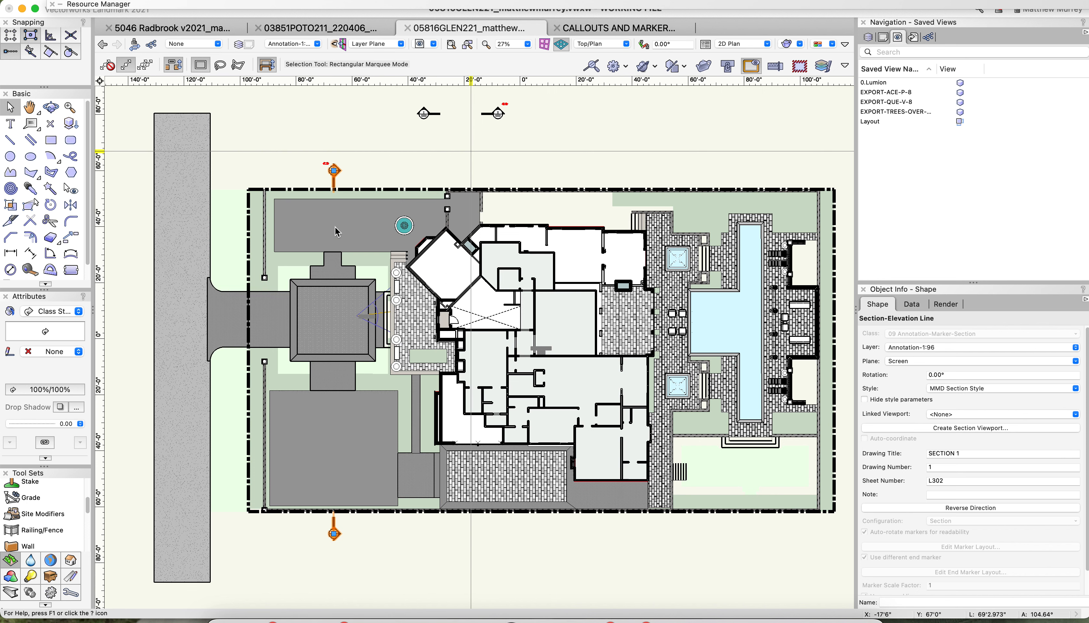
click(423, 114)
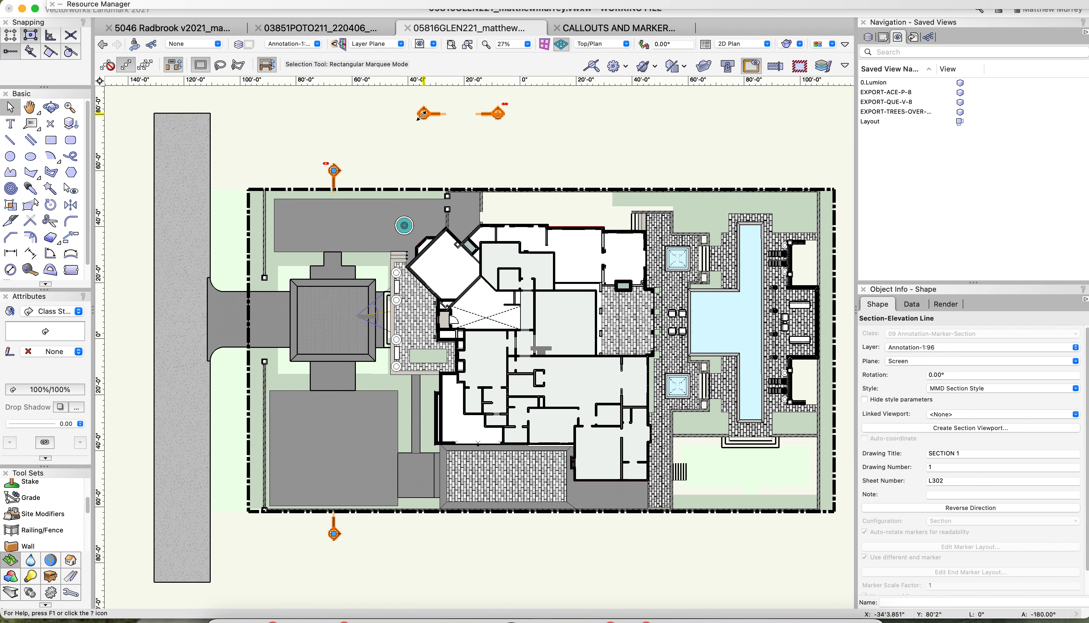
mouse_move(422, 114)
mouse_down()
mouse_move(134, 372)
mouse_move(153, 323)
mouse_move(176, 320)
mouse_up()
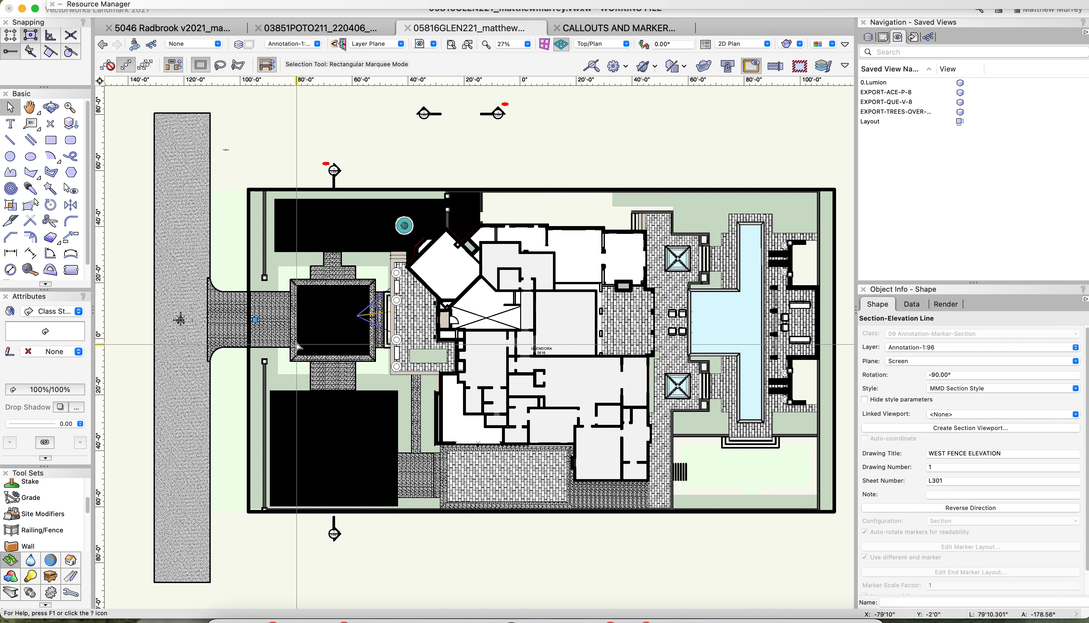
drag(255, 320, 463, 320)
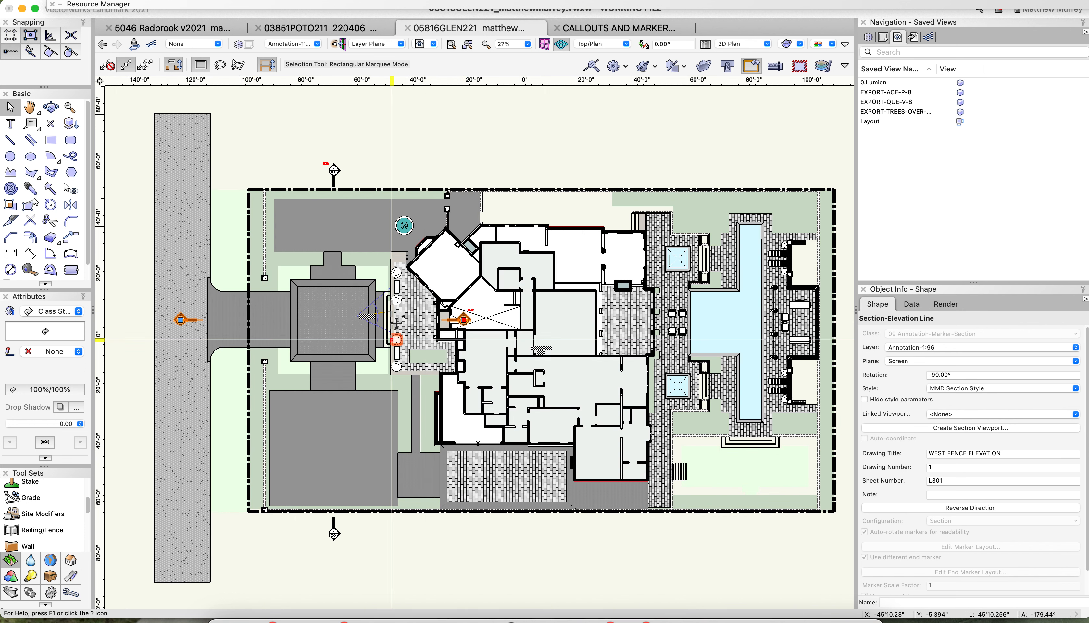
Step: Replace the horizontal section line's style with MMD SECTION-MARK-BEGIN
click(976, 388)
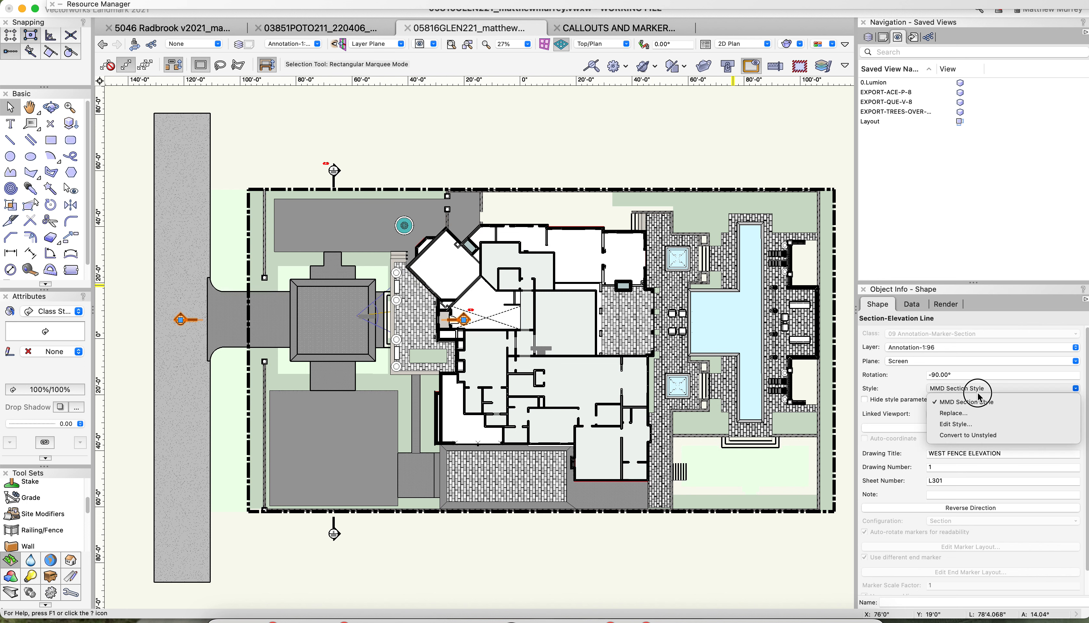
click(960, 413)
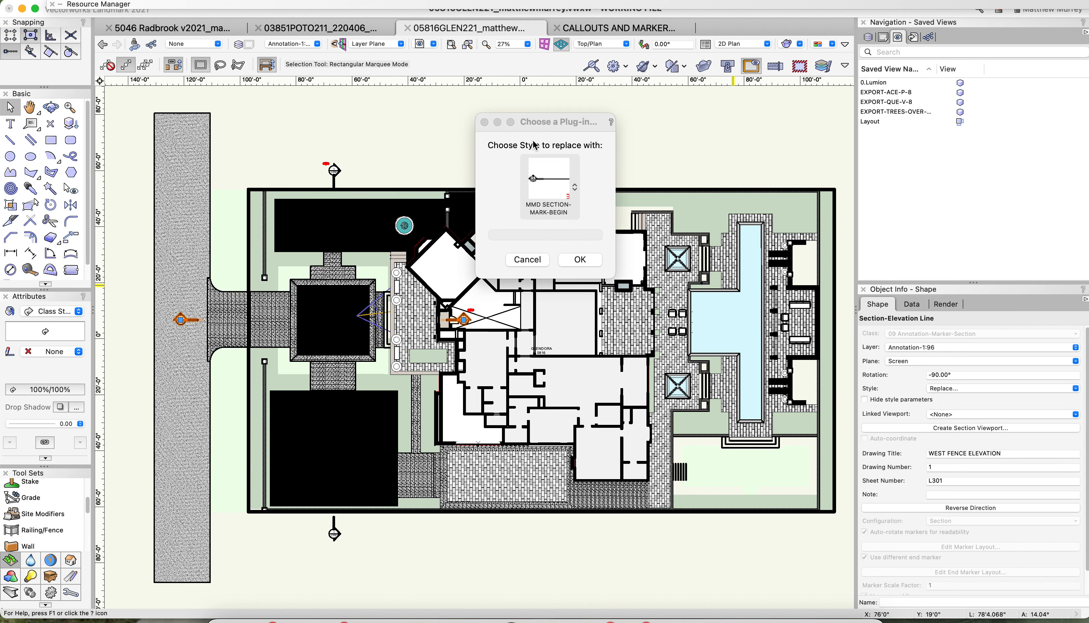
click(580, 259)
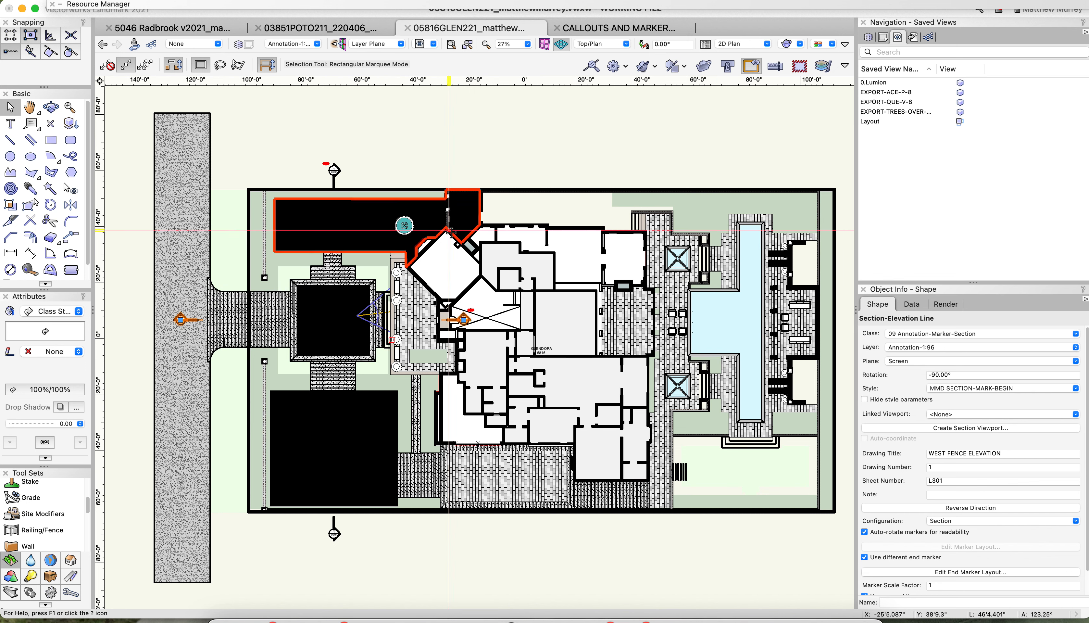
Step: Try turning off the different end marker on the horizontal section line, then turn it on again and reselect the line
scroll(912, 501, down, 2)
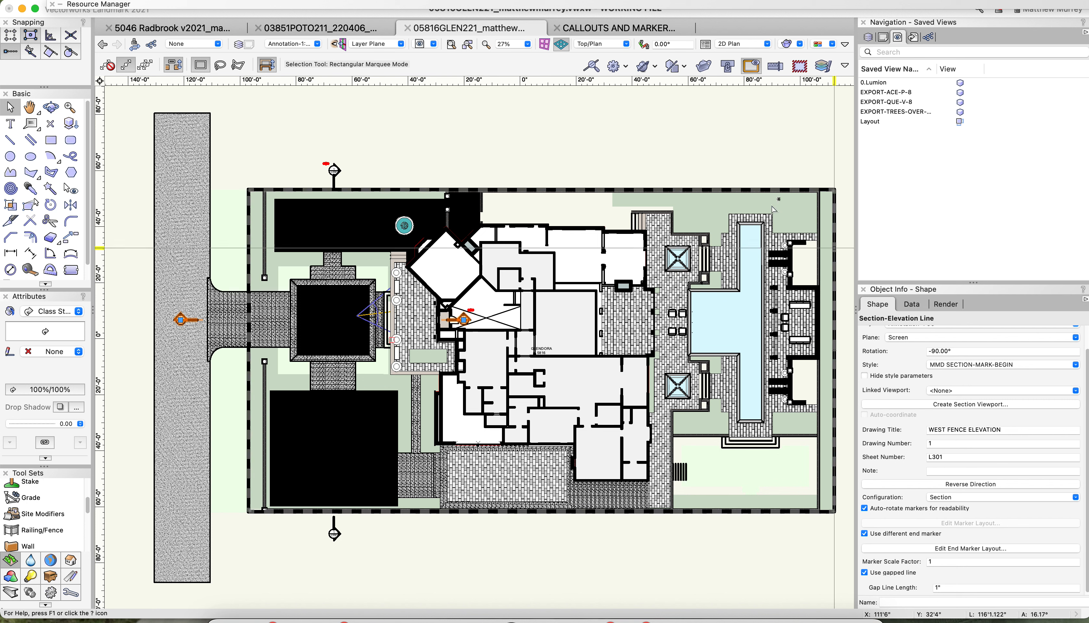
click(181, 320)
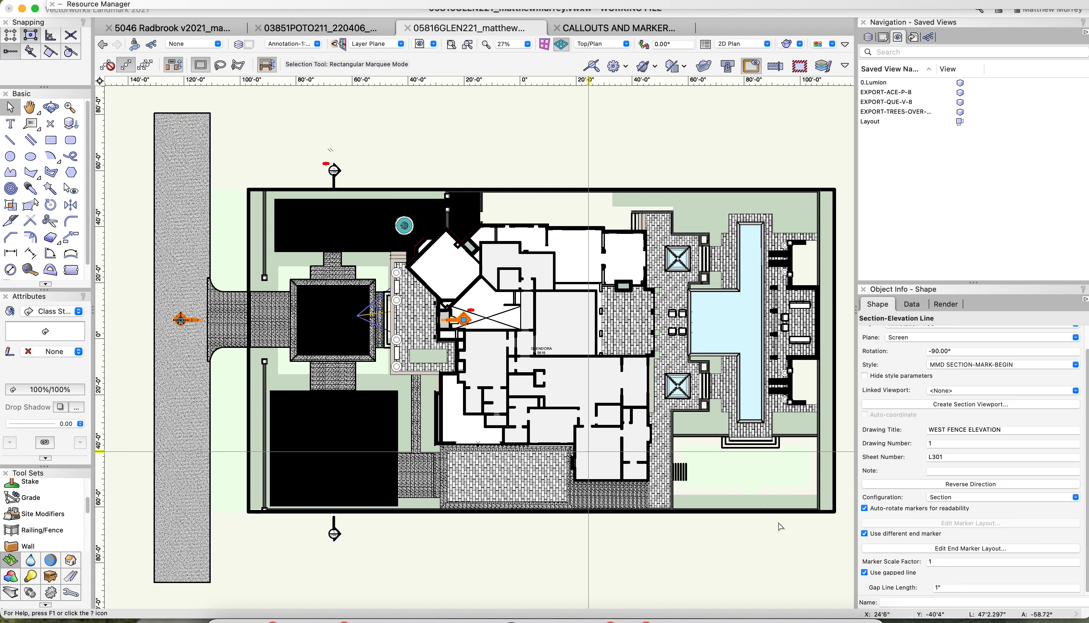
click(866, 534)
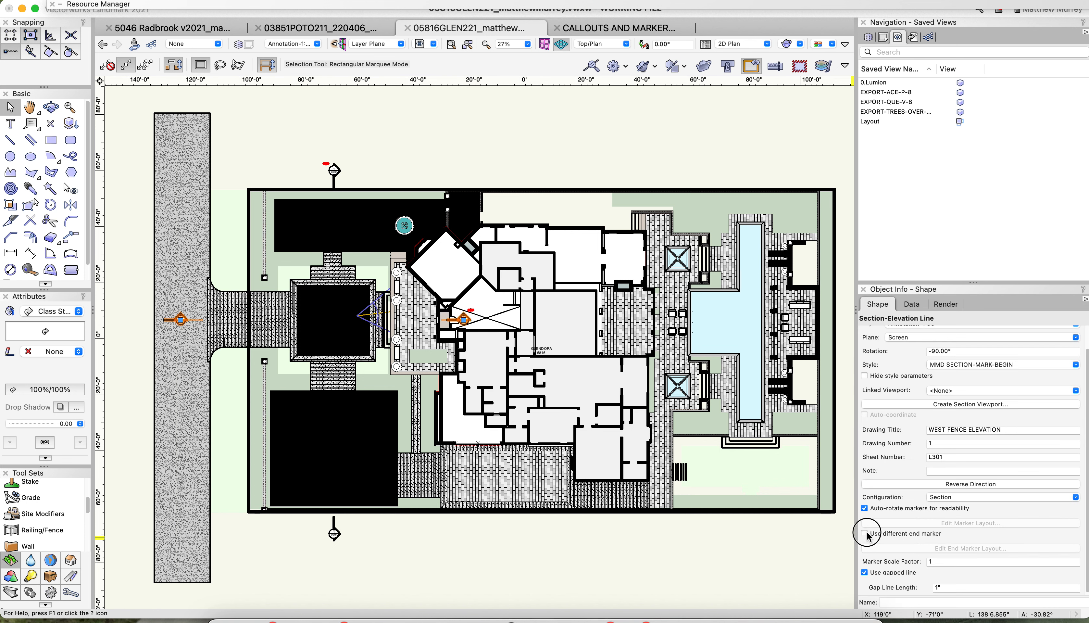
click(866, 534)
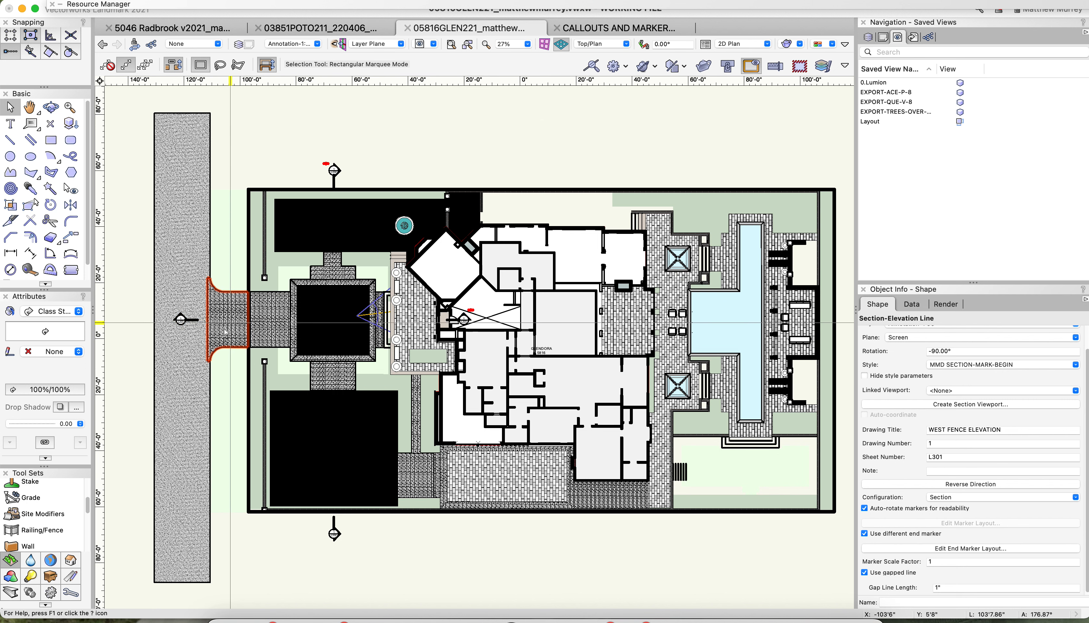
click(174, 319)
click(174, 319)
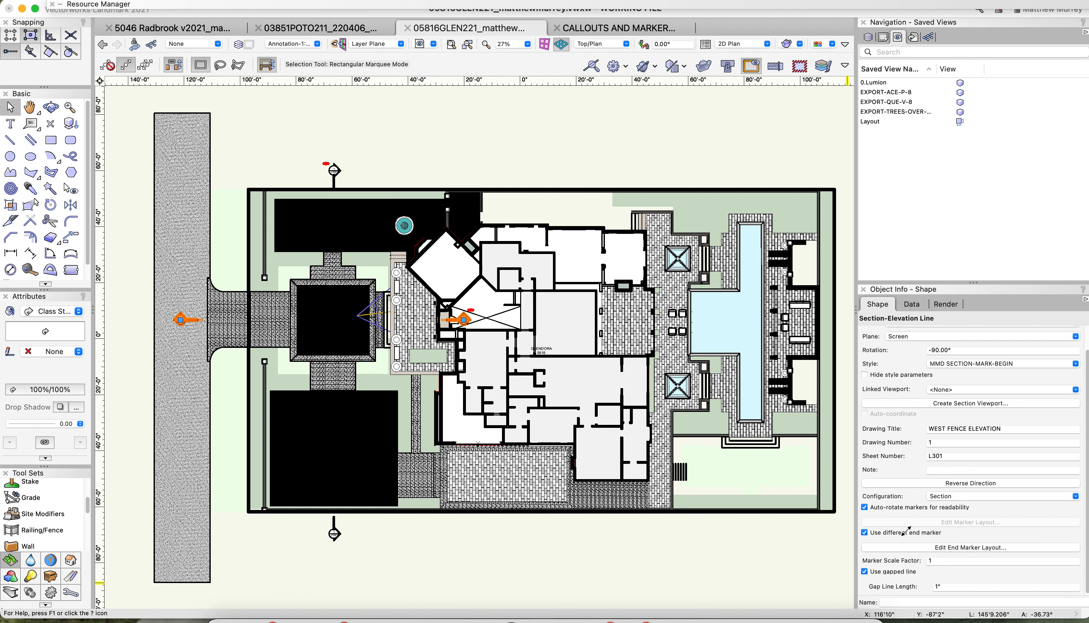
Step: Delete all the graphics in the horizontal section line's end marker layout and return to the site plan
click(944, 549)
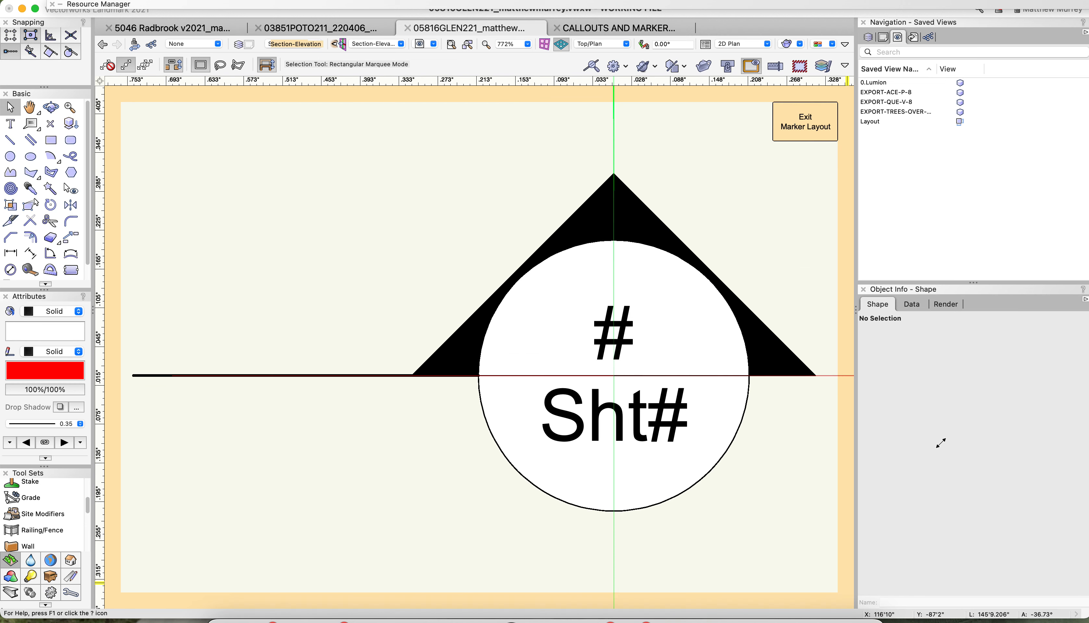
key(super+a)
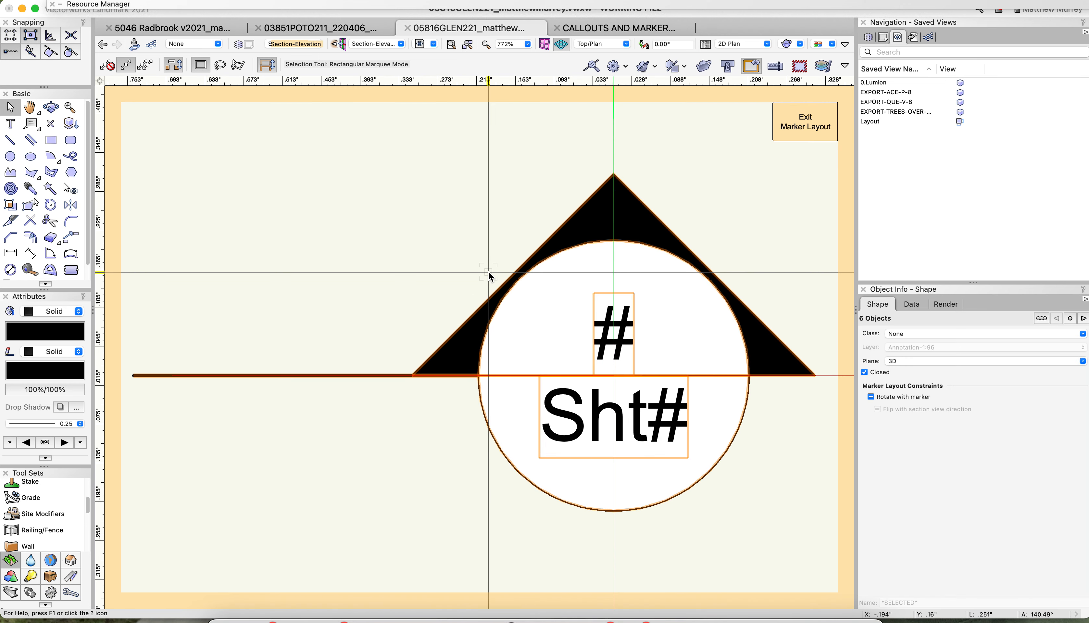
key(Delete)
click(787, 126)
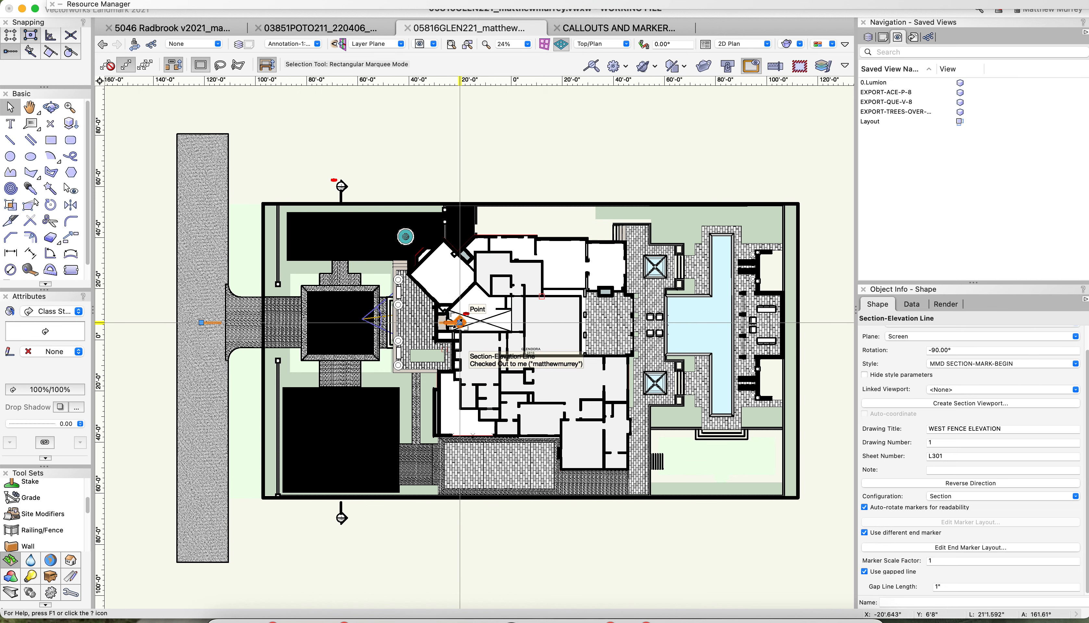
Step: Try moving the horizontal section line's start marker beyond the street, and bring it back onto the street
drag(201, 323, 149, 323)
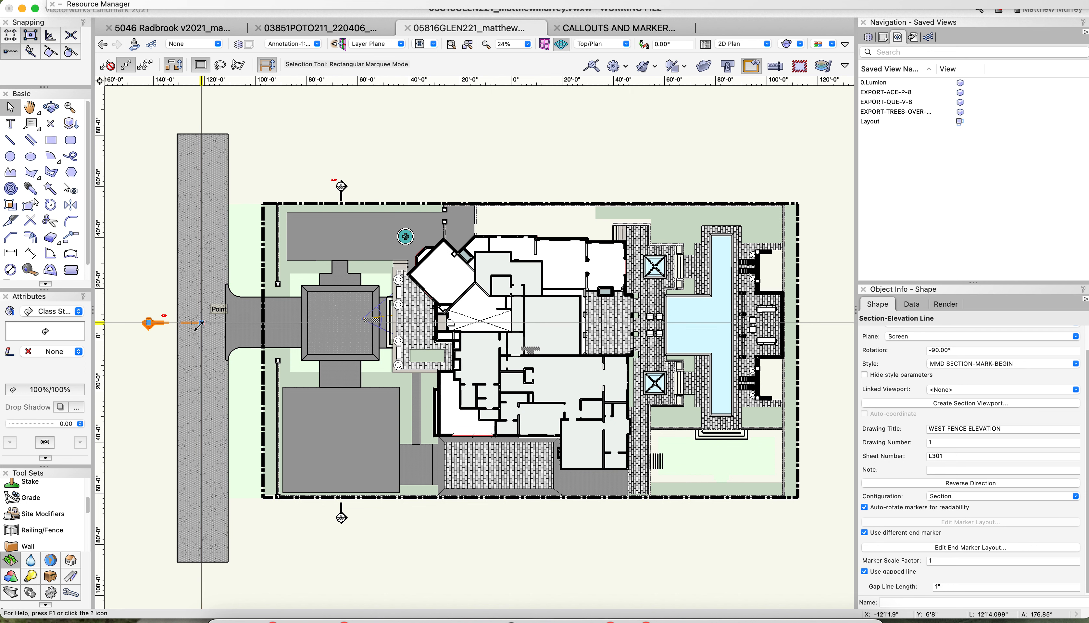
drag(200, 325, 270, 327)
drag(201, 323, 460, 323)
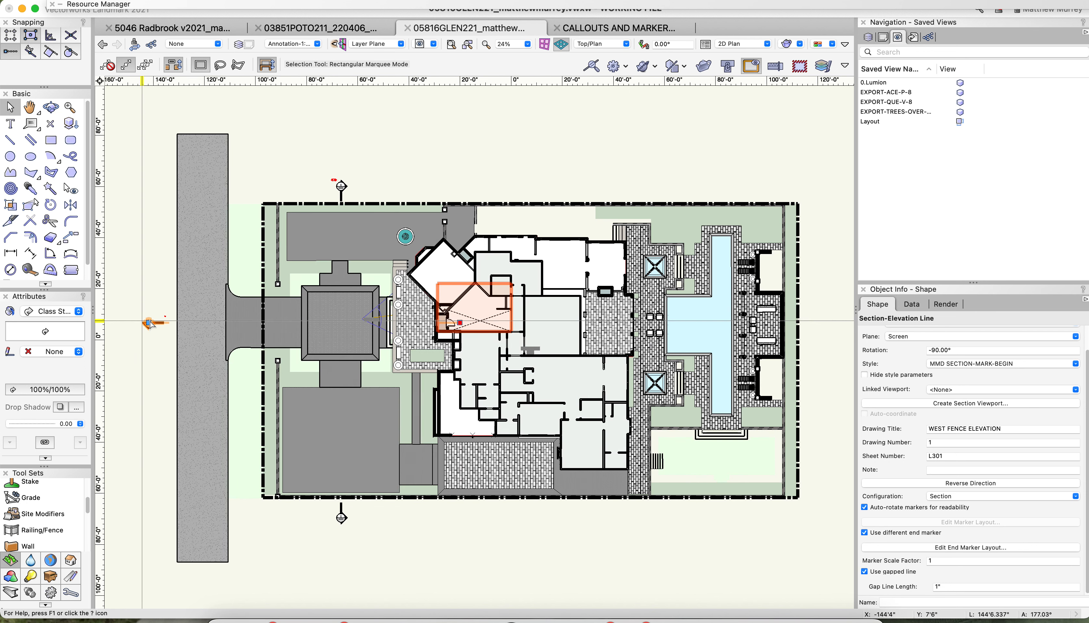
drag(149, 323, 204, 322)
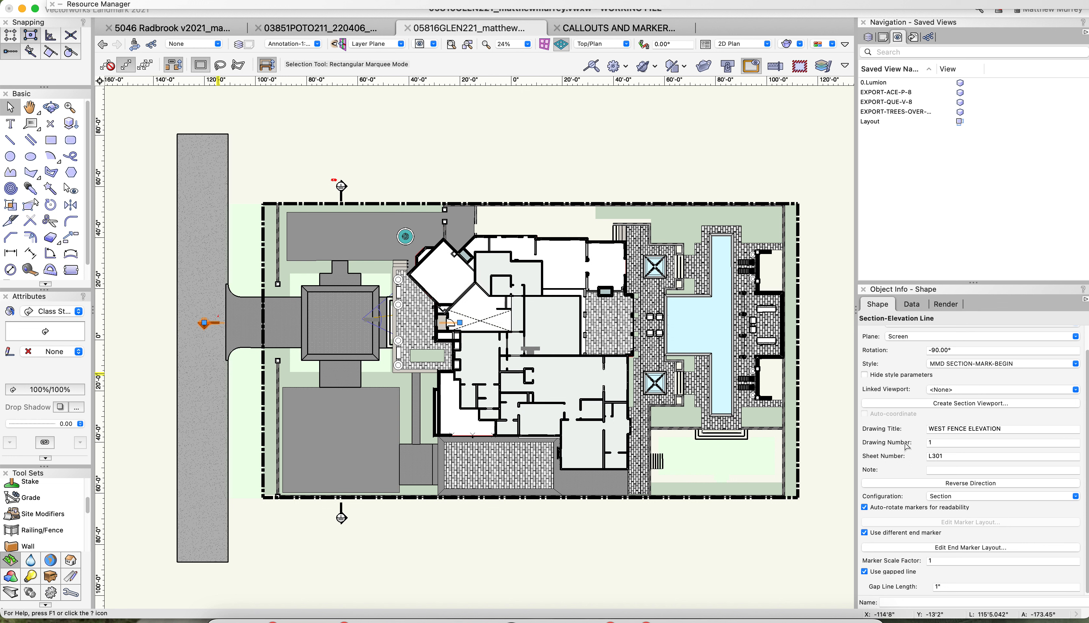
Step: Reverse the direction of the horizontal section line and deselect it
click(947, 482)
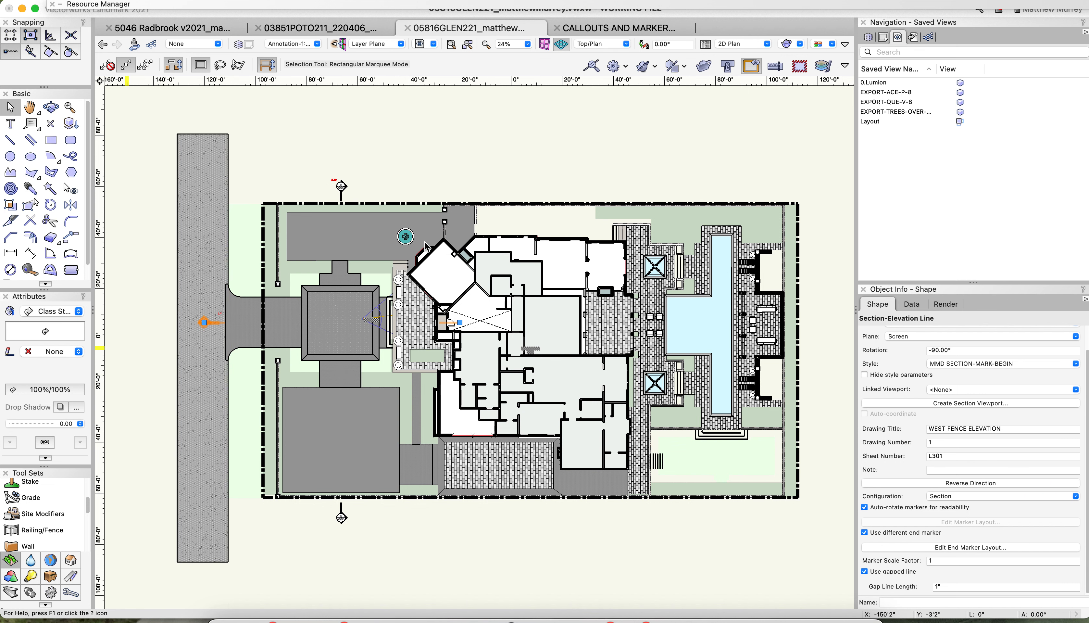
scroll(406, 360, down, 1)
key(x)
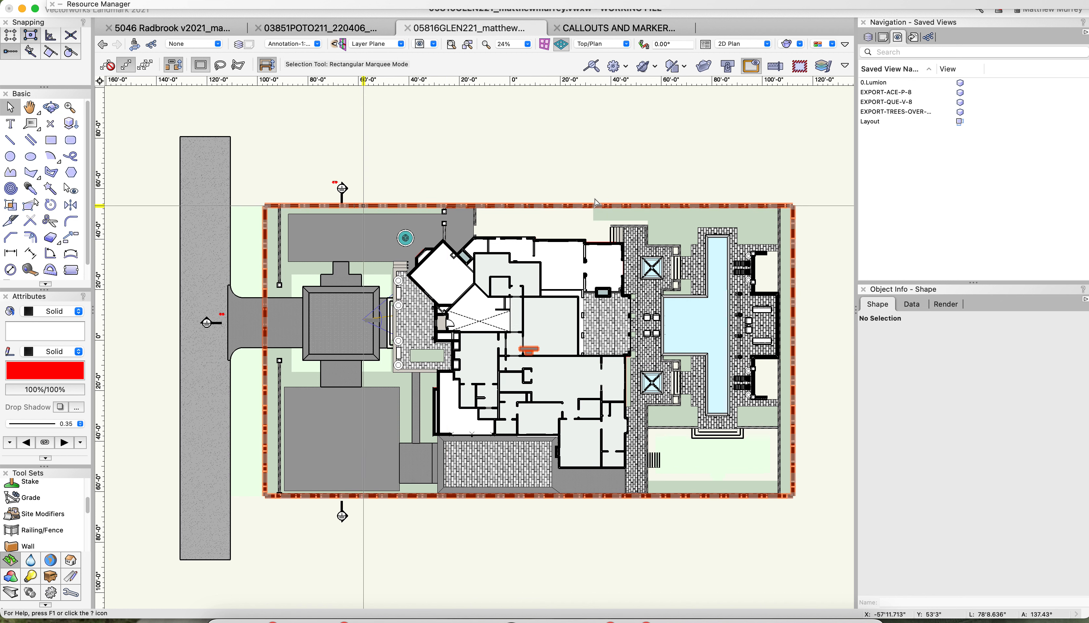
scroll(595, 202, up, 1)
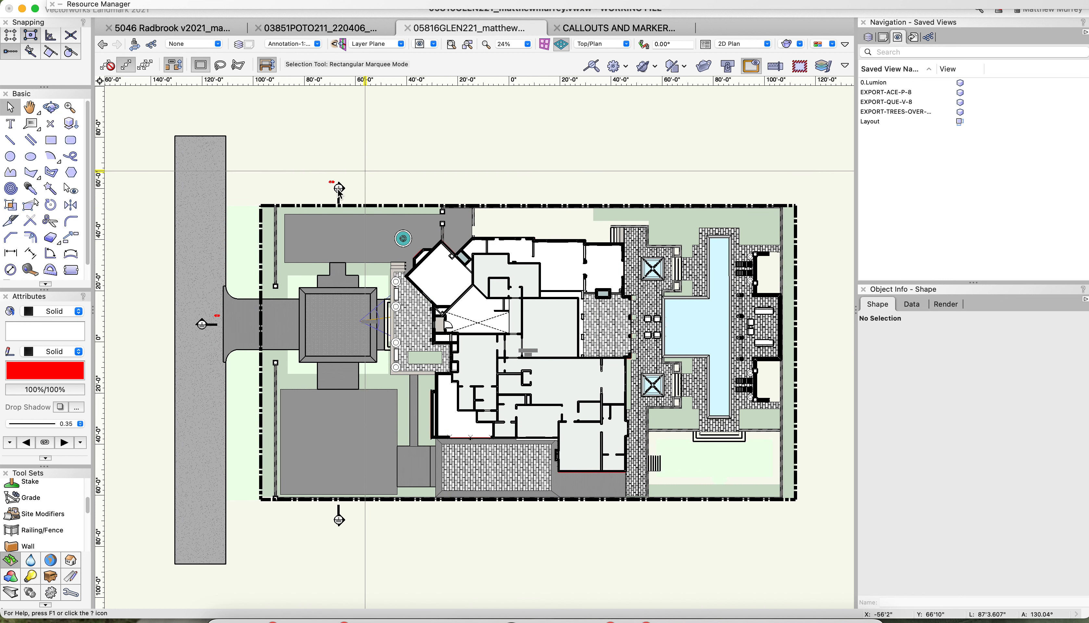
Step: Duplicate the vertical section line to make four copies: two across the house, one through the small square pools and one through the long pool
drag(382, 188, 606, 189)
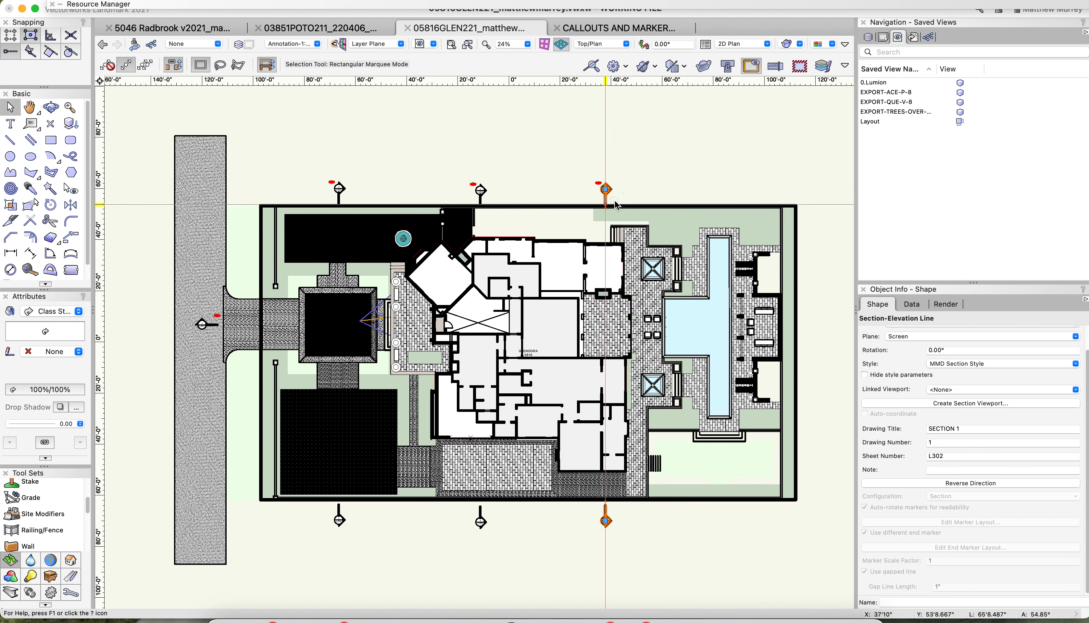
drag(607, 189, 653, 192)
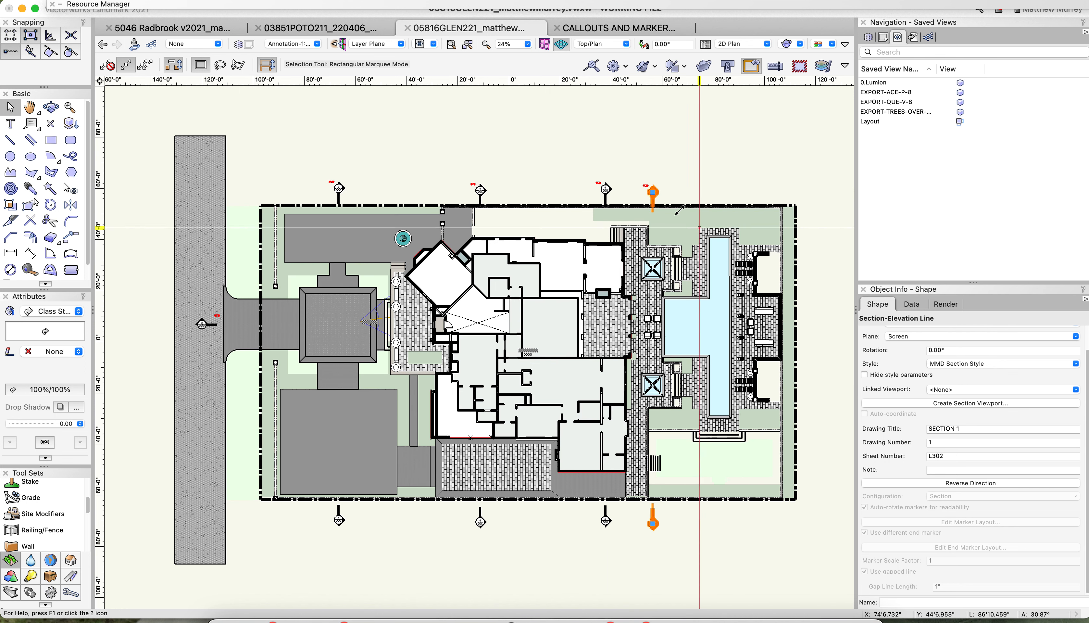
drag(714, 193, 719, 195)
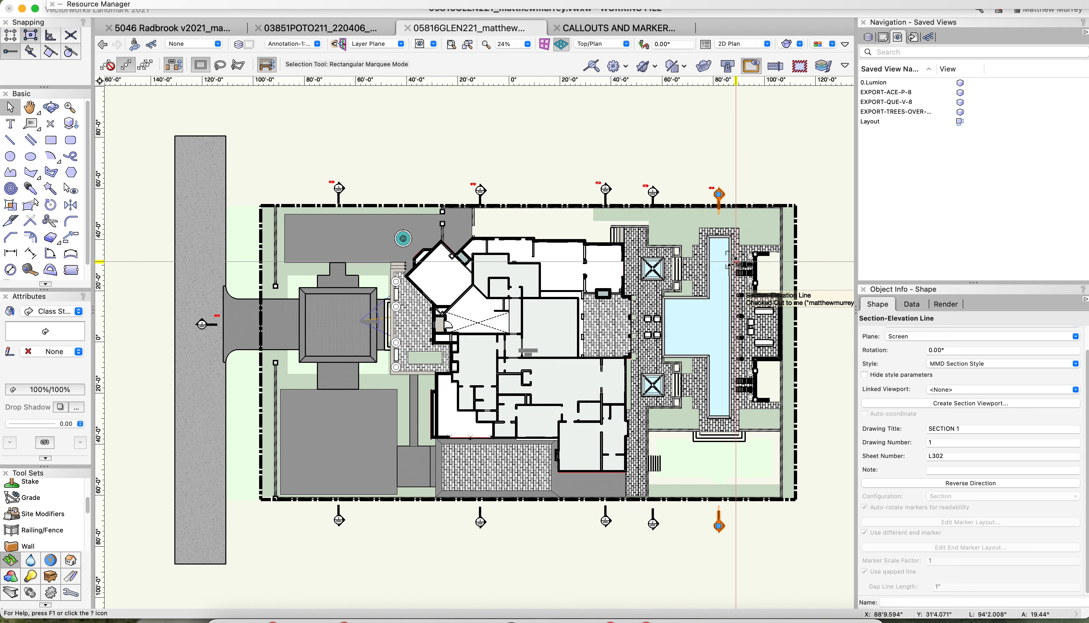
key(super+z)
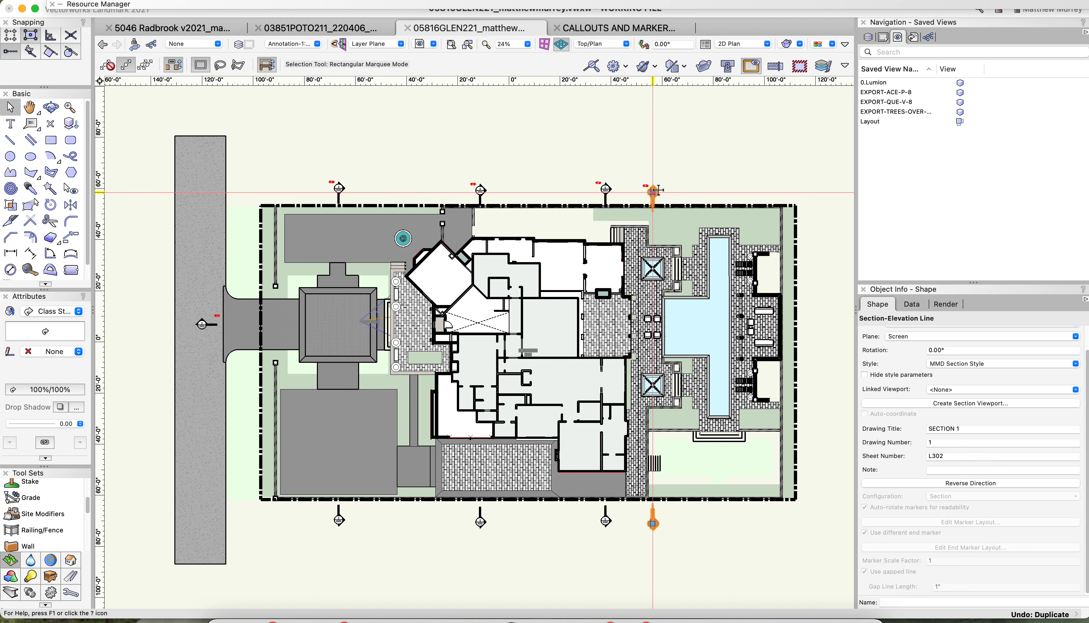
drag(655, 192, 719, 191)
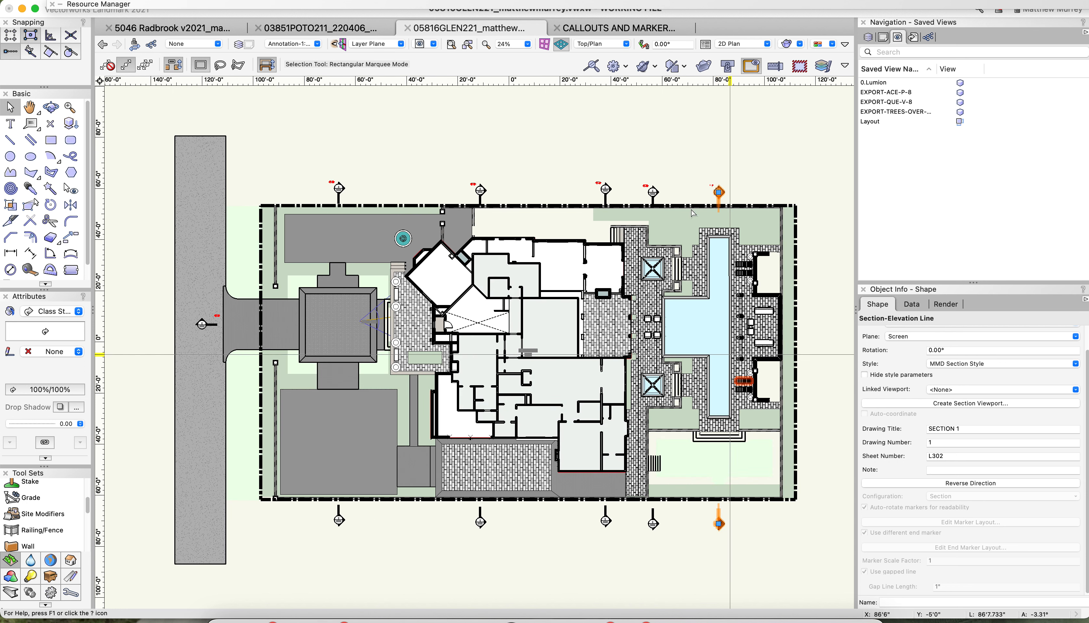
scroll(623, 134, up, 1)
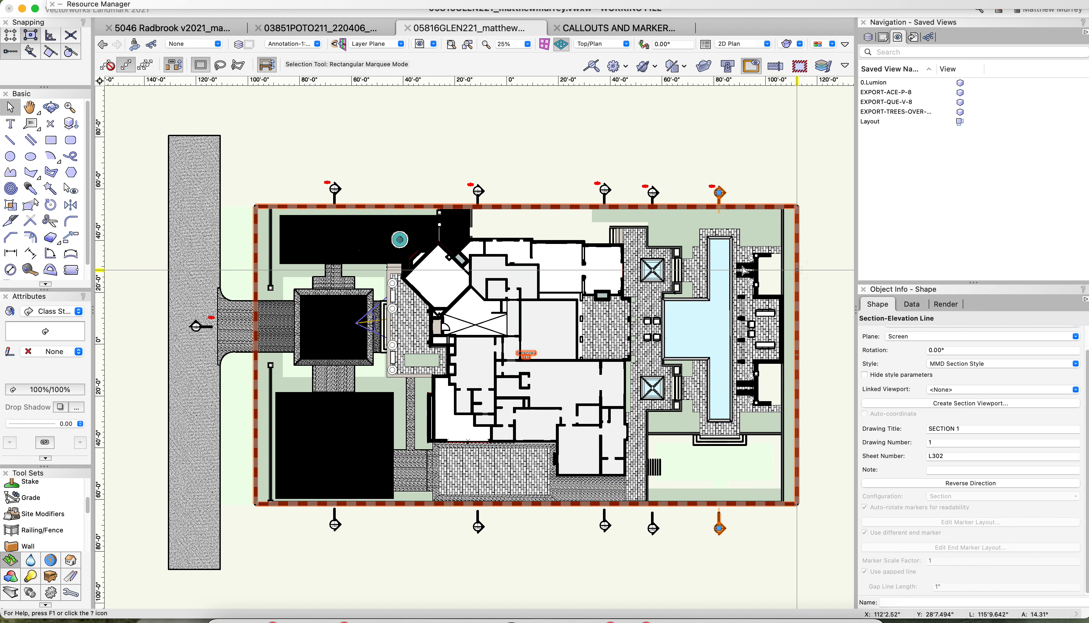
scroll(755, 255, up, 1)
scroll(756, 256, up, 1)
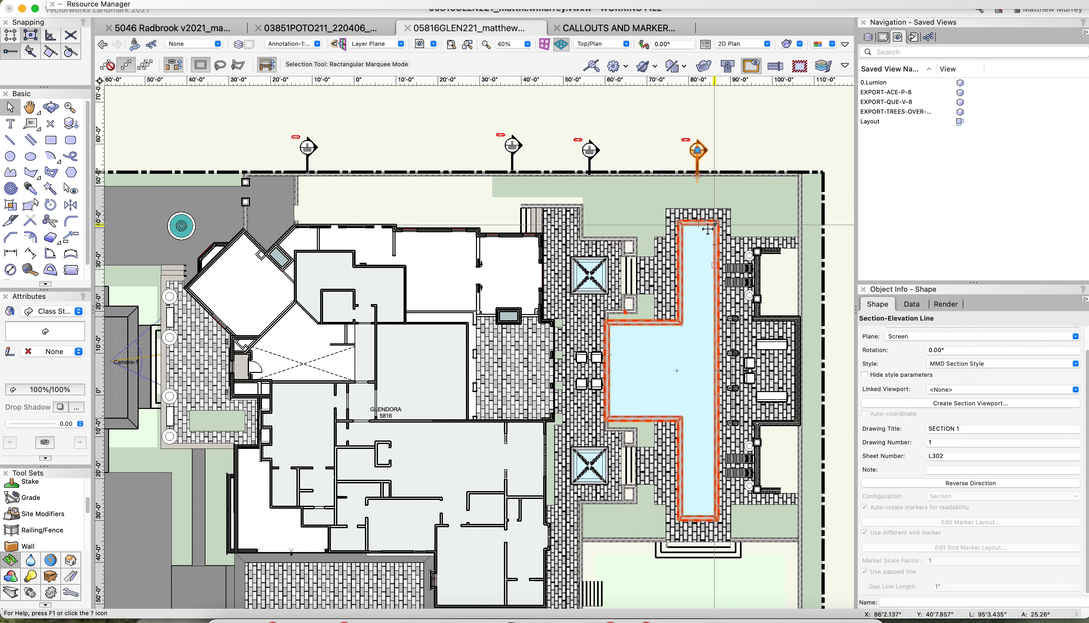
scroll(697, 229, down, 2)
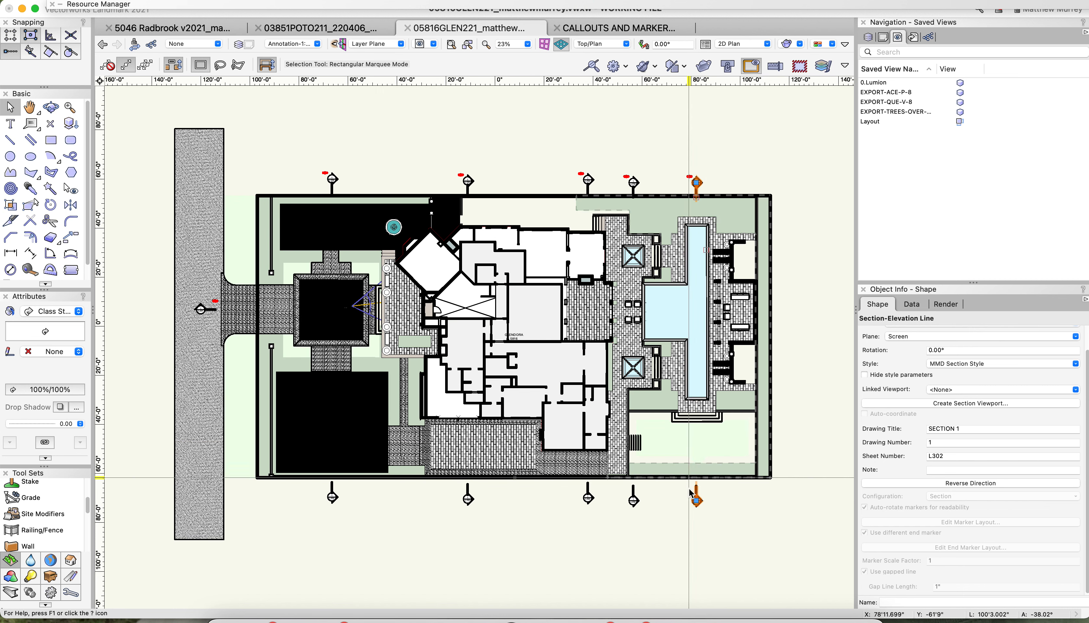
Step: Replace the style of the four copied vertical section lines with MMD SECTION-MARK-BEGIN
click(961, 367)
click(778, 167)
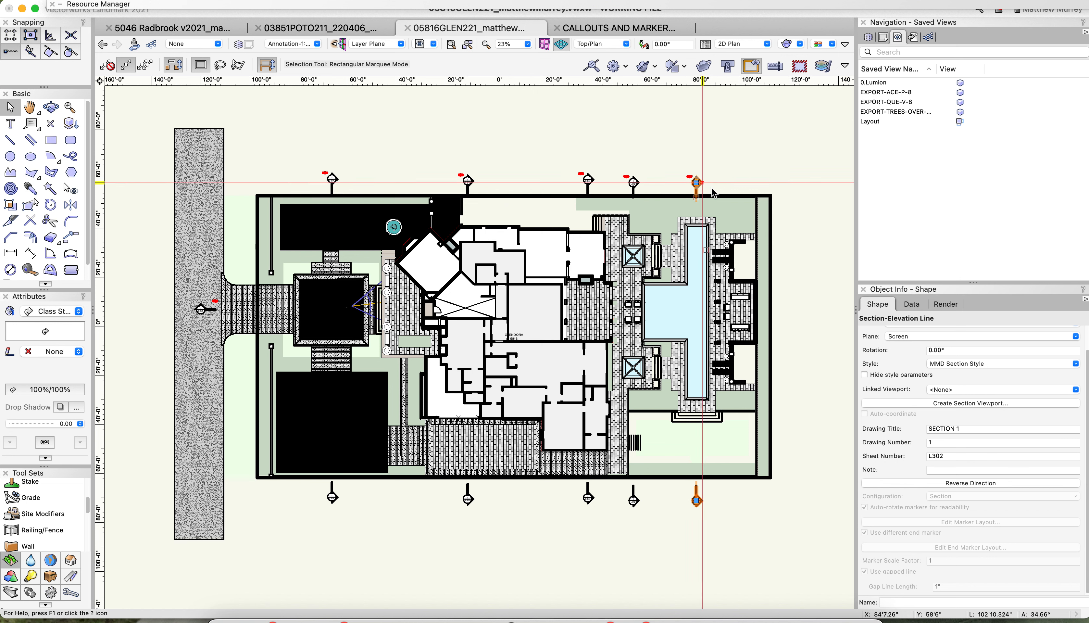
shift+click(590, 181)
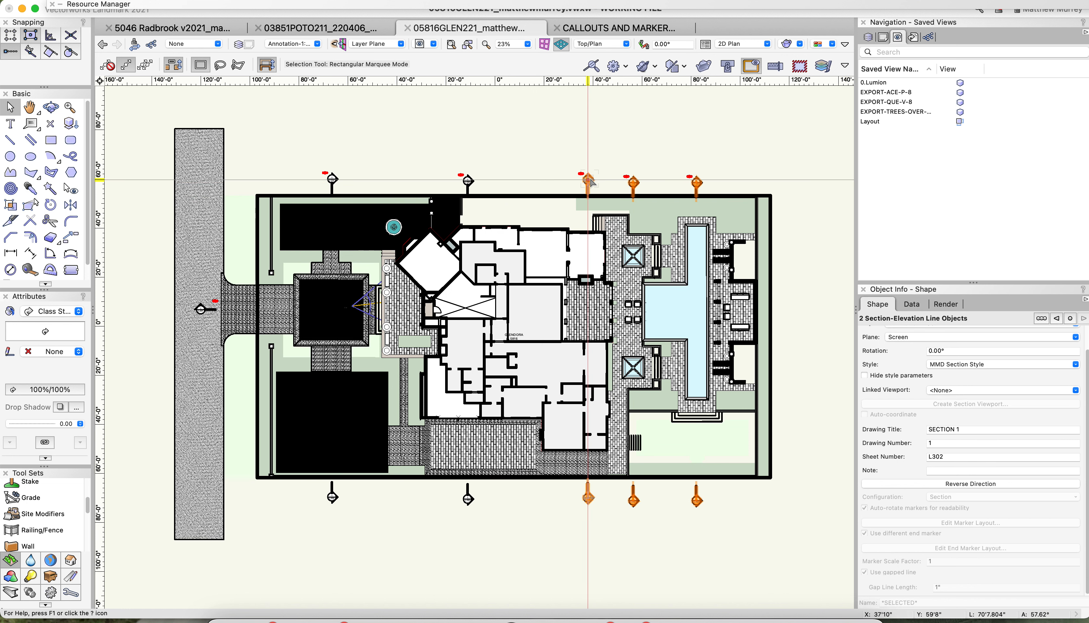
shift+click(471, 182)
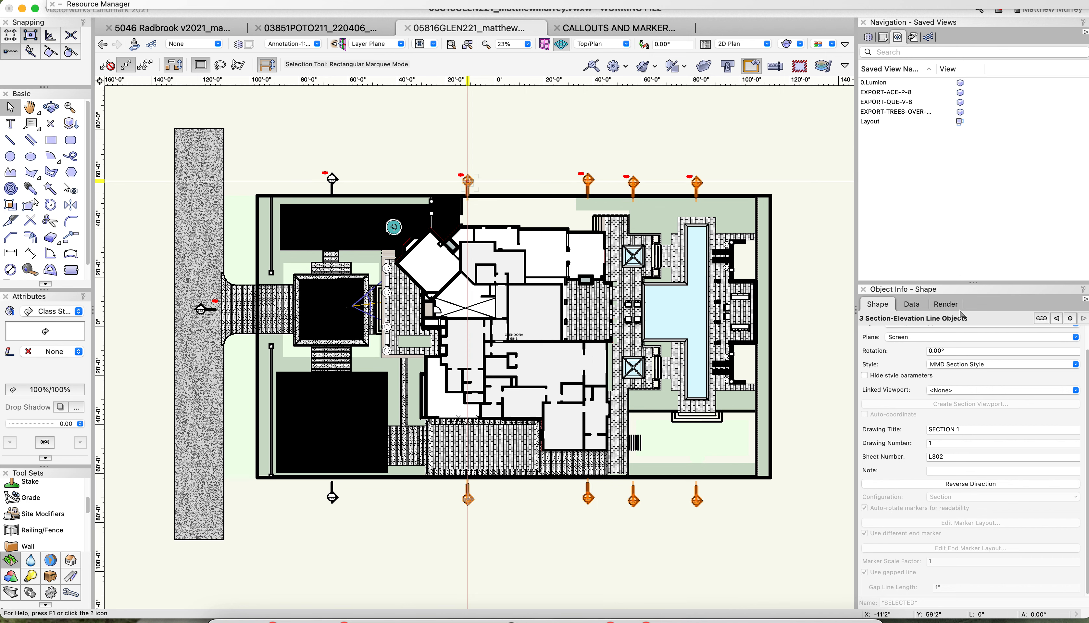
click(969, 364)
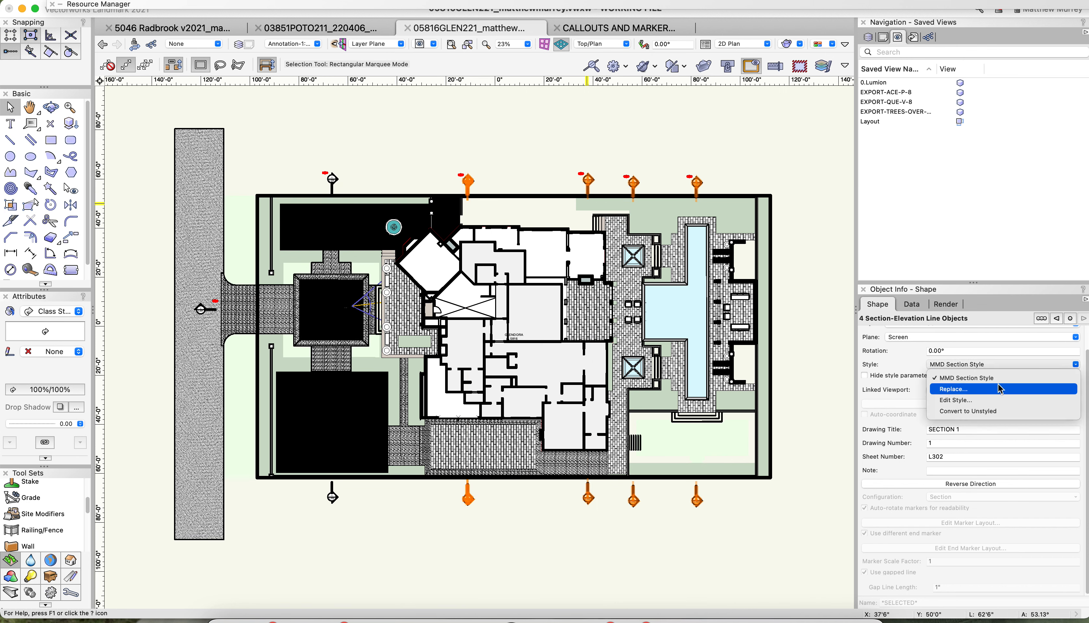
click(984, 389)
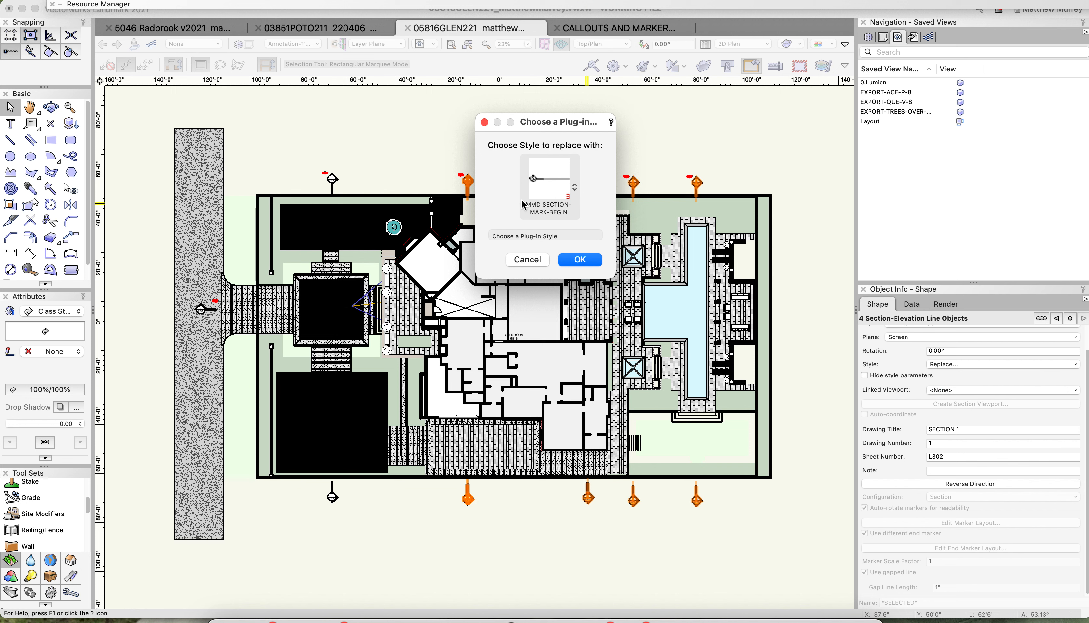
click(576, 261)
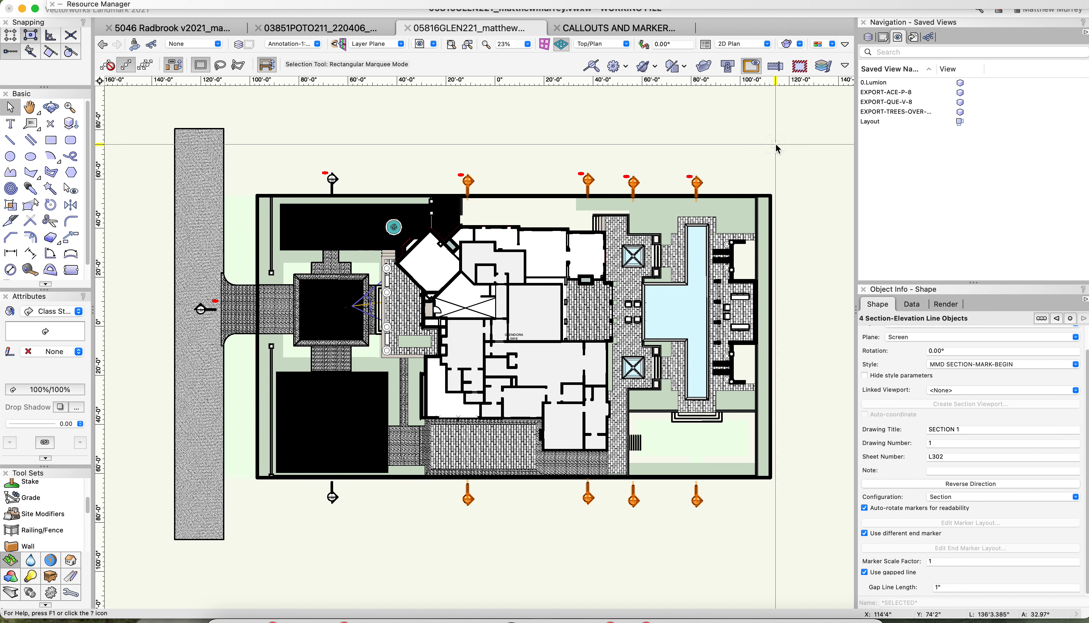
Step: Edit the MMD SECTION-MARK-BEGIN style so that End Marker Layout and Use different end marker are controlled by style
click(714, 173)
click(696, 182)
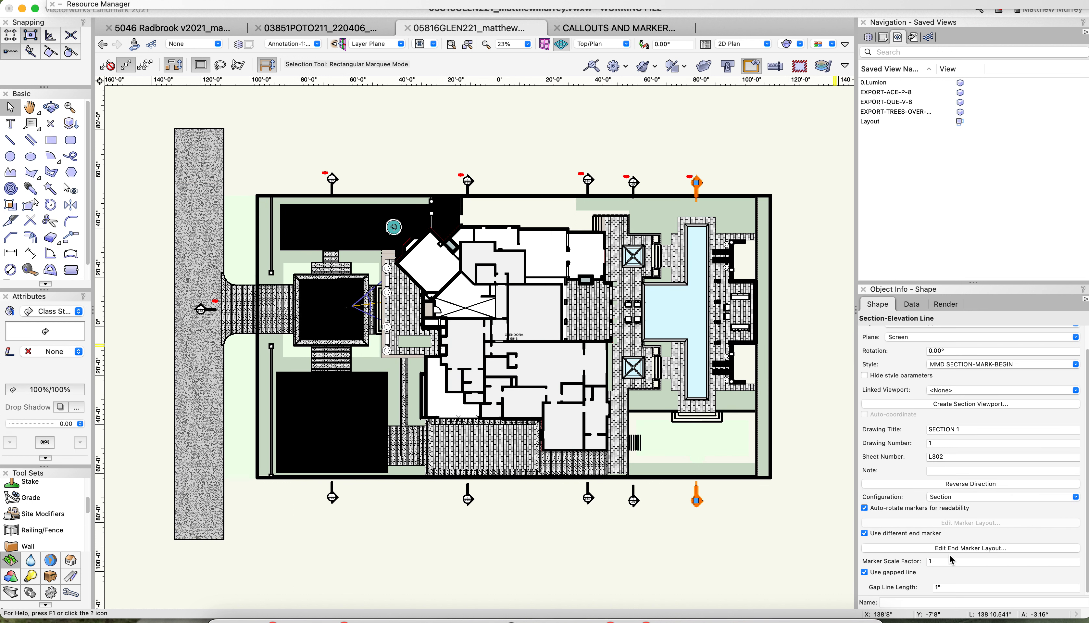
click(968, 365)
click(961, 400)
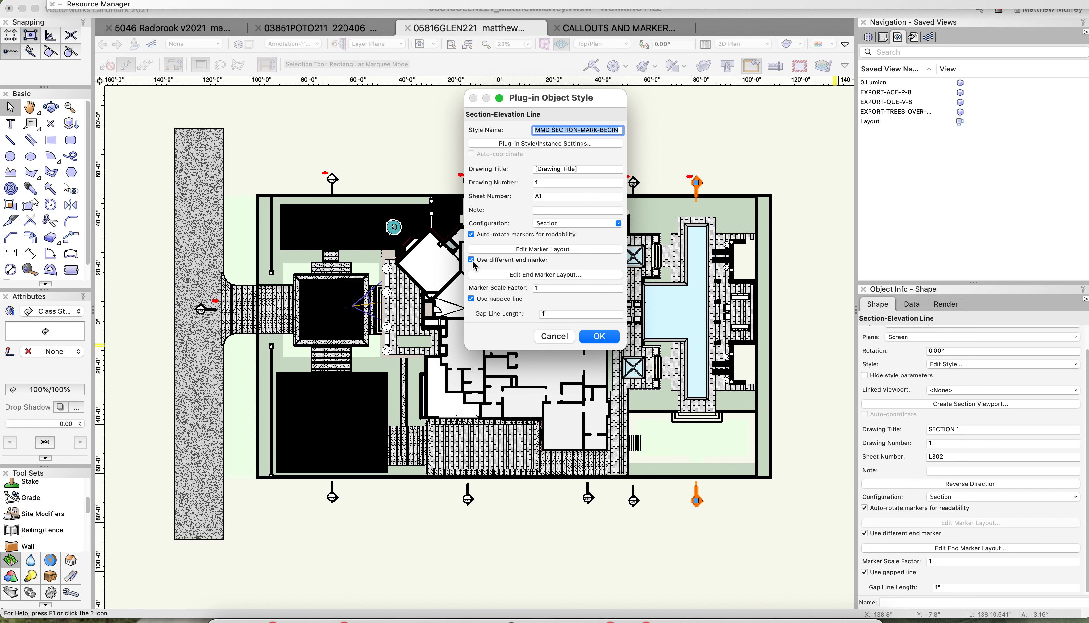
click(509, 275)
click(471, 260)
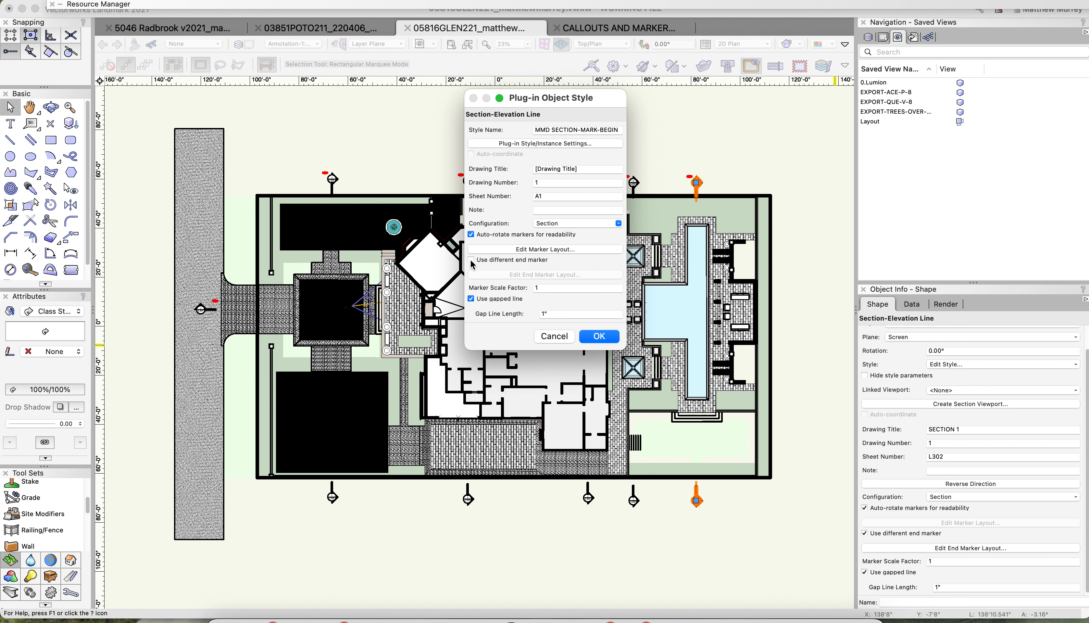
click(523, 144)
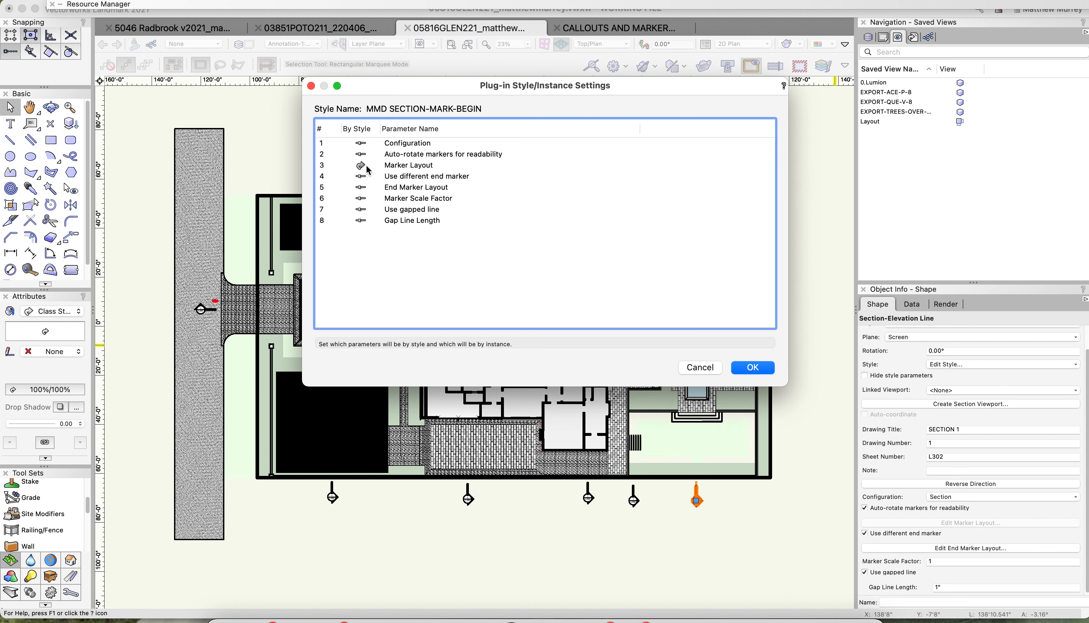
click(369, 190)
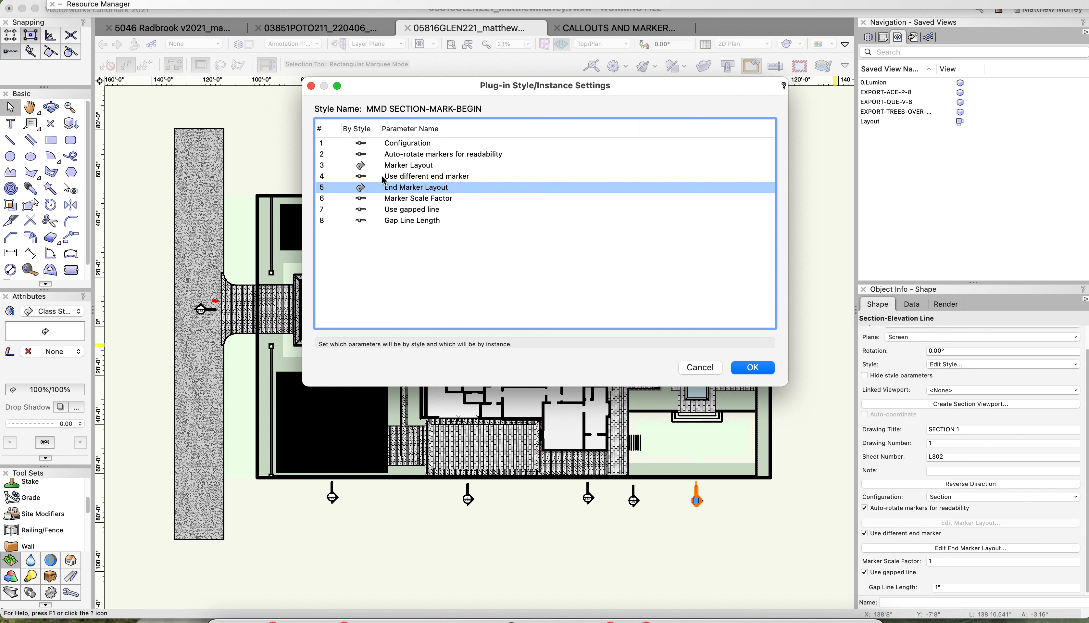
click(362, 178)
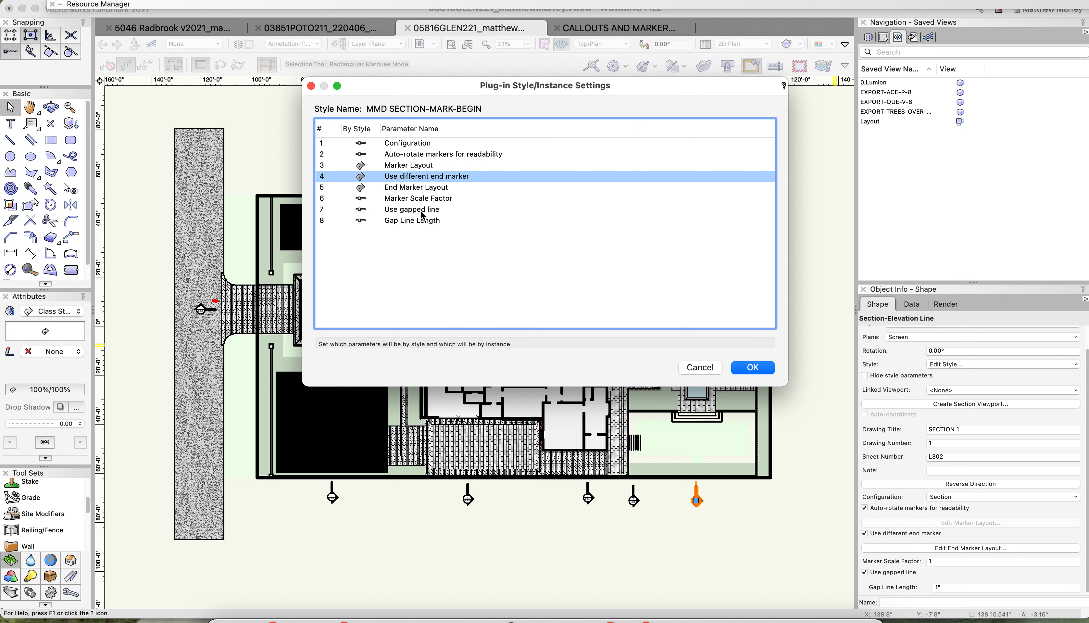
click(753, 368)
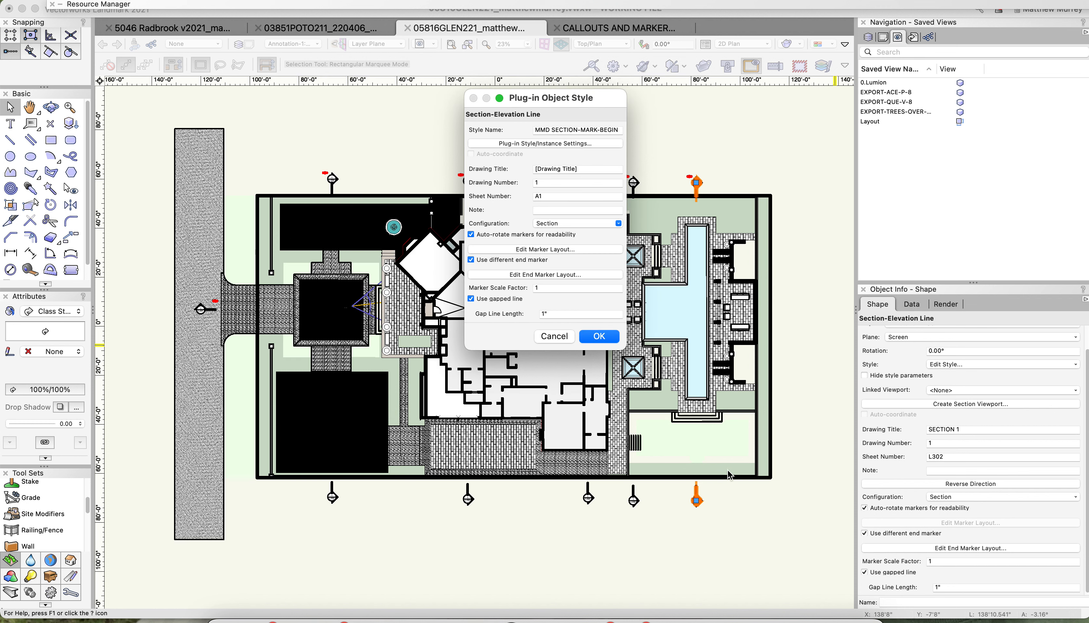
click(584, 336)
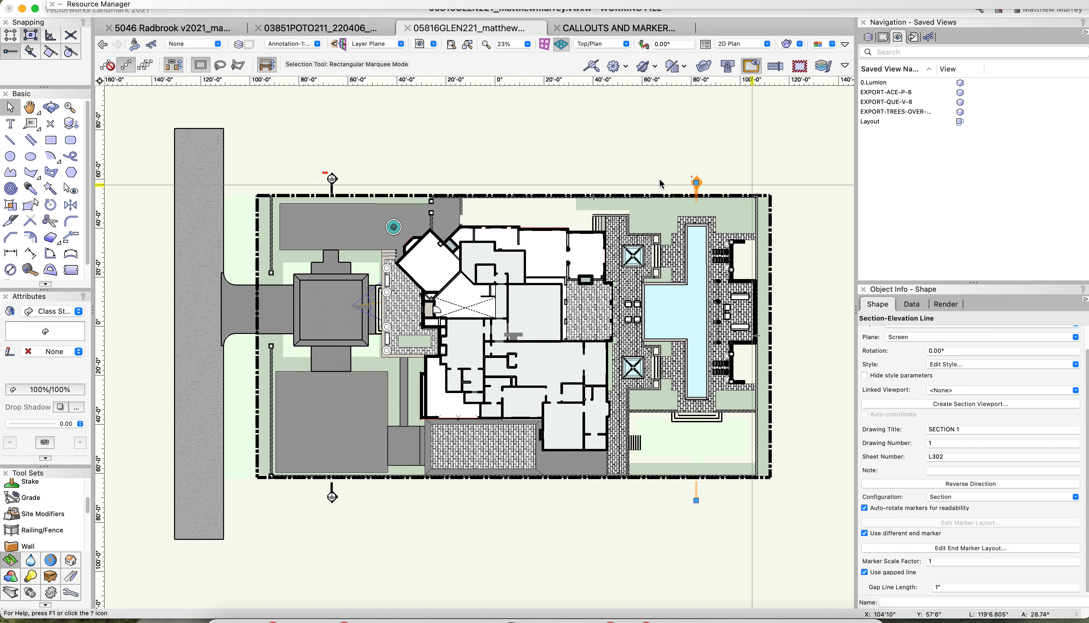
Step: Shorten the section line through the long pool so its far end lies just inside the pool's upper end
scroll(660, 183, down, 2)
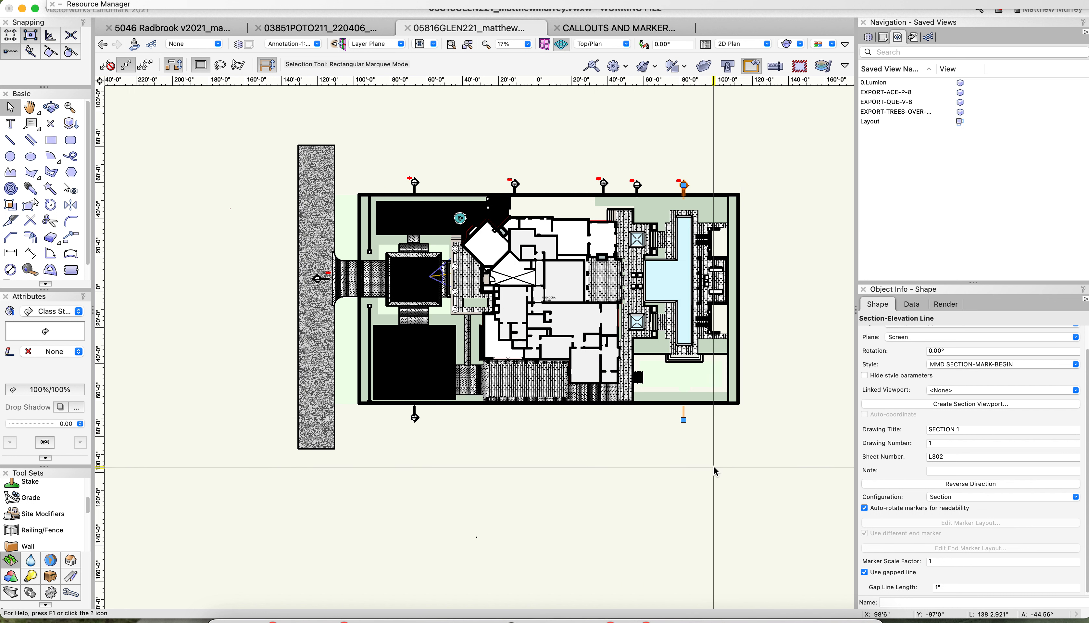
click(786, 219)
scroll(789, 219, up, 1)
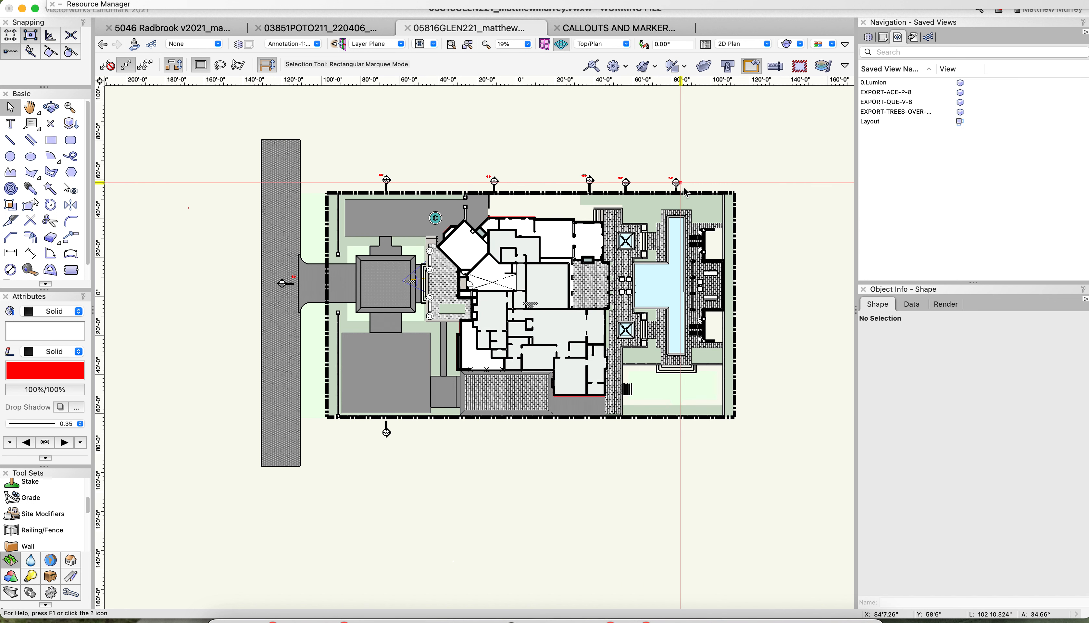
click(676, 434)
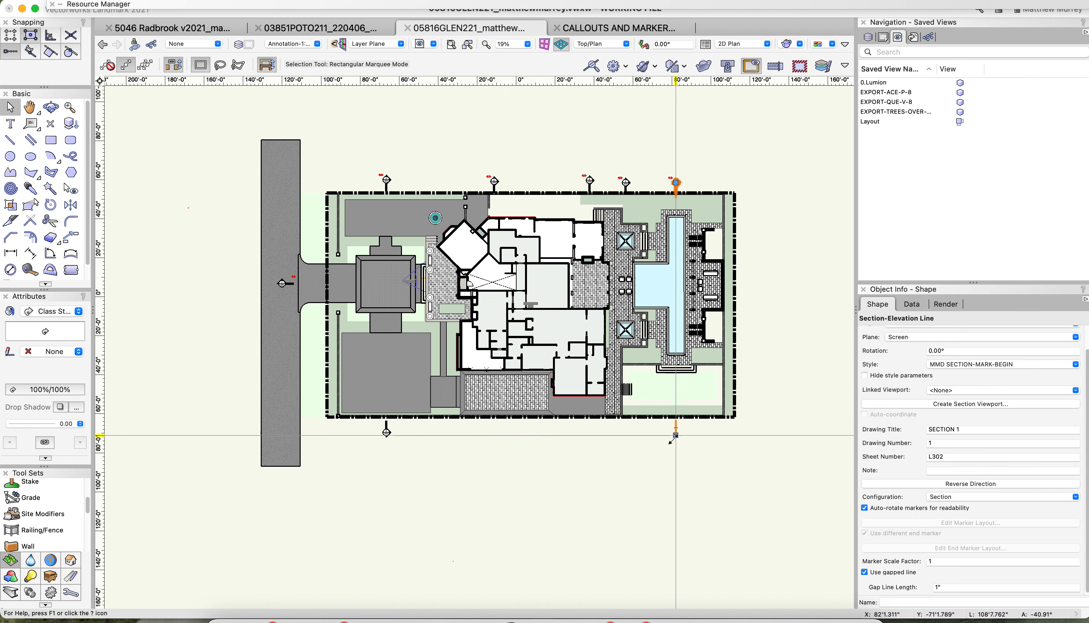
drag(677, 232, 672, 226)
scroll(677, 232, up, 4)
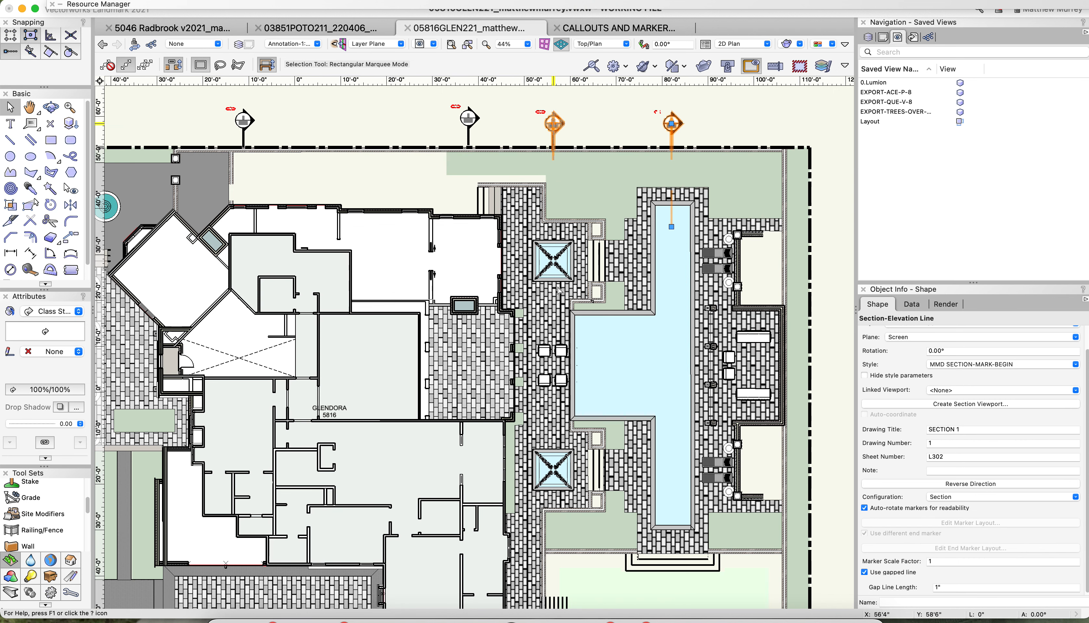
Step: Shorten the section line through the small square pools so its far end lies just above the upper square pool
click(553, 123)
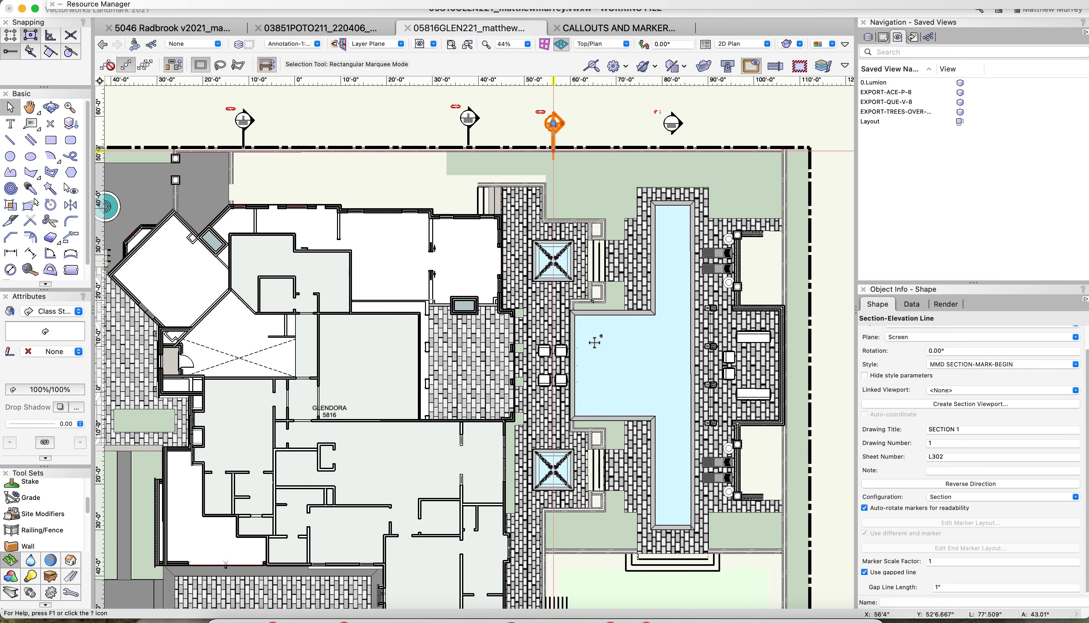
scroll(595, 342, down, 4)
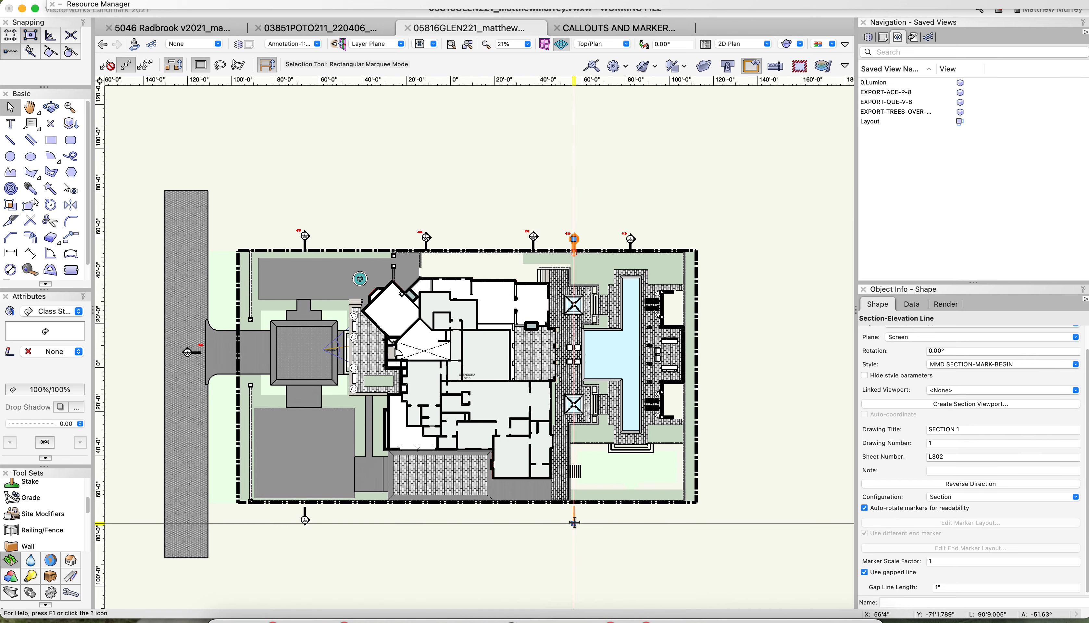
drag(573, 521, 575, 271)
scroll(571, 296, up, 6)
scroll(573, 295, up, 3)
scroll(639, 304, down, 4)
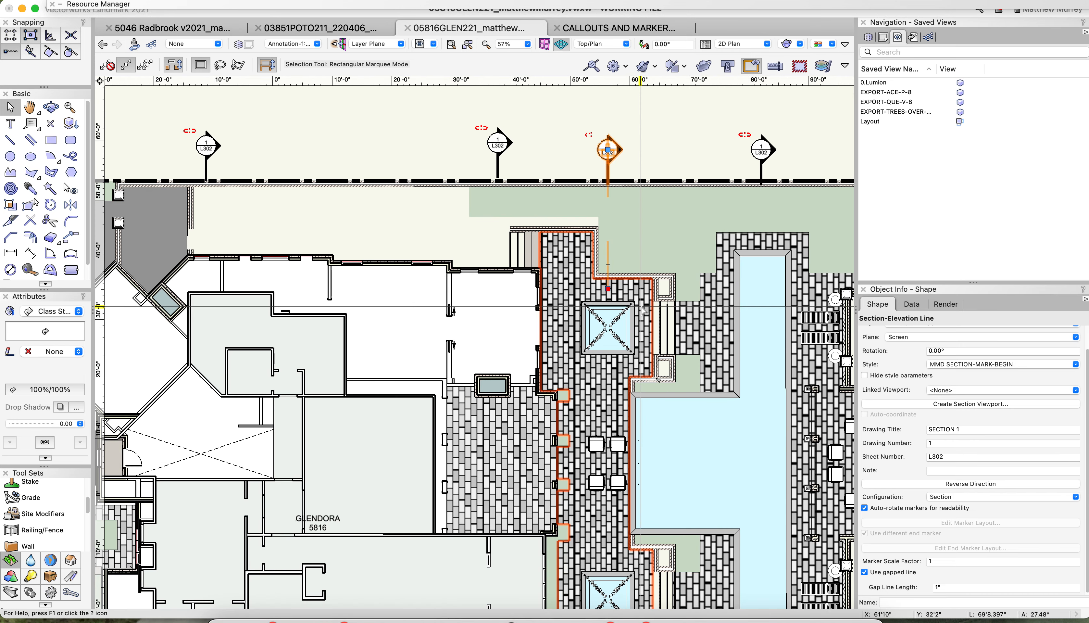
Step: Shorten the section line across the house's right side so its far end lies inside the upper-right room
click(498, 166)
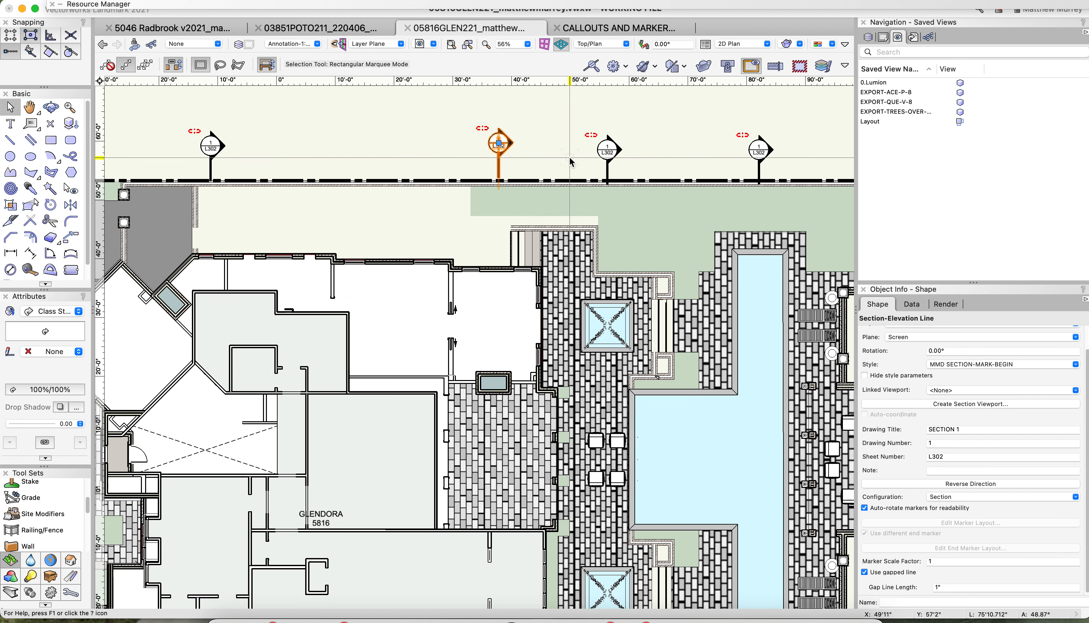
scroll(569, 157, down, 5)
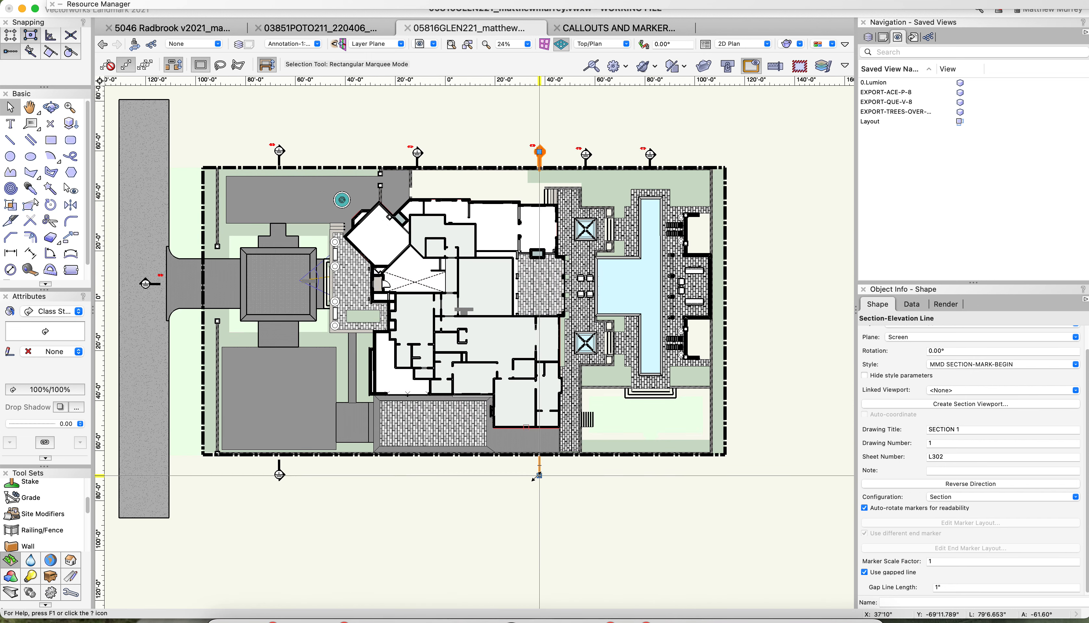
drag(539, 475, 529, 244)
scroll(550, 201, up, 5)
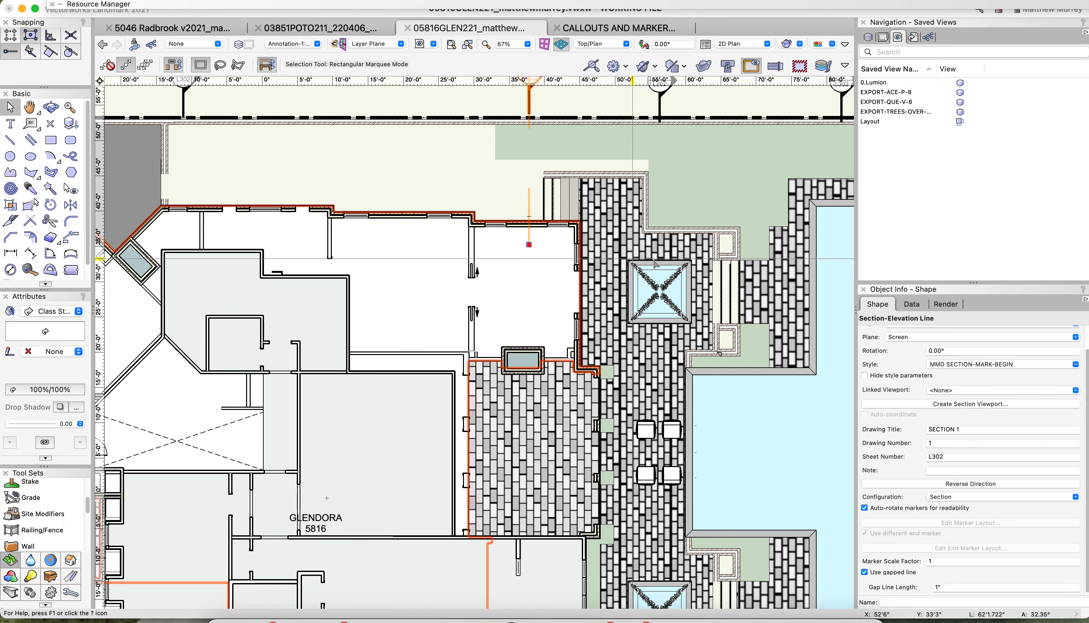
scroll(661, 255, down, 1)
scroll(662, 257, down, 3)
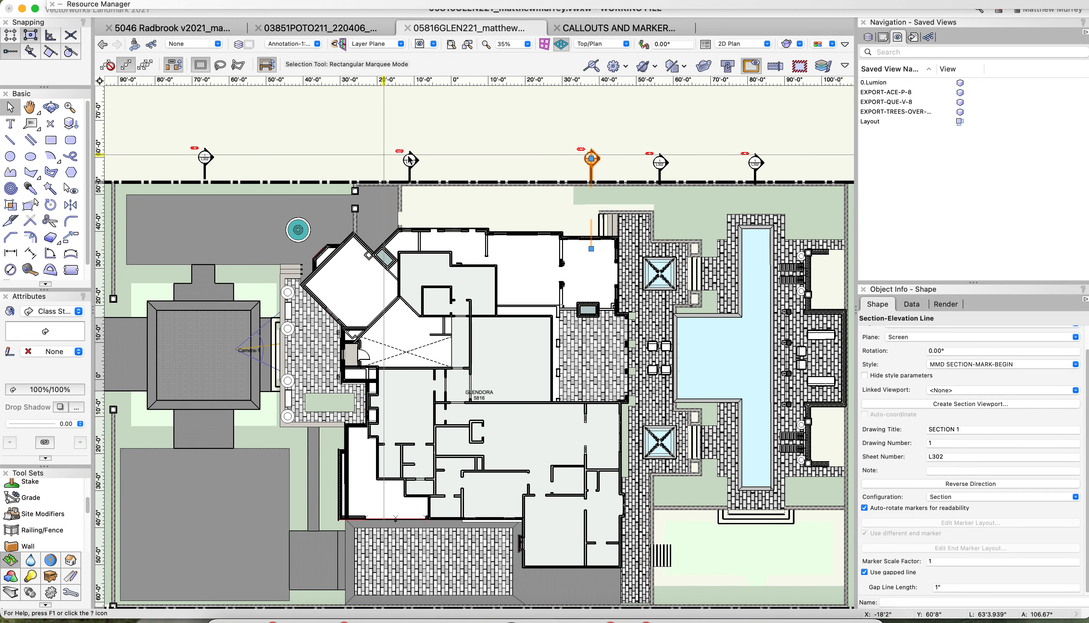
Step: Shorten the section line across the house's left side so its far end lies just inside the house's upper wall
scroll(491, 153, down, 1)
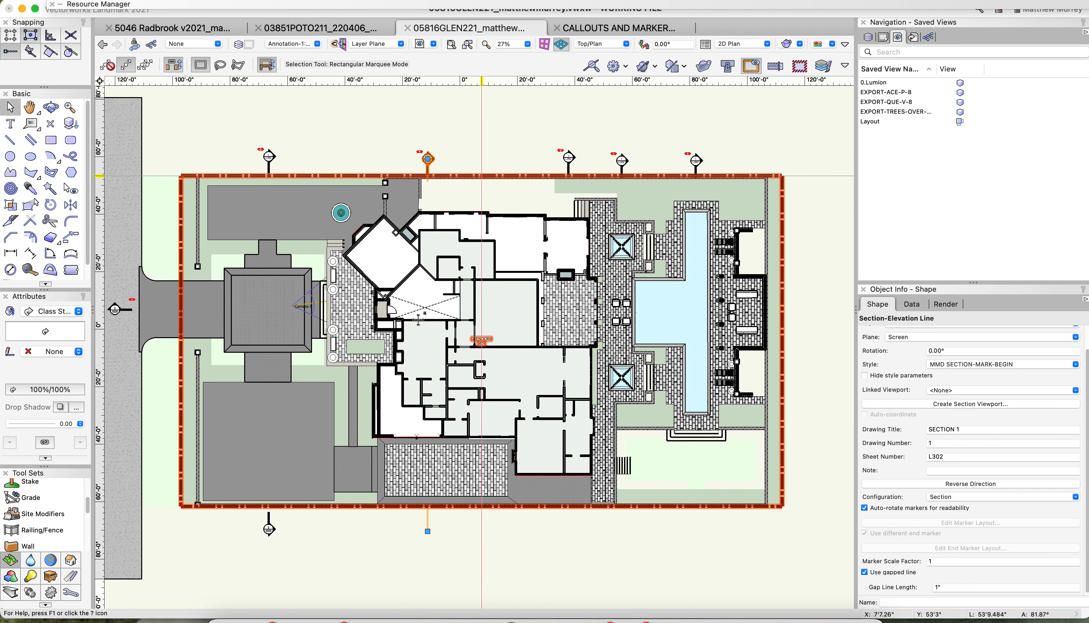
mouse_move(428, 531)
mouse_down()
mouse_move(421, 200)
mouse_move(439, 268)
mouse_up()
scroll(422, 199, up, 4)
scroll(447, 242, down, 4)
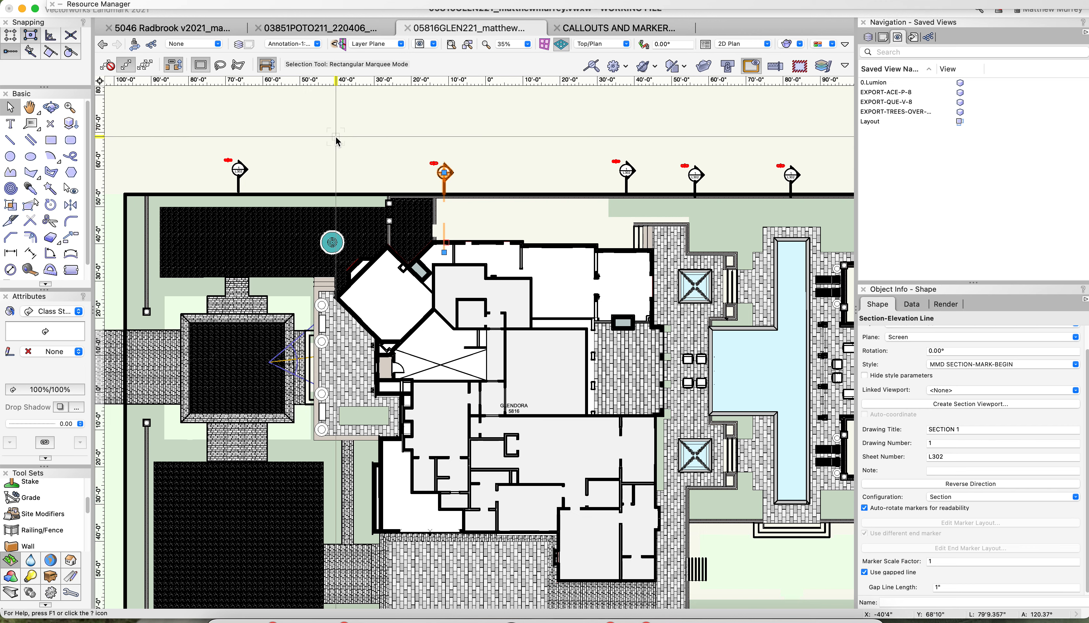
scroll(335, 136, down, 1)
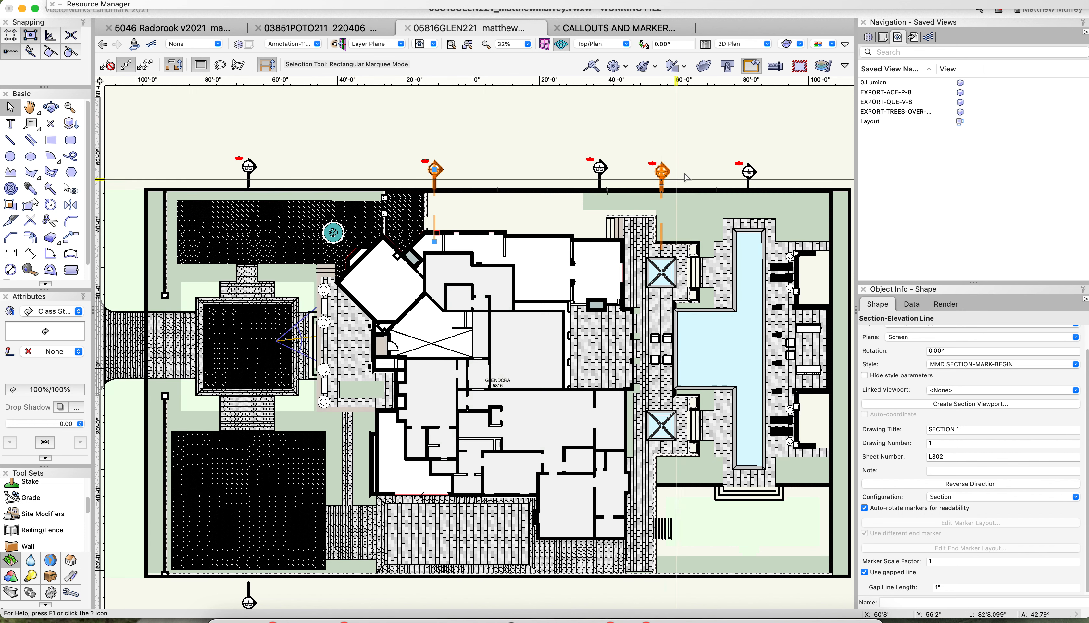
scroll(603, 160, down, 2)
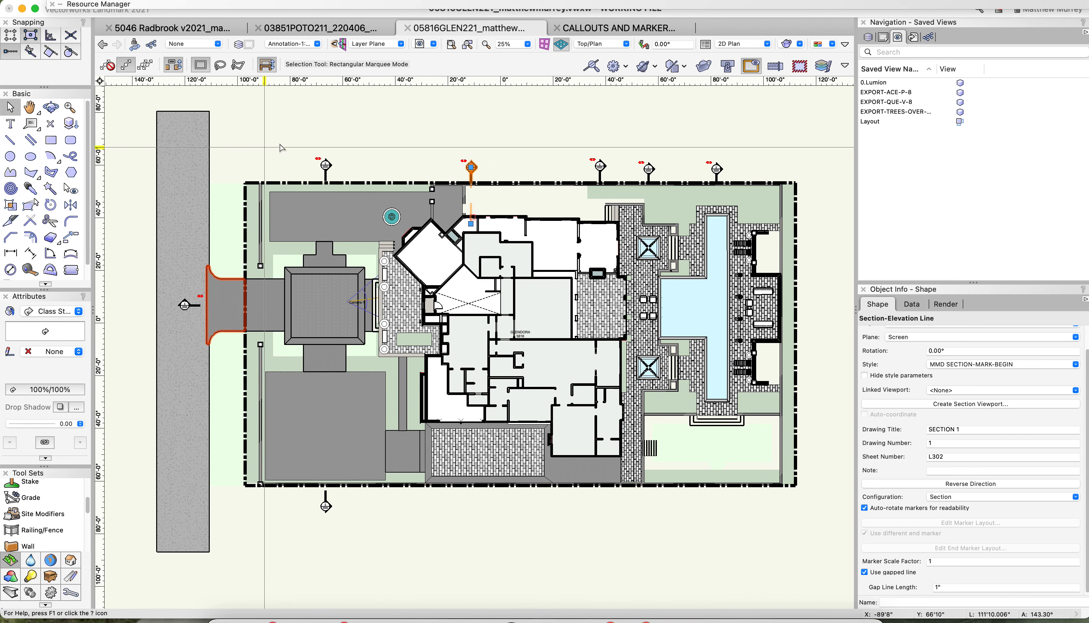
click(328, 505)
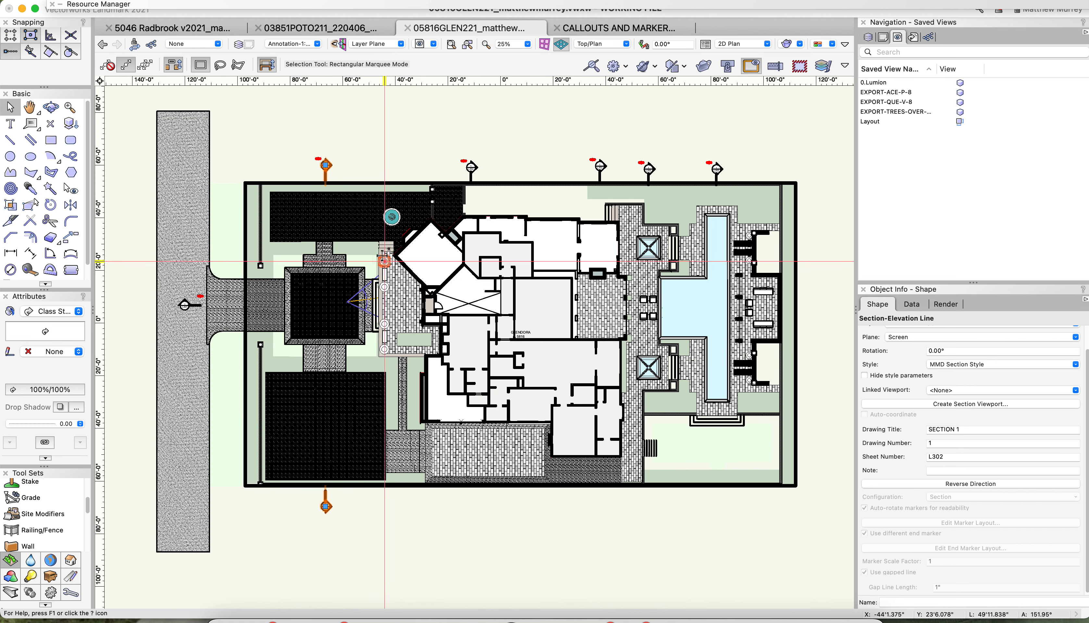
click(267, 137)
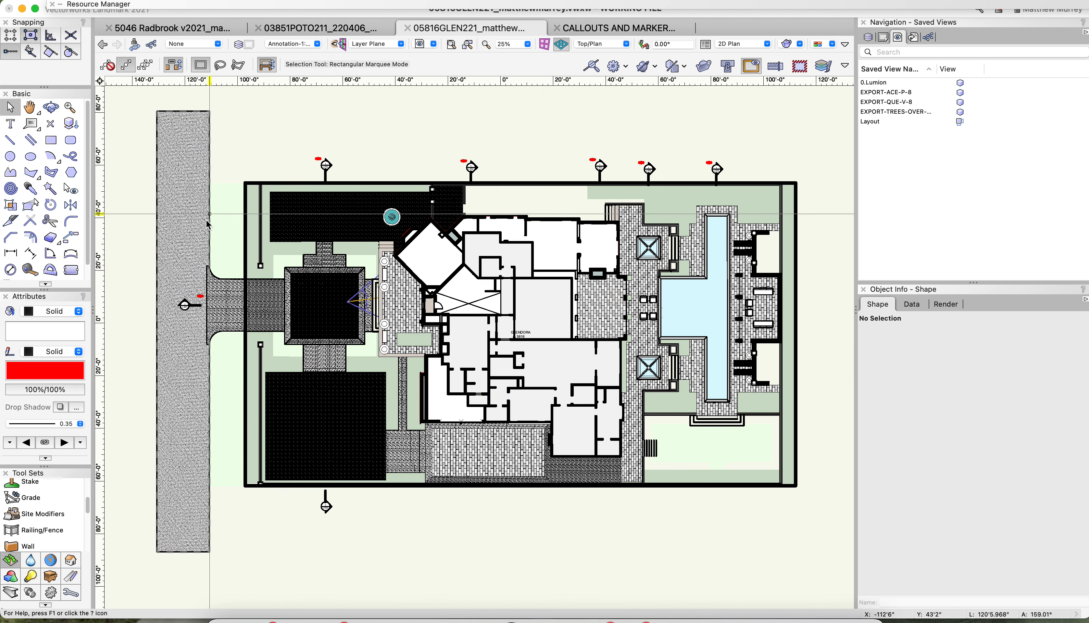
scroll(260, 164, up, 1)
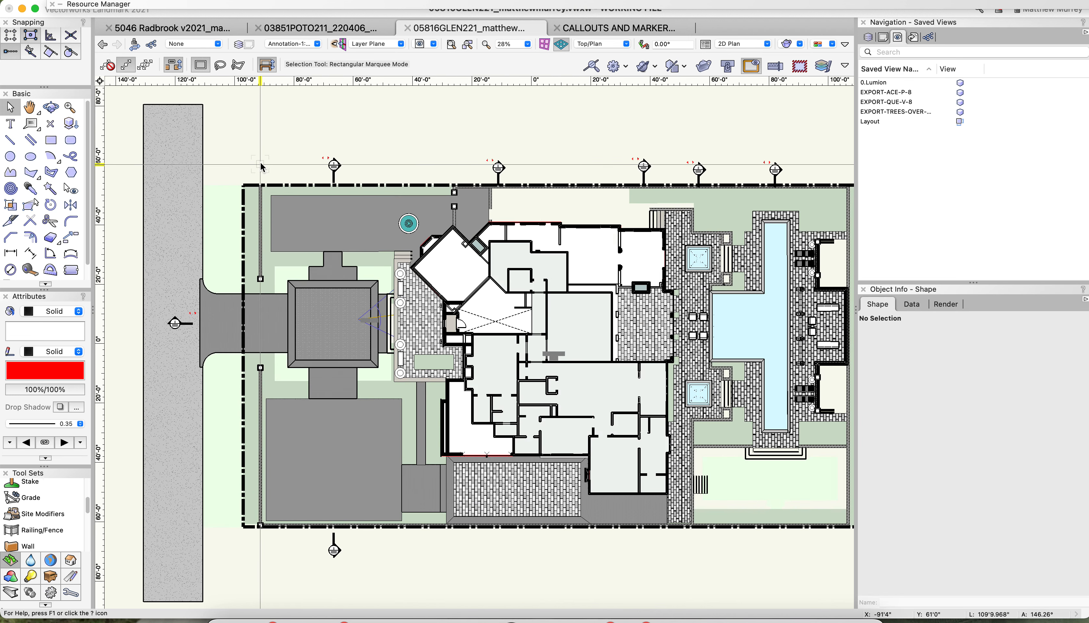
Step: Start a section viewport from the vertical two-marker section line through the square motor court and name it East Property Line Section A
click(334, 165)
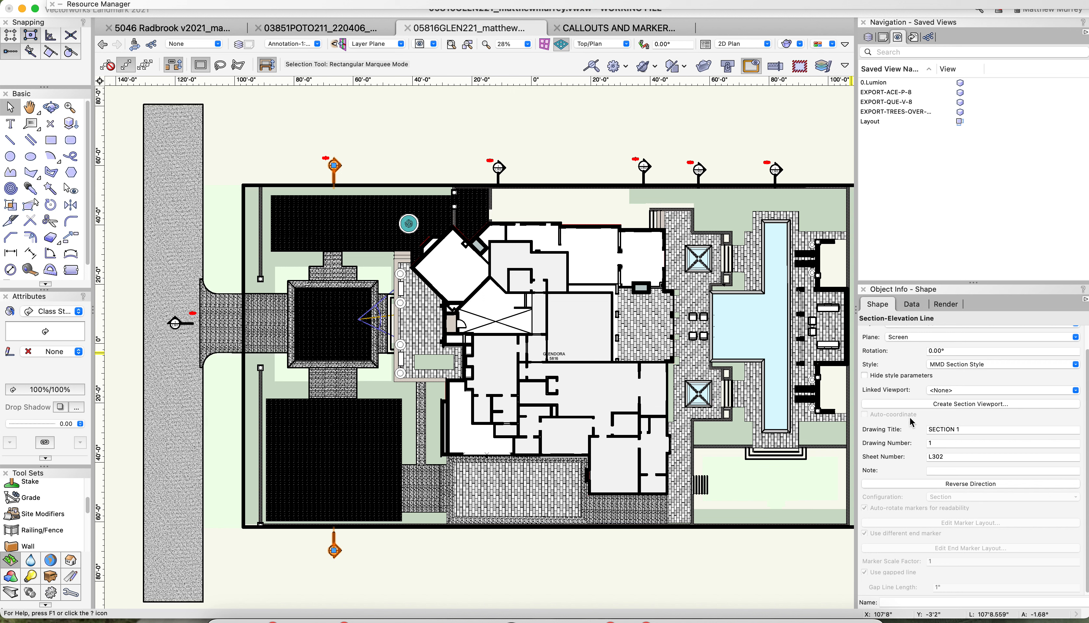
click(962, 406)
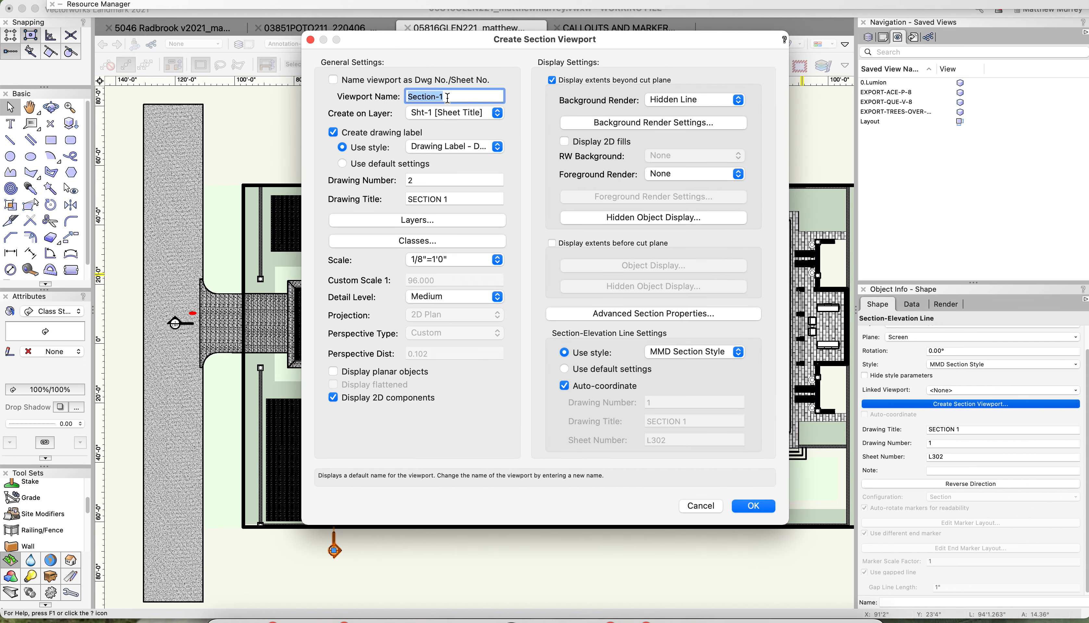
mouse_move(378, 46)
mouse_down()
mouse_move(441, 22)
mouse_move(519, 56)
mouse_up()
text(East)
text( ele)
key(BackSpace)
key(BackSpace)
key(BackSpace)
text(Property)
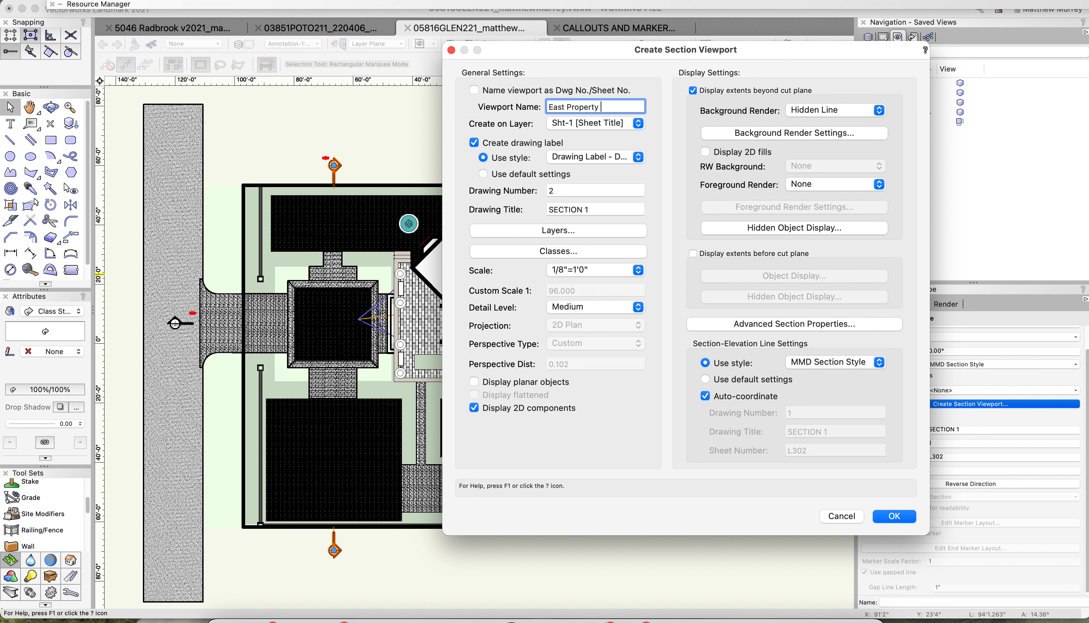
text( Line Section A)
Step: Copy the viewport name East Property Line Section A into the drawing title
triple_click(559, 105)
key(super+c)
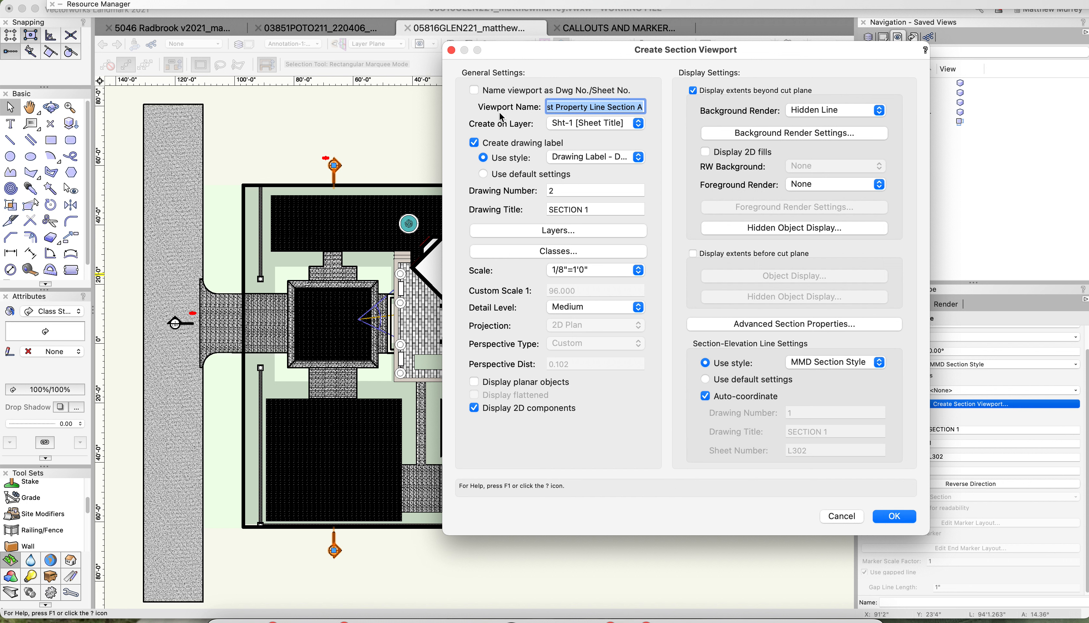
key(Tab)
key(Tab)
key(super+v)
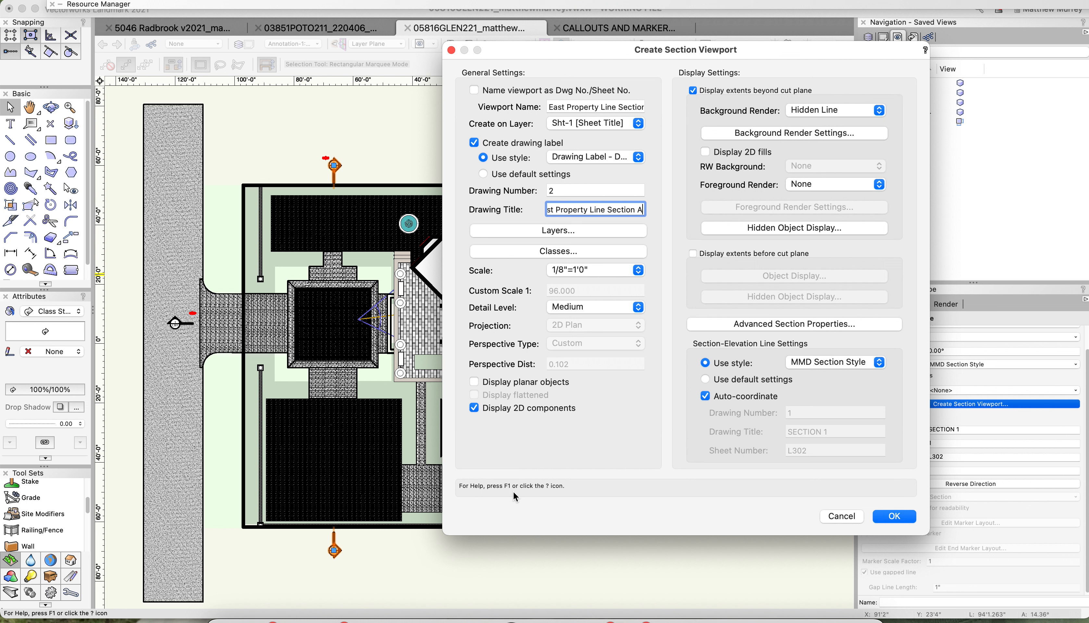
Step: Set the viewport scale to 1/4"=1'0", keep Sht-1 [Sheet Title] as its layer, and create the section viewport
click(600, 271)
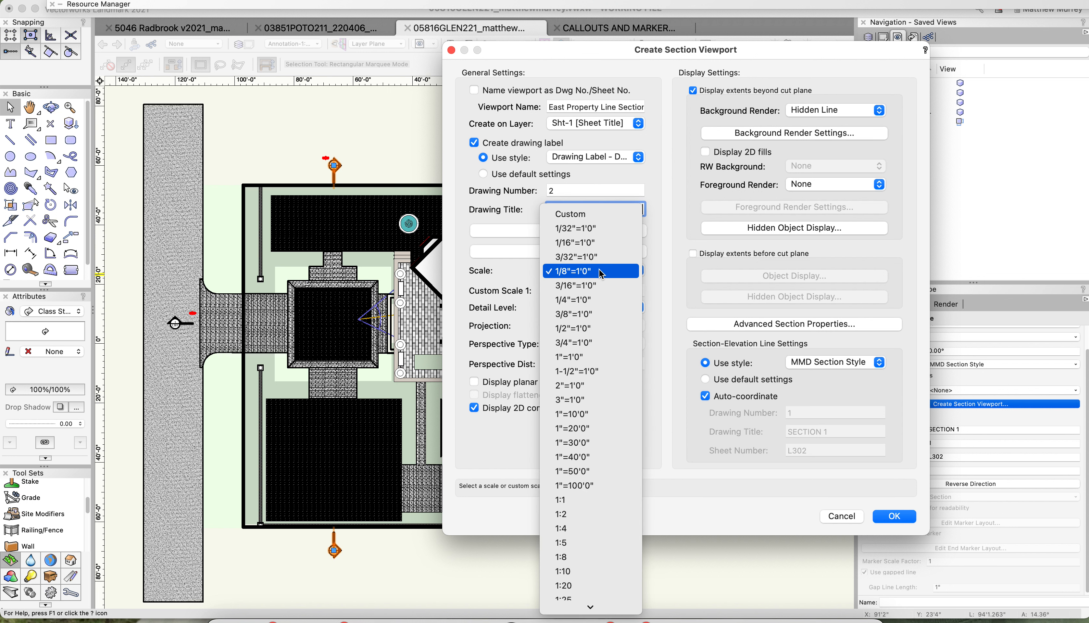
click(603, 300)
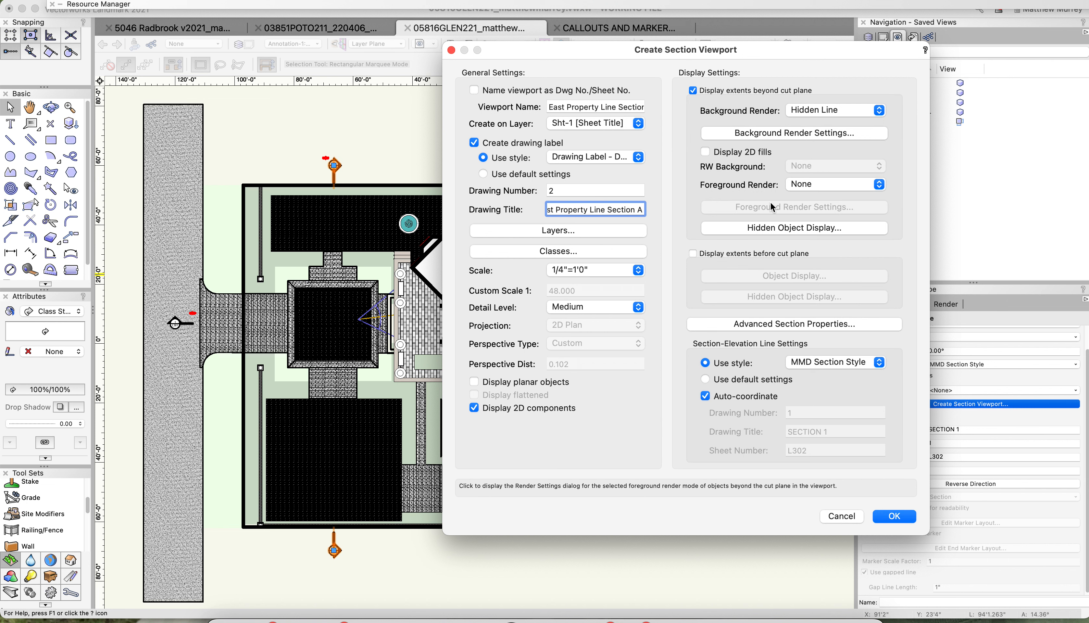
click(570, 123)
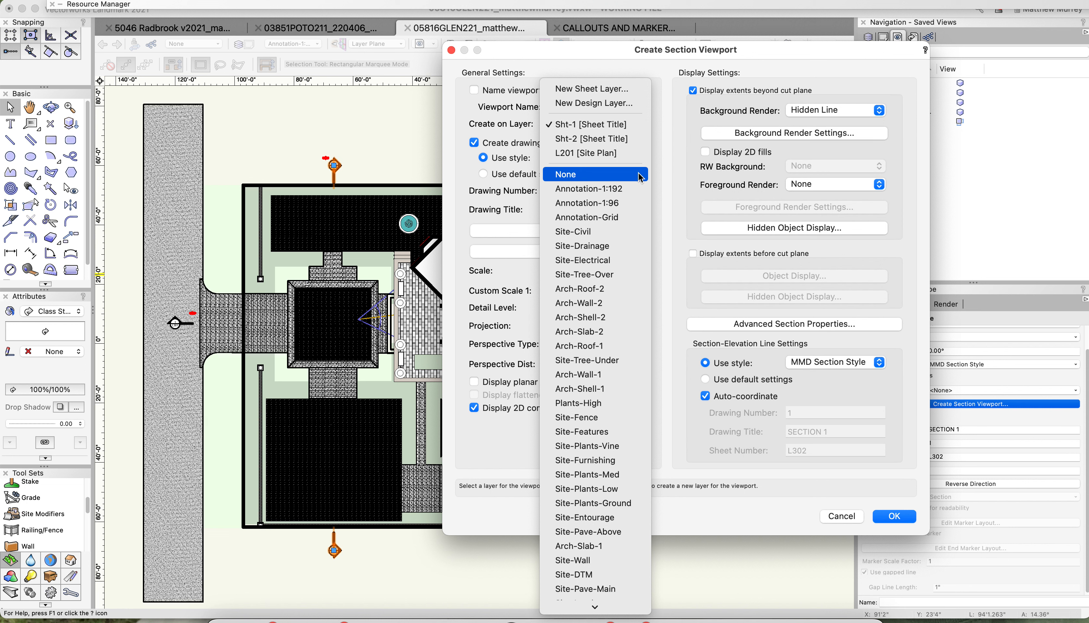
click(586, 127)
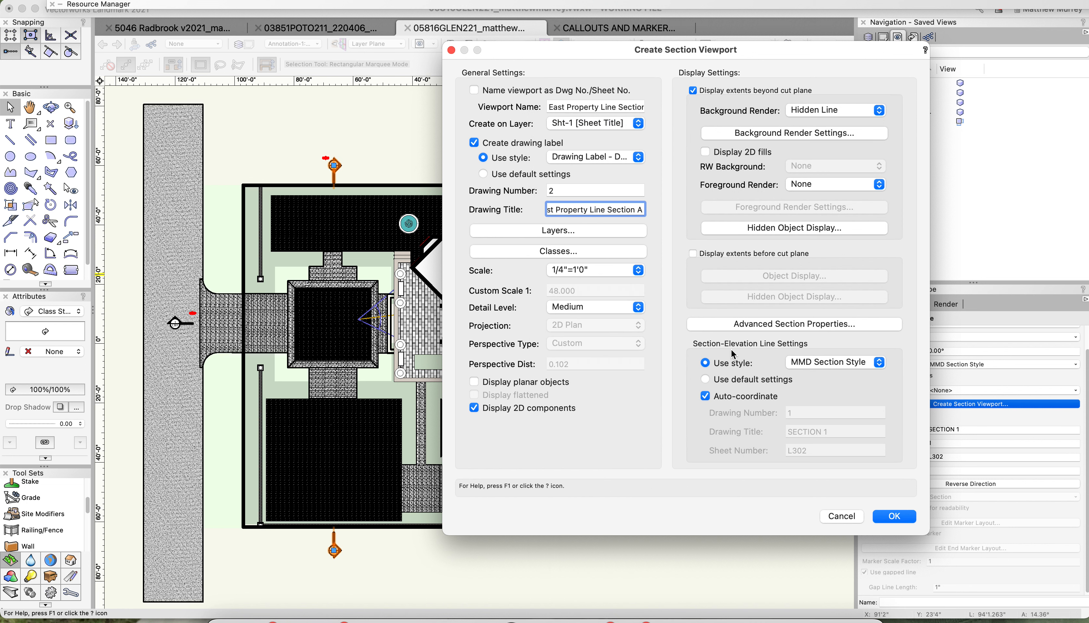
click(895, 517)
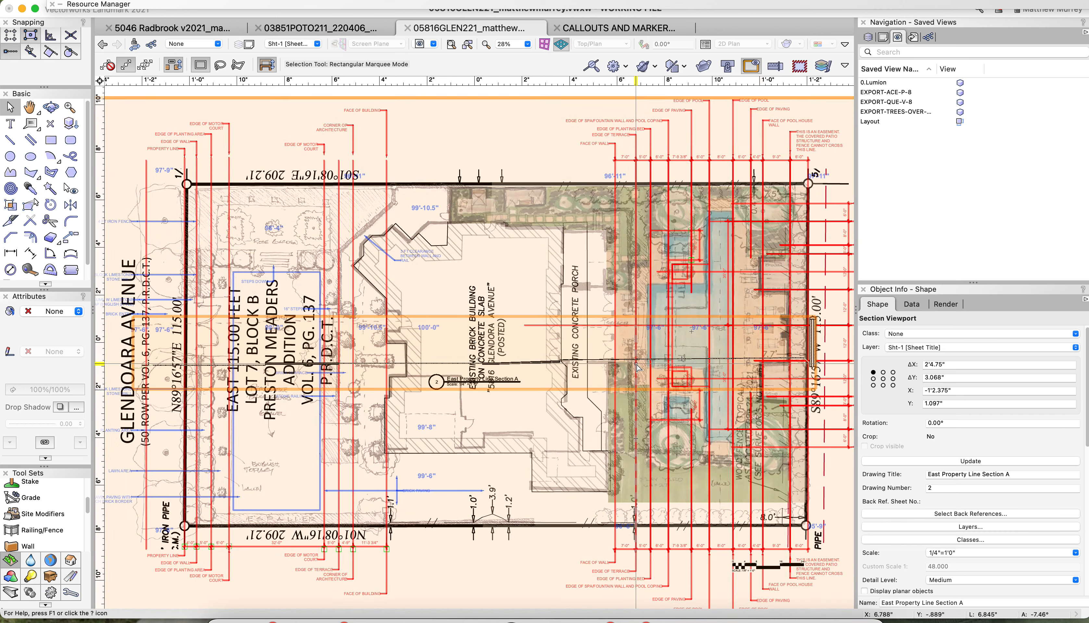
Step: Move the existing survey plan viewport about 2'1" straight up, off the sheet and clear of the new section viewport
scroll(637, 363, down, 2)
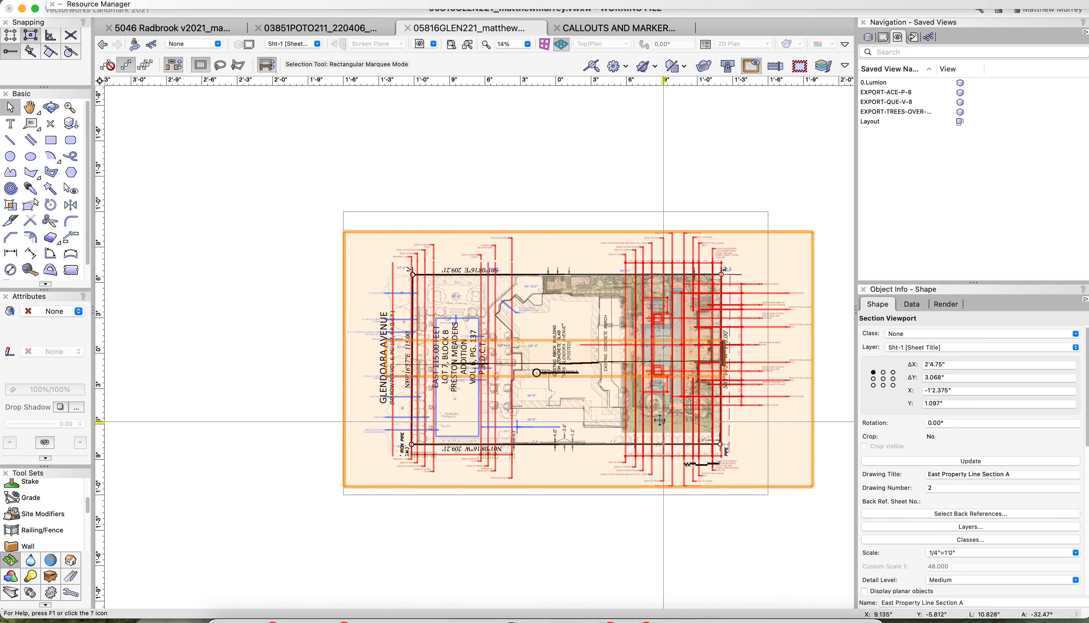
scroll(657, 415, down, 1)
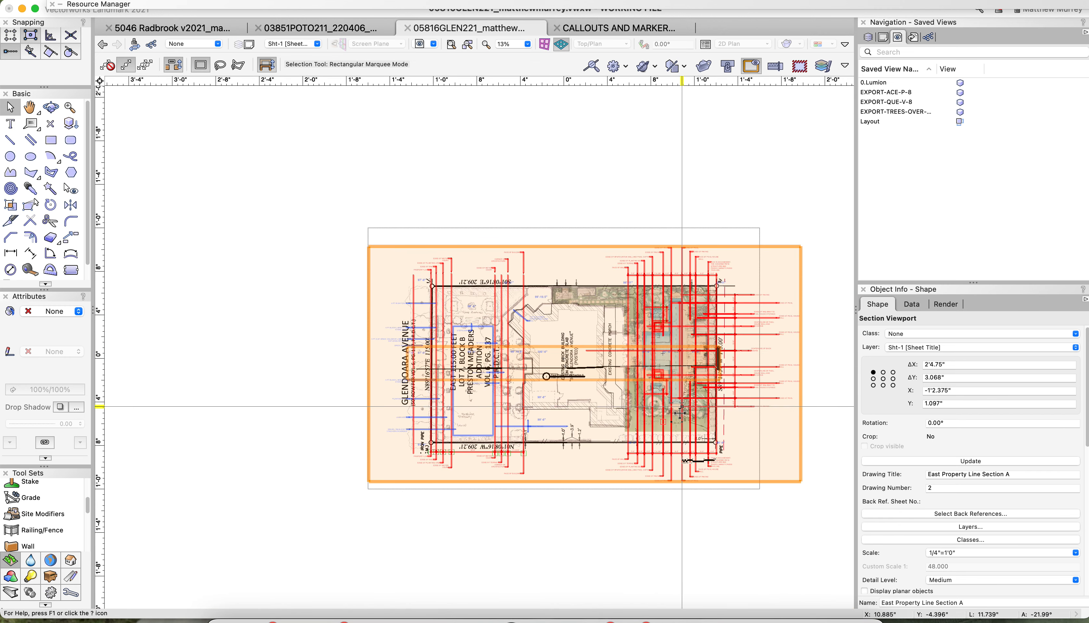
drag(637, 452, 643, 182)
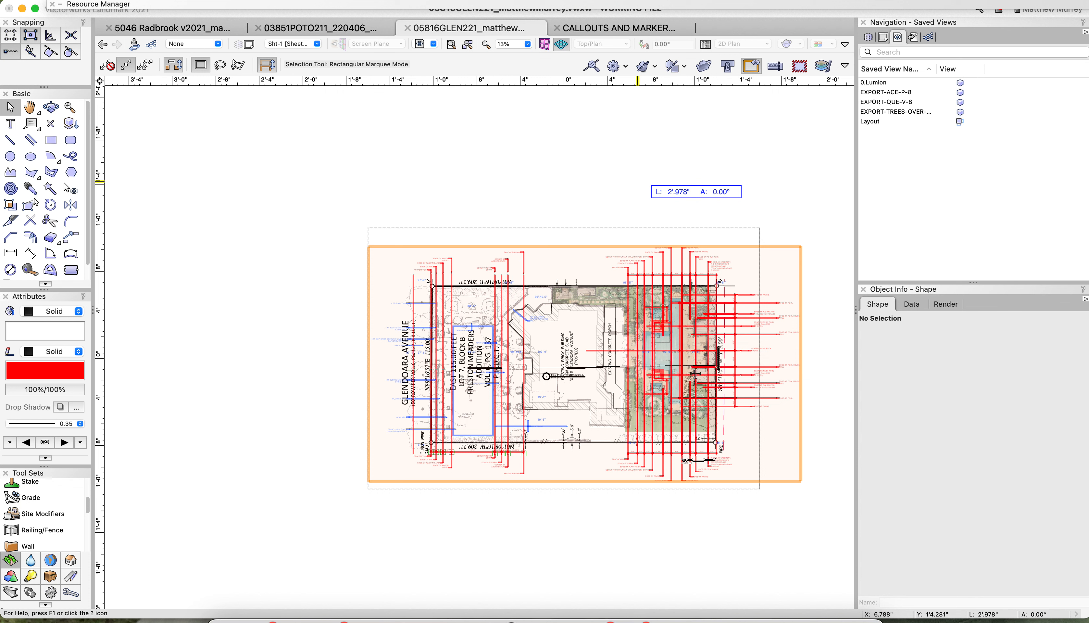
click(666, 331)
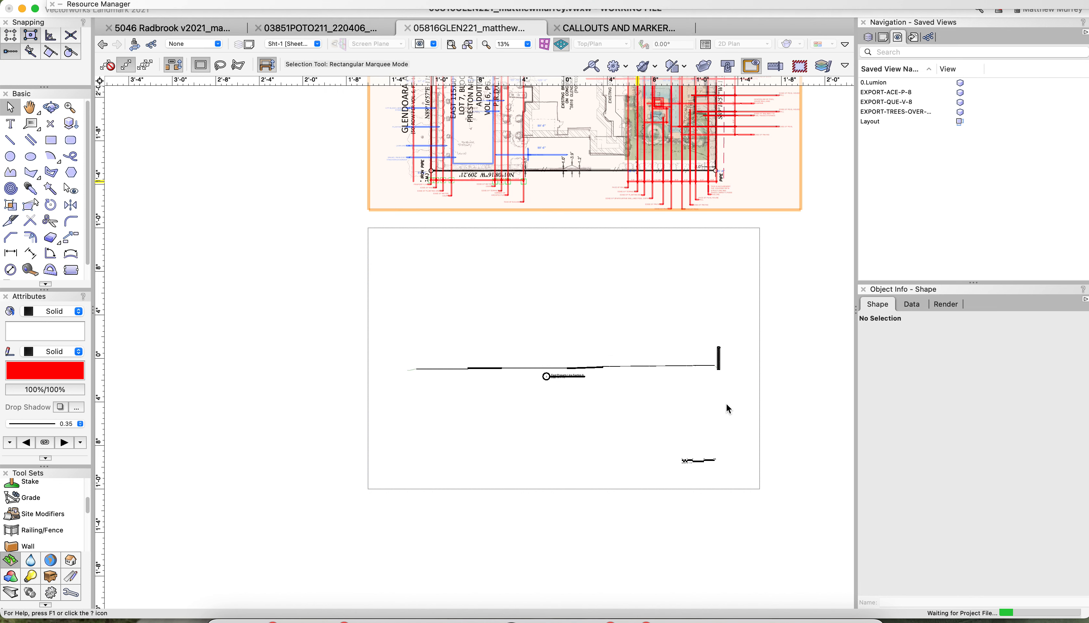
Step: Give the East Property Line Section A viewport a finite depth of 30' beyond the cut plane in its advanced section properties
click(611, 368)
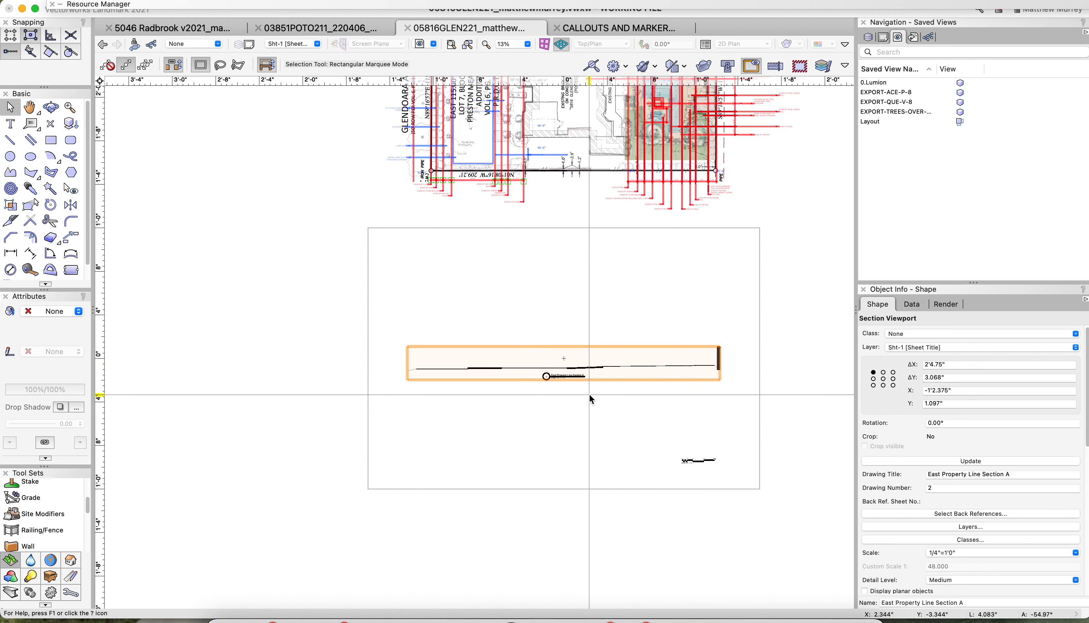
scroll(589, 391, up, 3)
scroll(591, 395, down, 3)
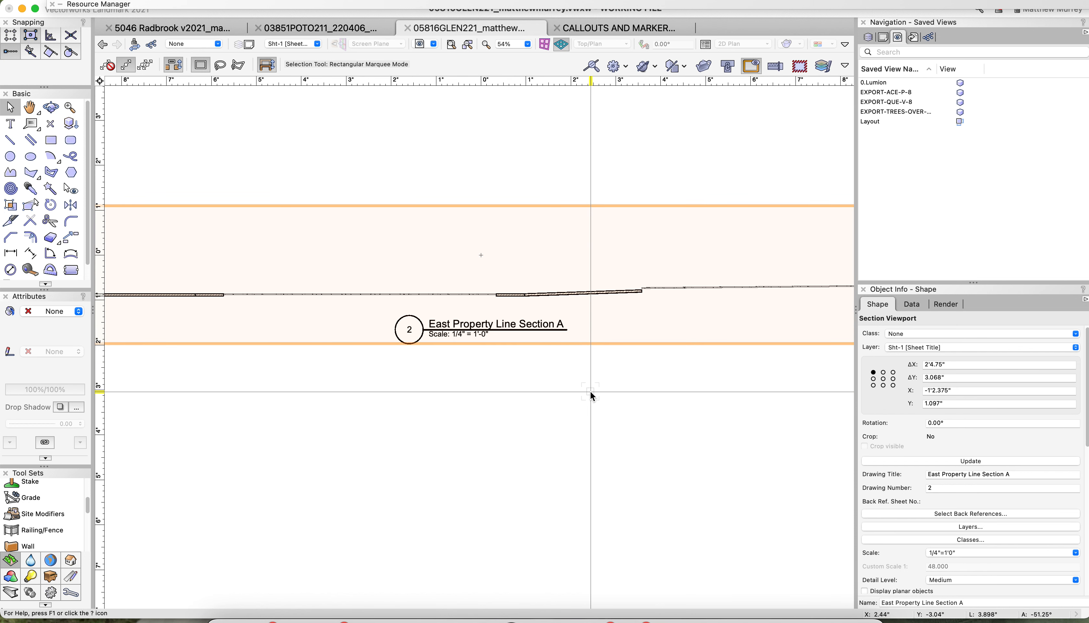
scroll(971, 523, down, 10)
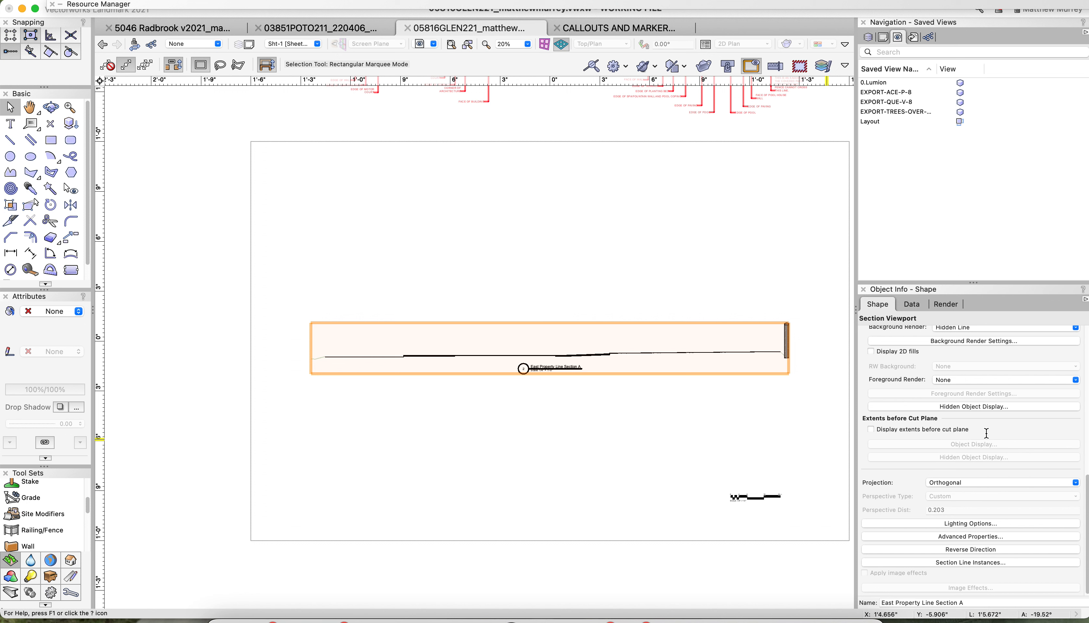
scroll(985, 433, up, 1)
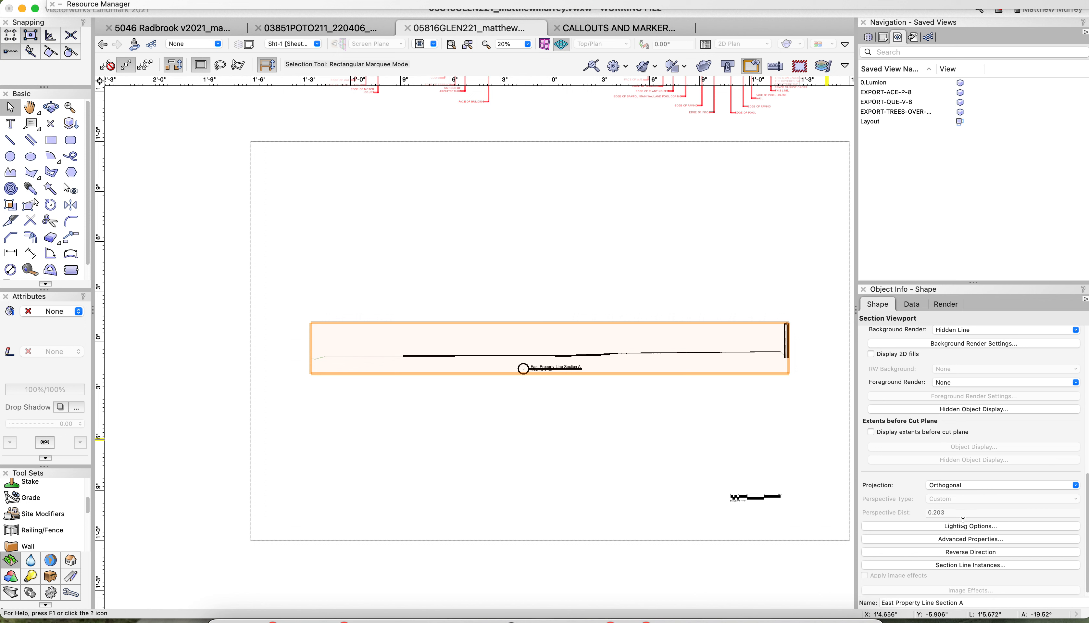
scroll(916, 395, up, 5)
scroll(917, 395, down, 5)
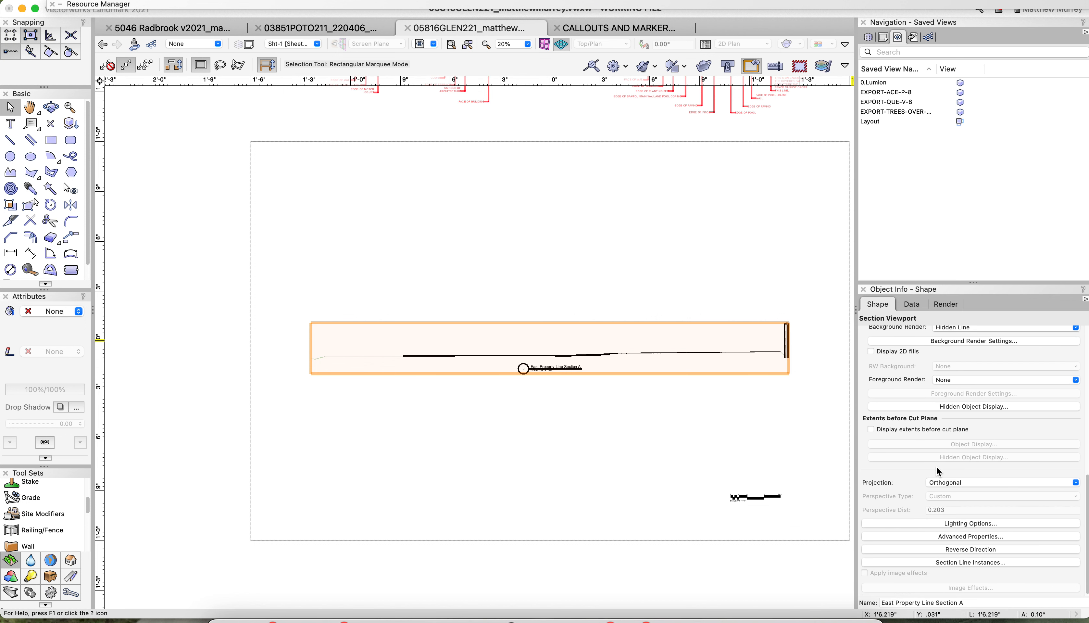
click(930, 537)
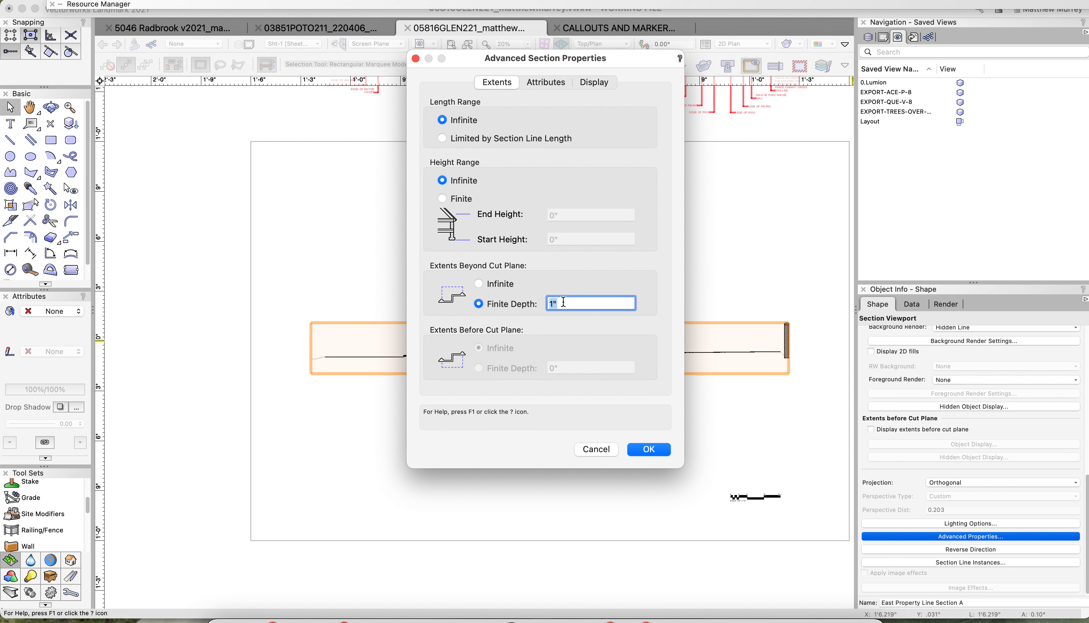
text(30')
Step: Make the line style of objects beyond the cut plane use a class, search the classes for "section", and keep None
click(536, 82)
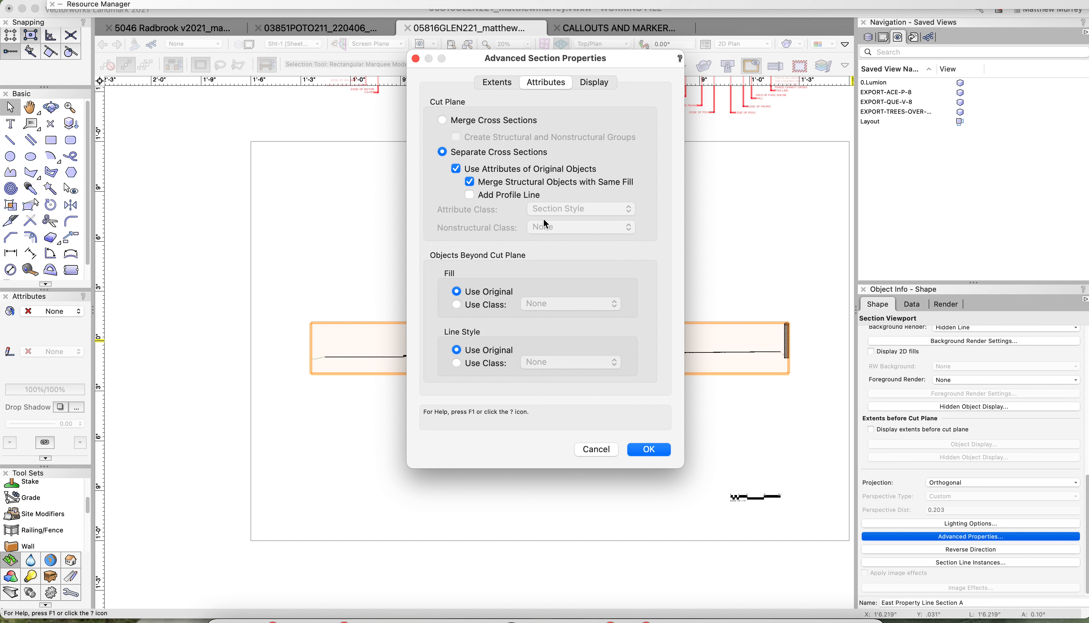
click(456, 363)
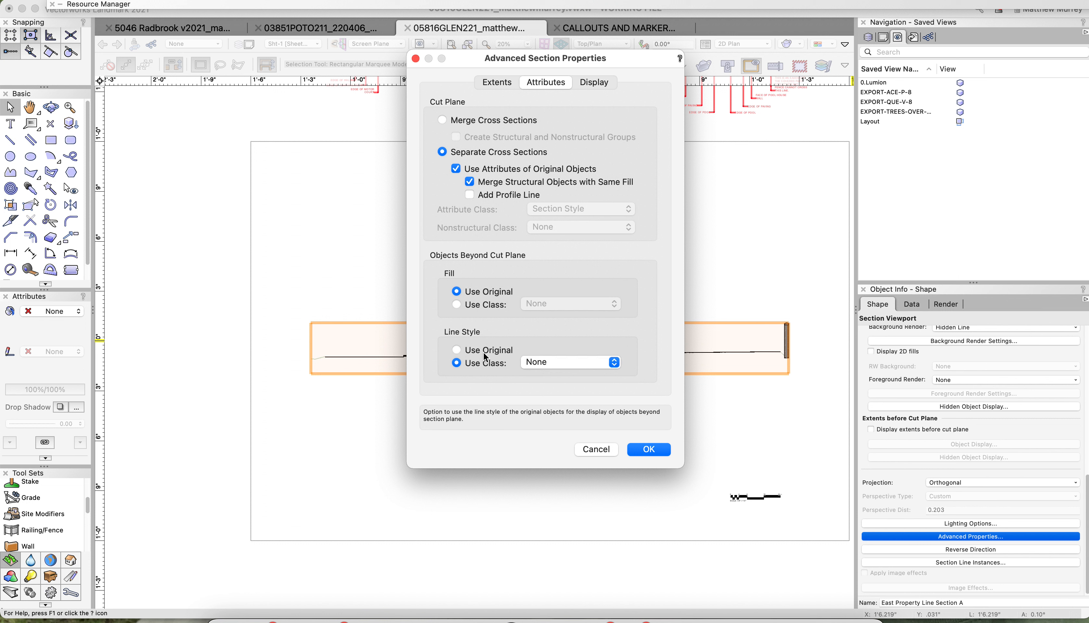
click(587, 358)
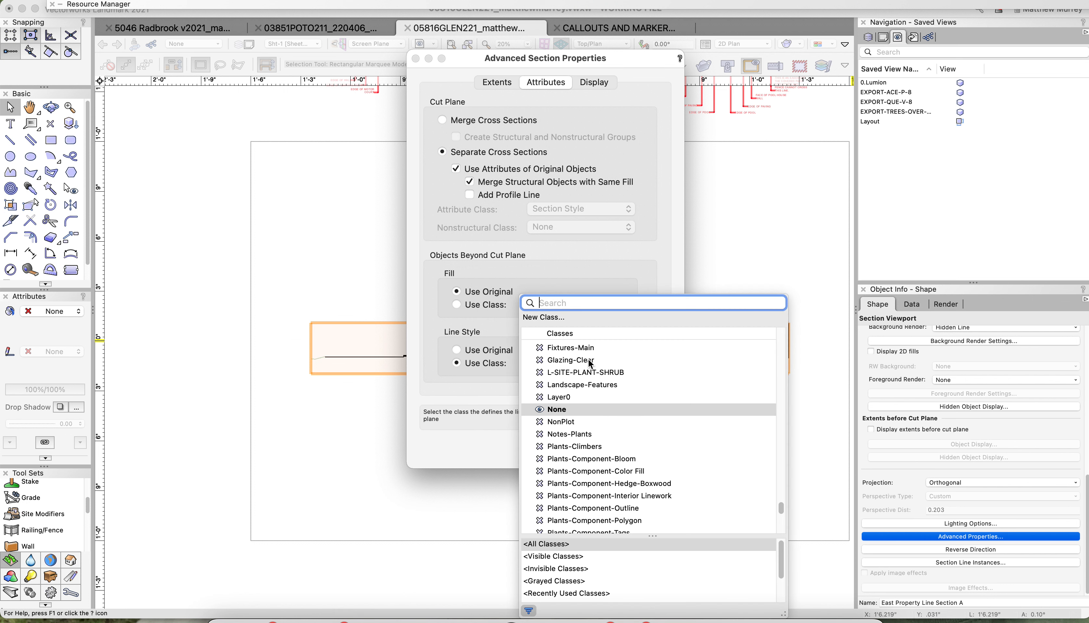
text(section)
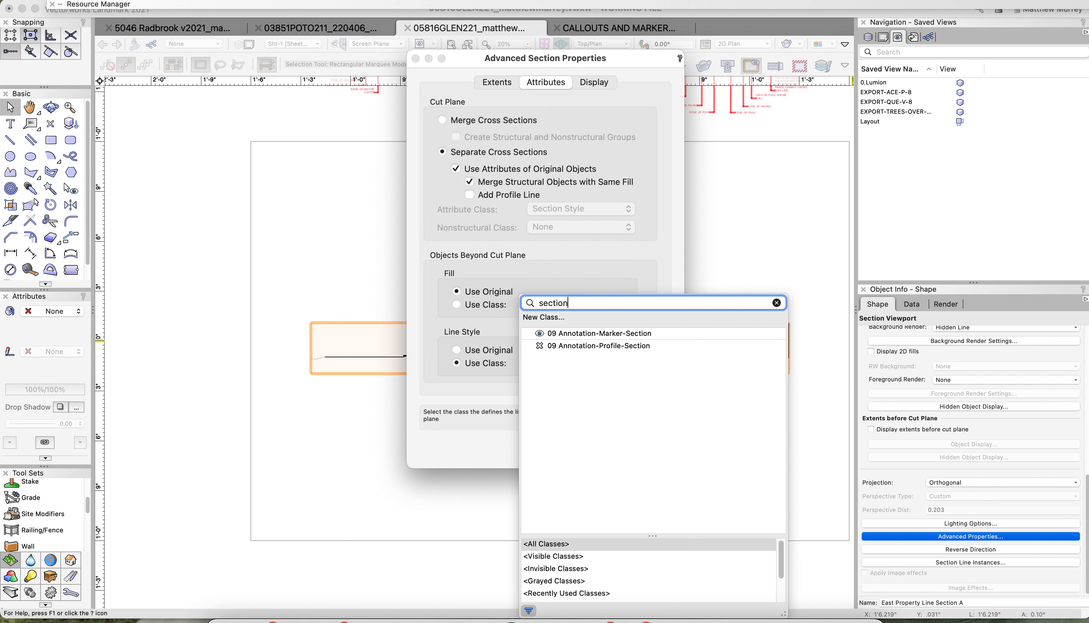
click(669, 266)
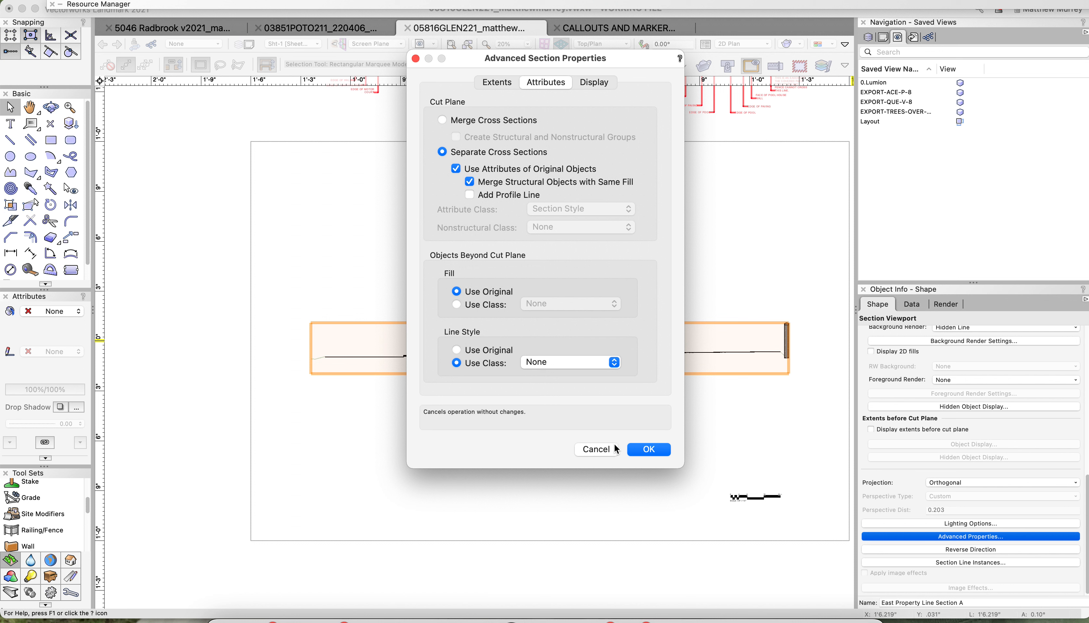
click(644, 449)
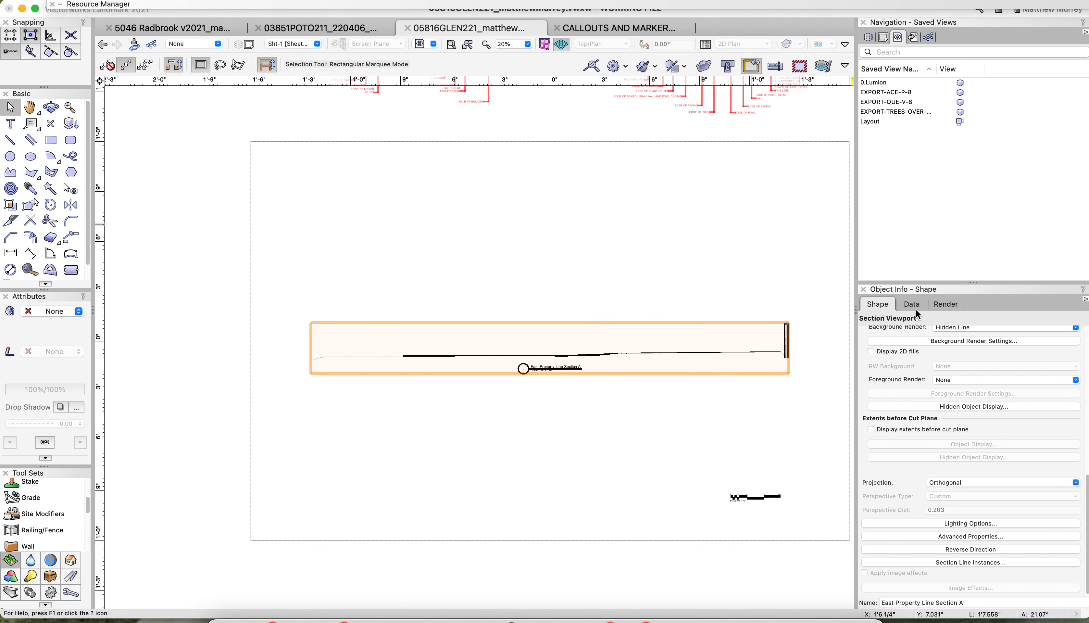
Step: Create a new class named Section Hidden Style
click(928, 36)
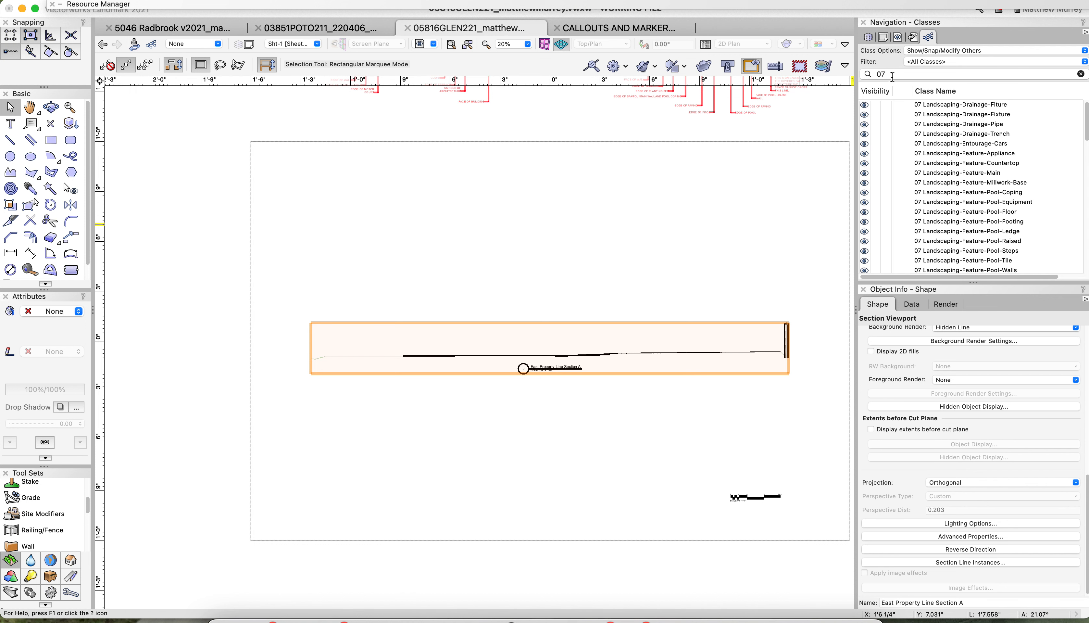
click(905, 77)
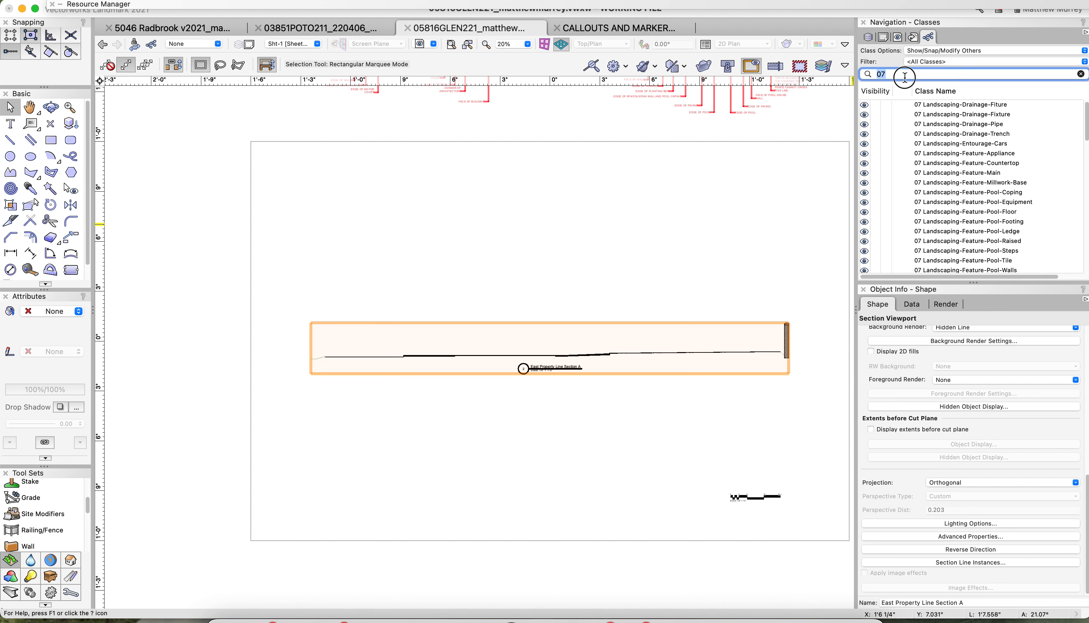
right_click(1033, 127)
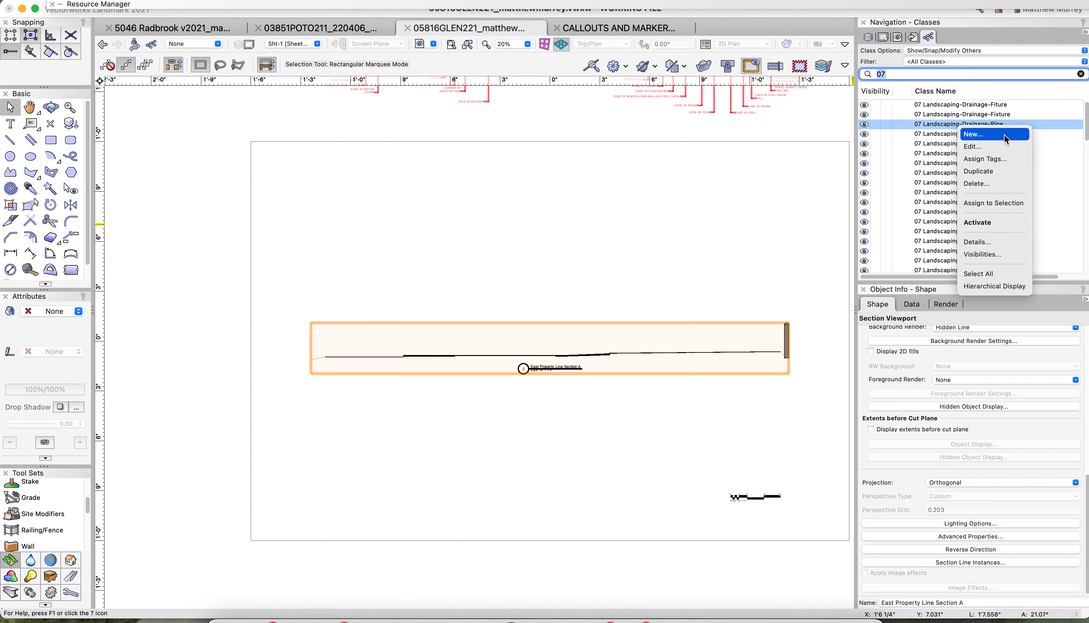
click(1002, 135)
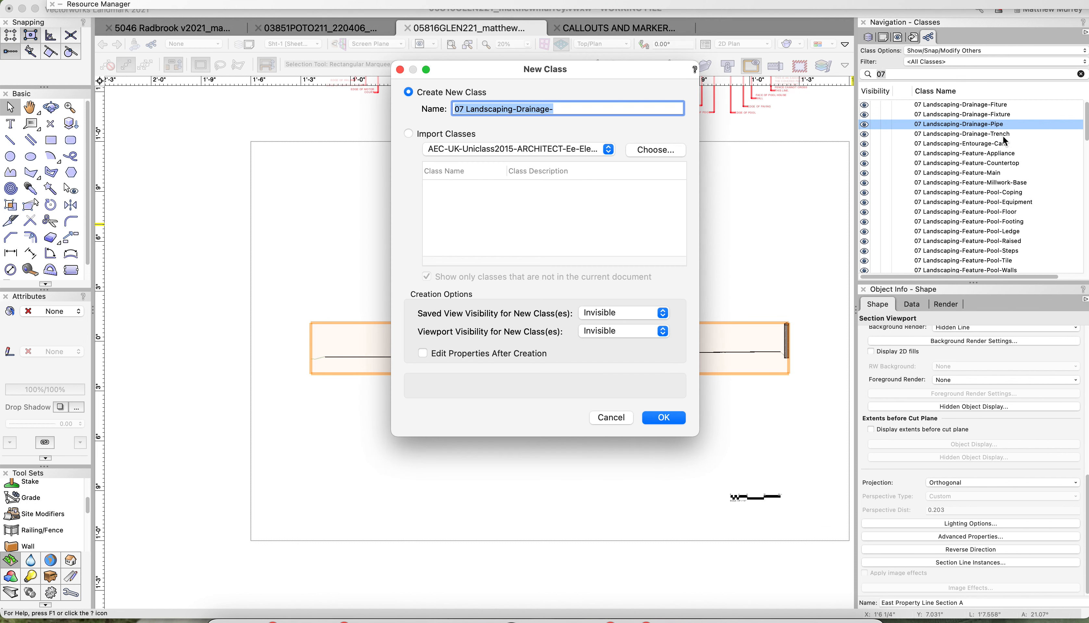
text(Section St)
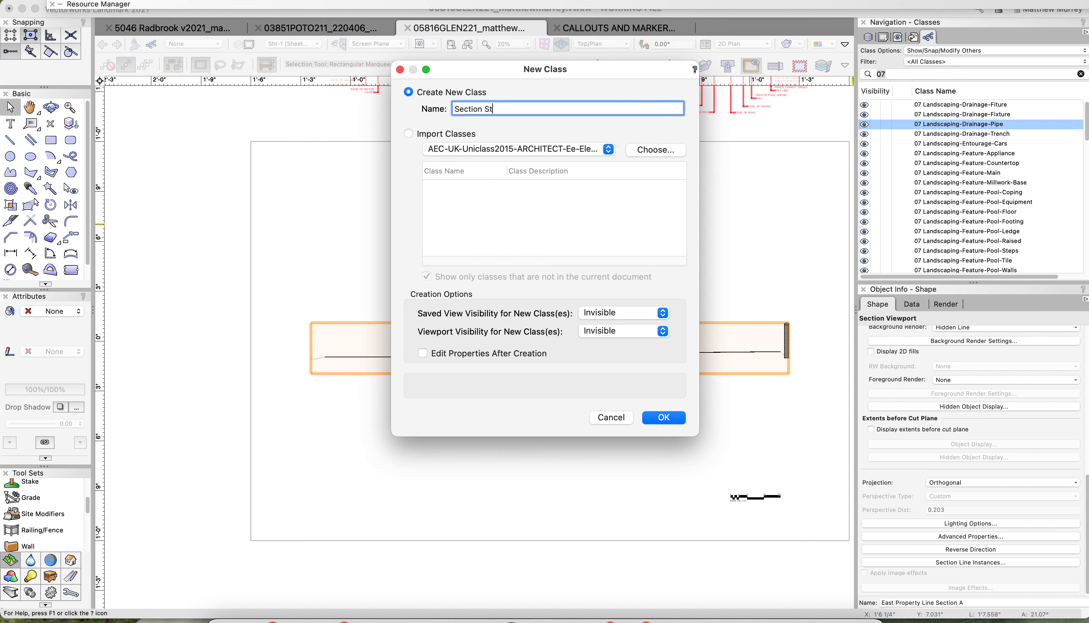
text(yle)
click(486, 108)
text(Hidden)
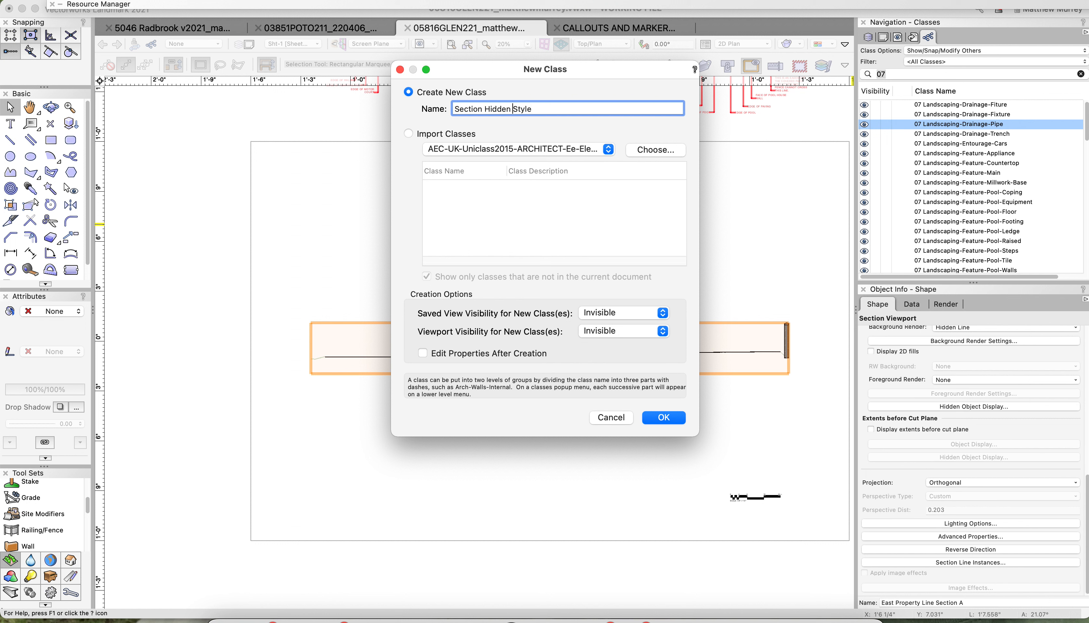
click(662, 417)
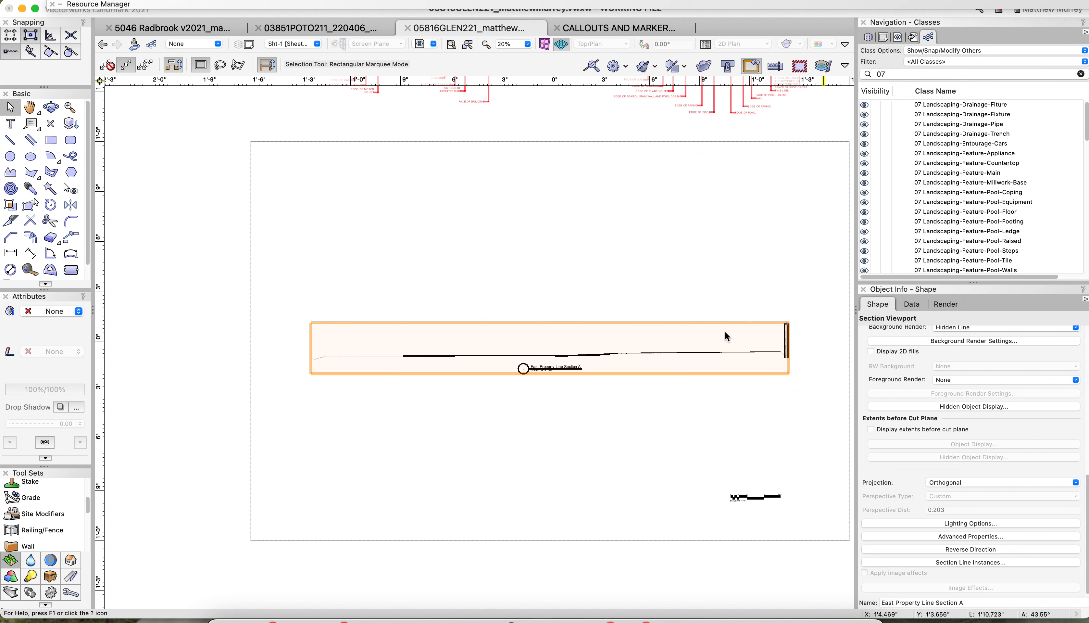
Step: Edit the Section Hidden Style class to use a Pattern pen style with a light grey pattern and black foreground colour
click(893, 74)
text(hidden)
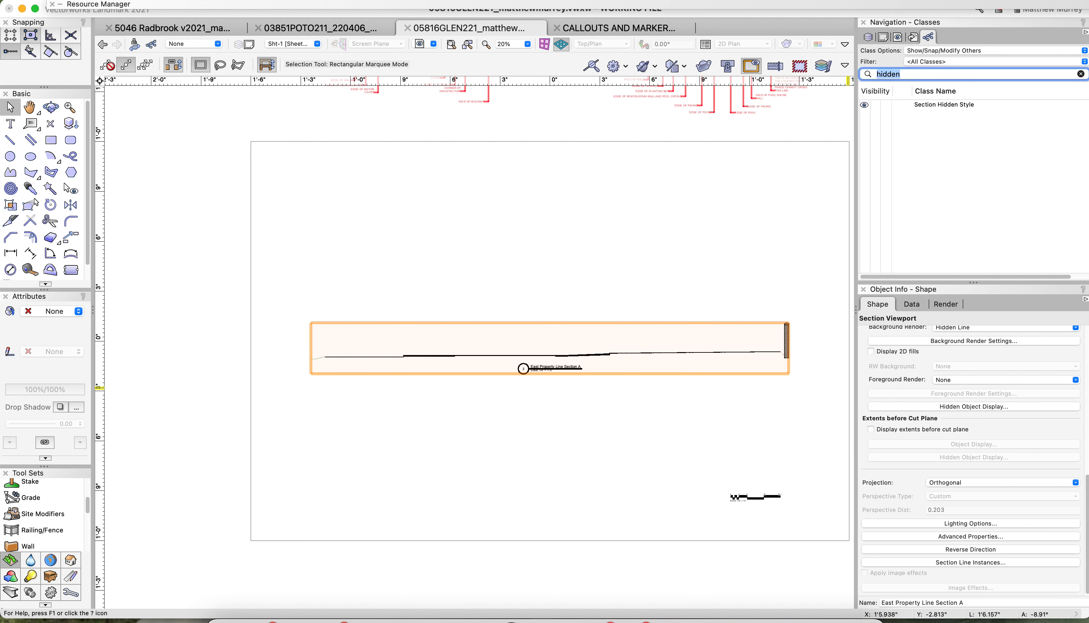
click(919, 108)
right_click(919, 108)
click(934, 118)
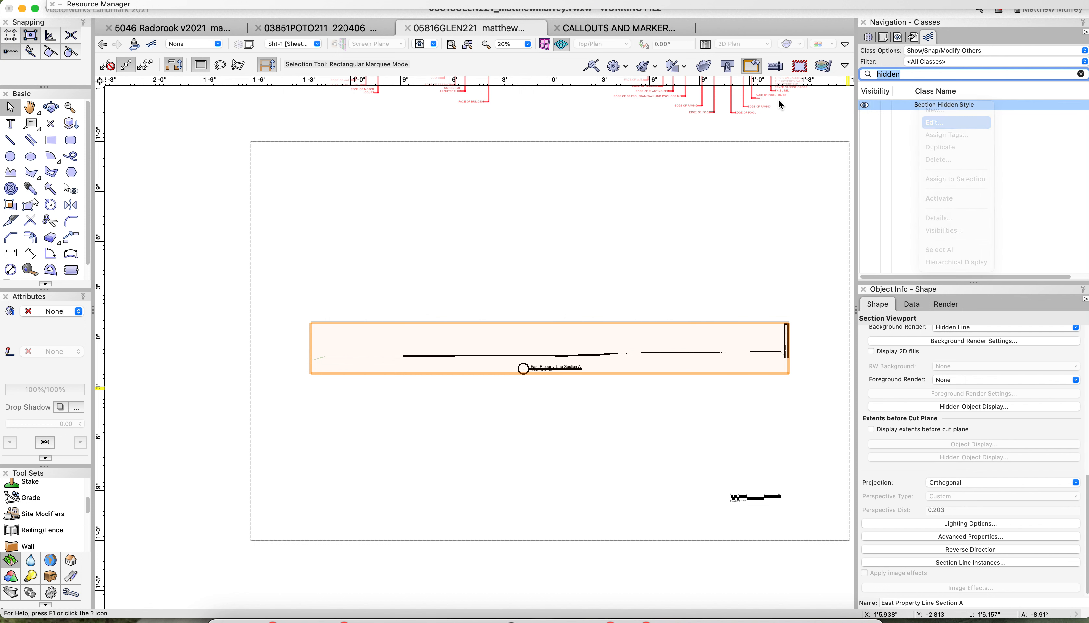
click(885, 146)
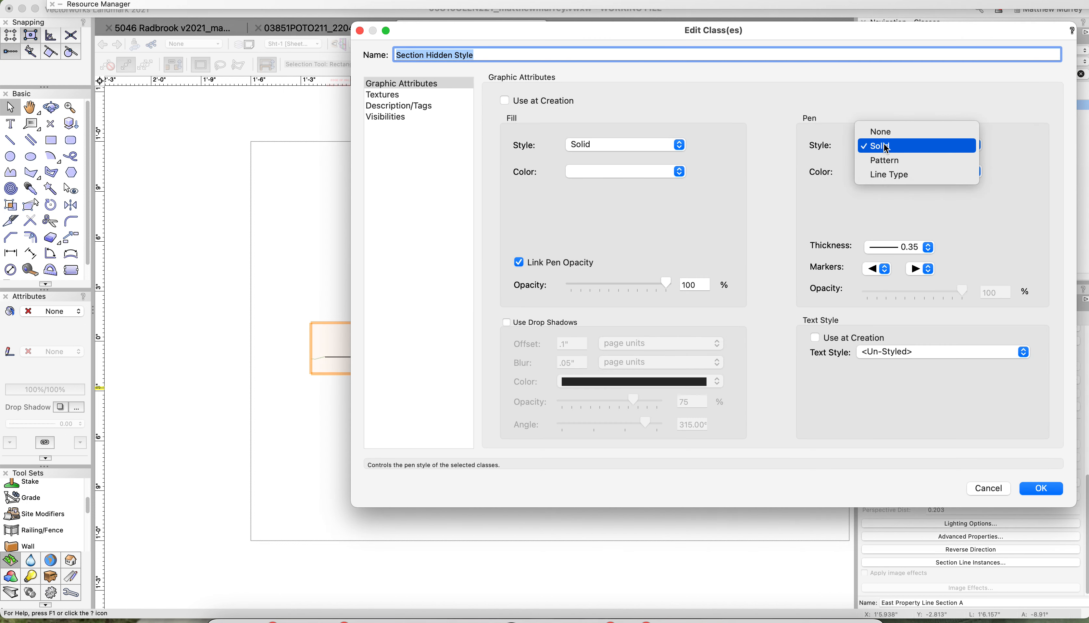
click(884, 162)
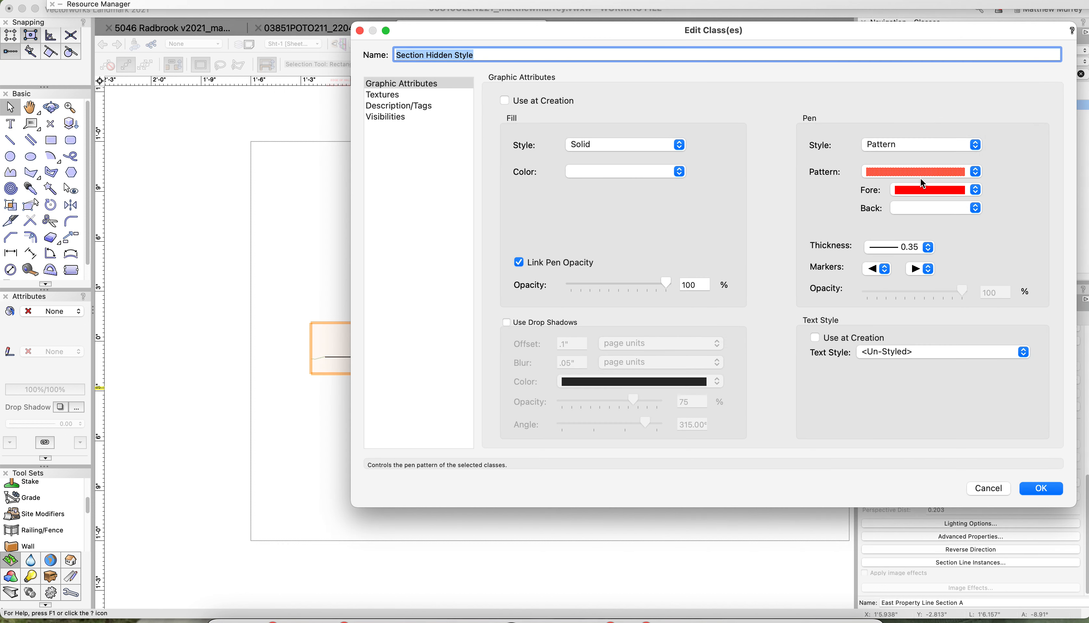
click(922, 177)
click(894, 196)
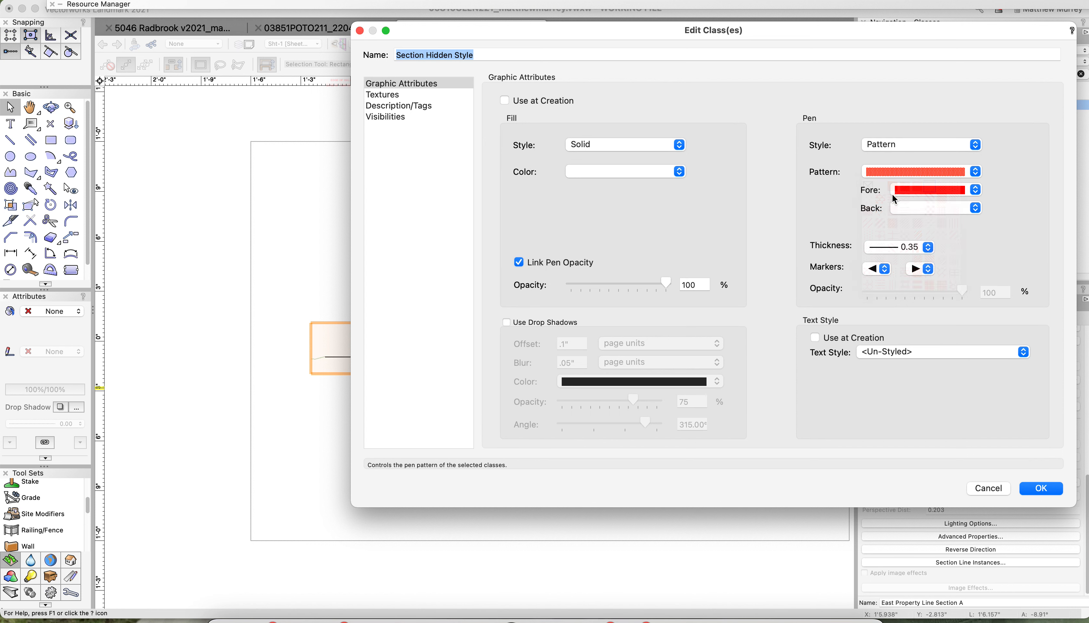
click(920, 201)
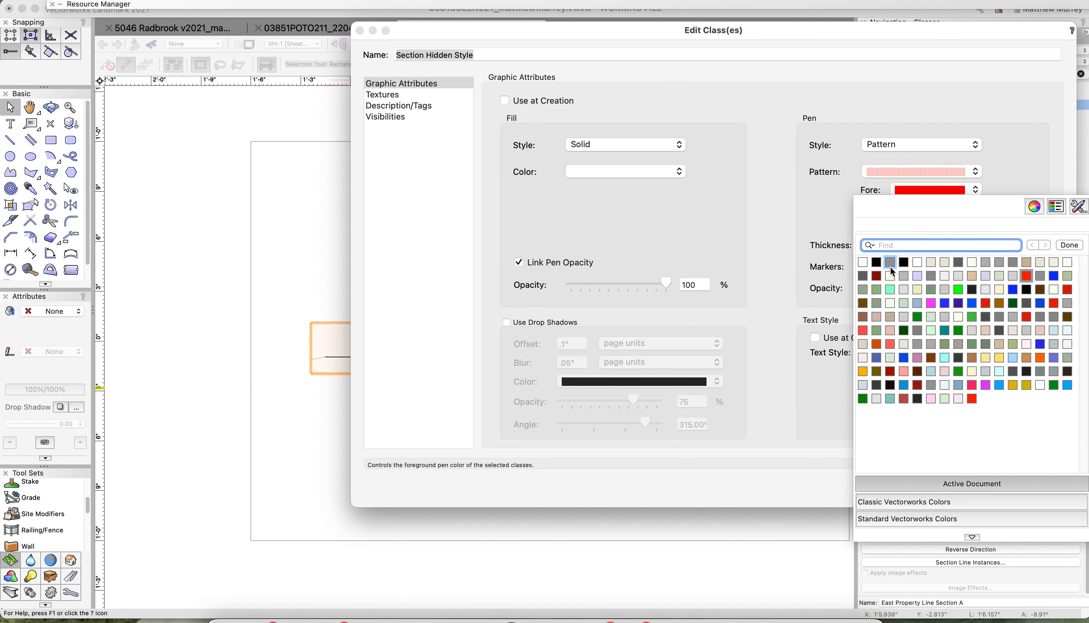
click(907, 262)
Step: Set the pen thickness of the Section Hidden Style class to 0.03 mm
click(899, 247)
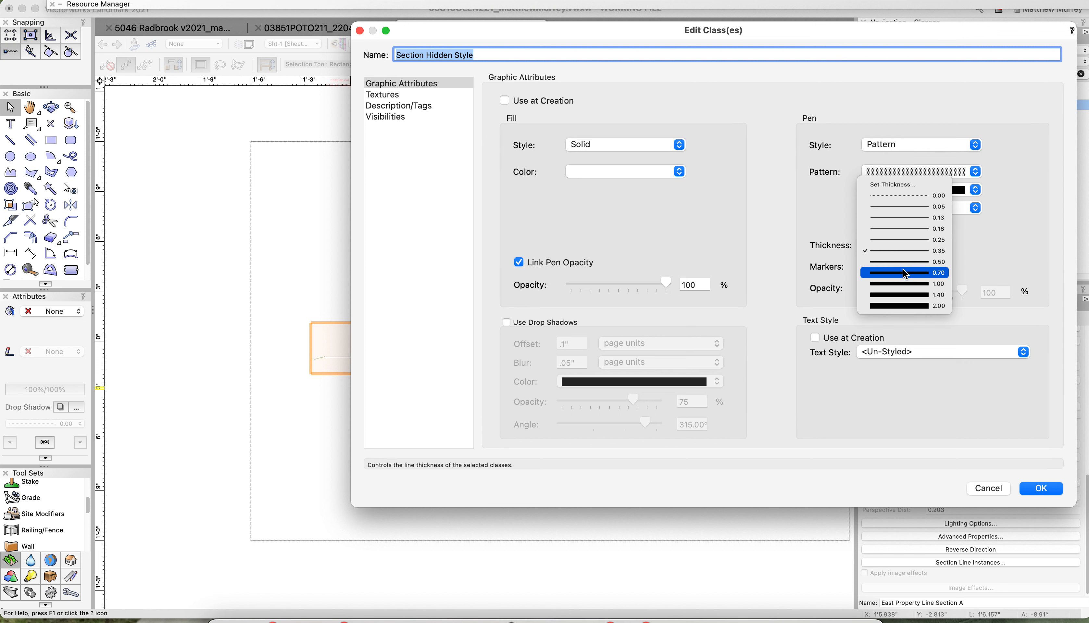
click(899, 185)
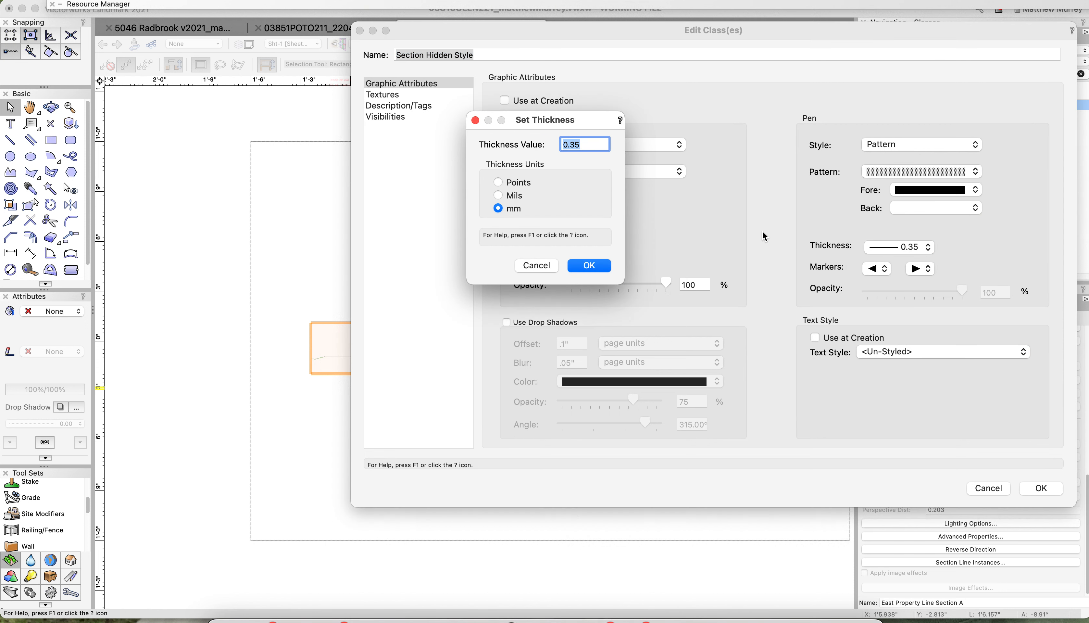
key(BackSpace)
text(.03)
click(588, 264)
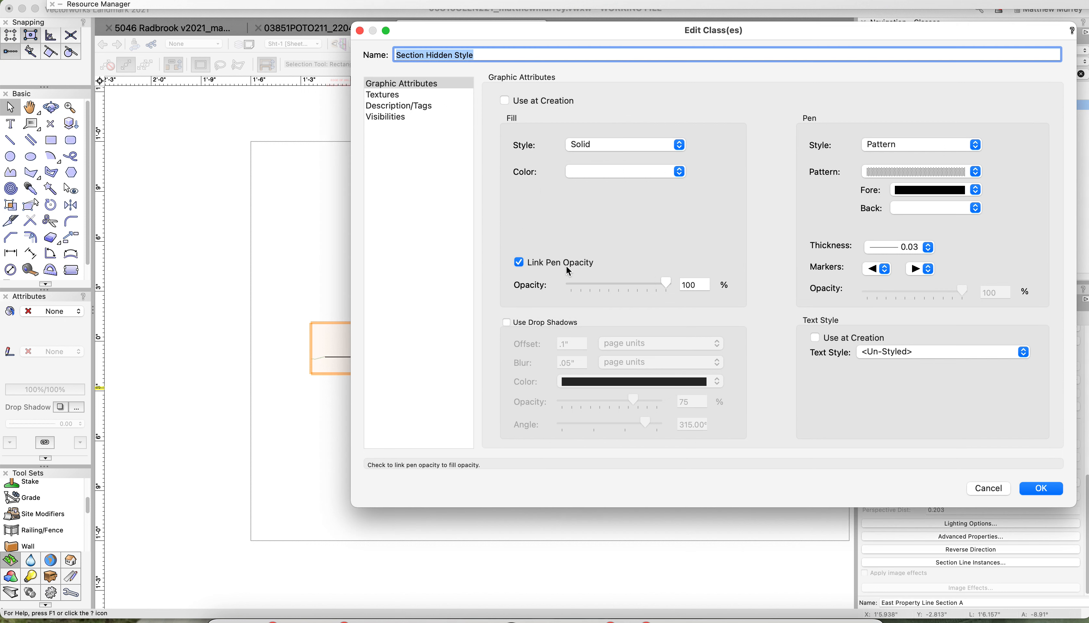
Step: Try several pen patterns for the Section Hidden Style class, choose the medium grey one, and save the class
click(919, 172)
click(884, 195)
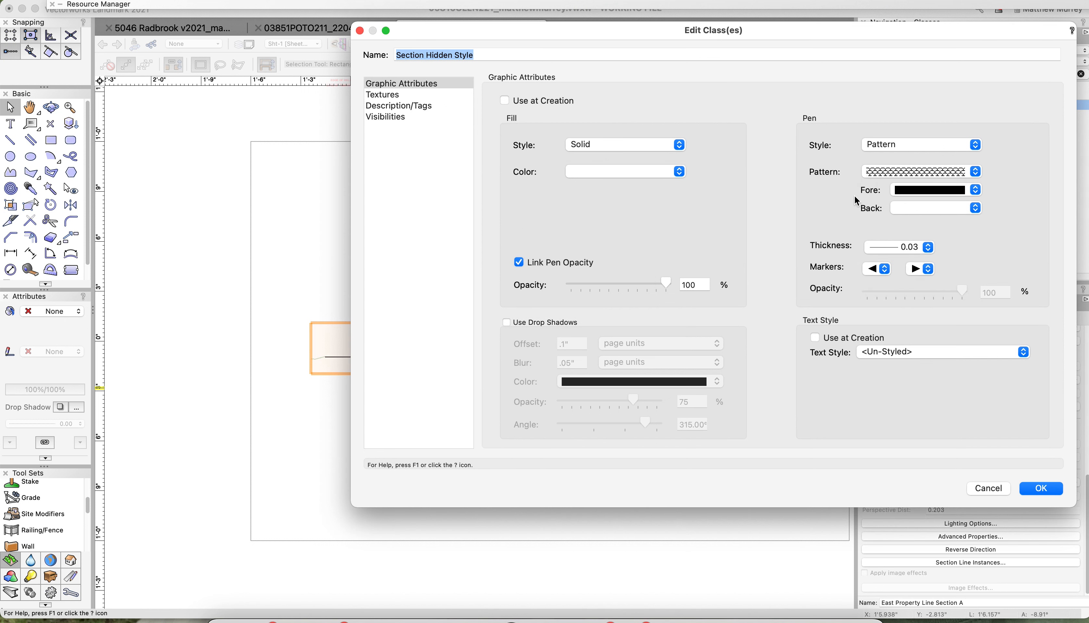
click(885, 174)
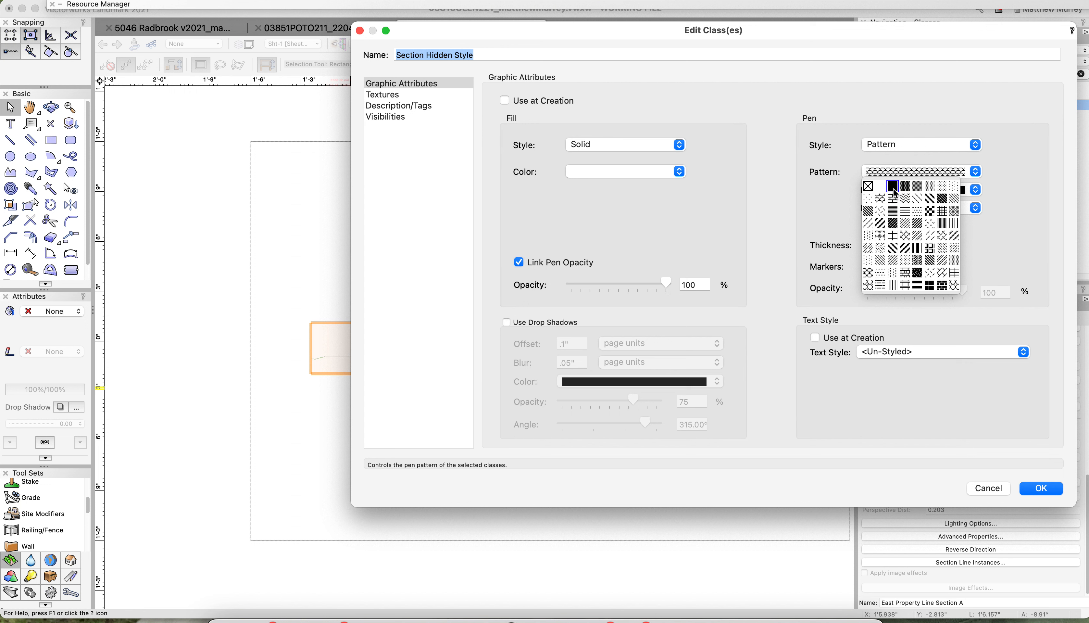
click(894, 187)
click(900, 174)
click(904, 146)
click(903, 146)
click(899, 160)
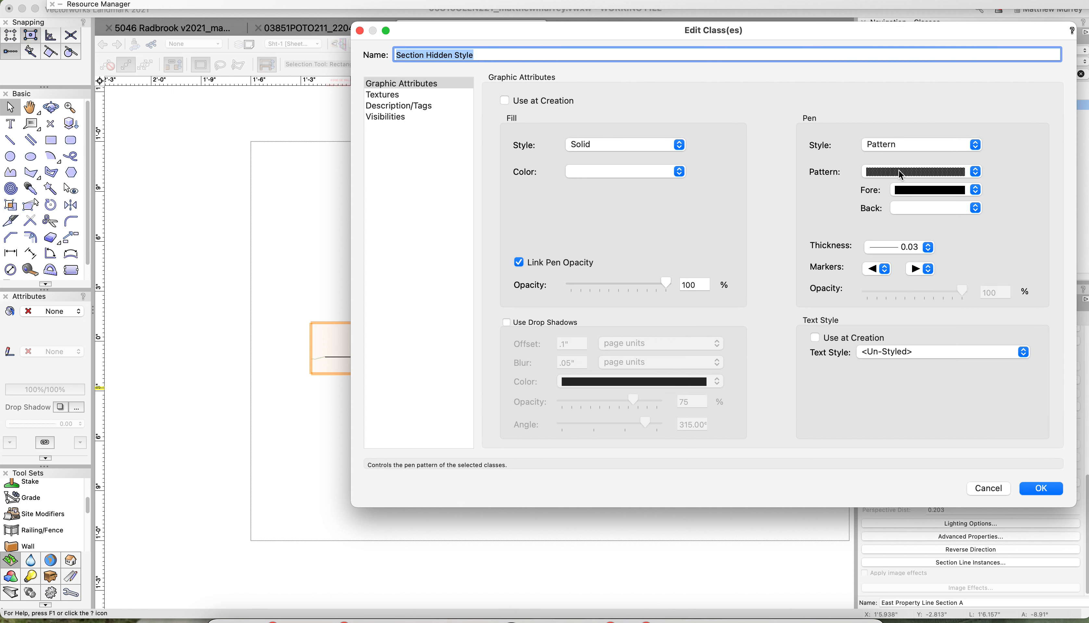
click(899, 172)
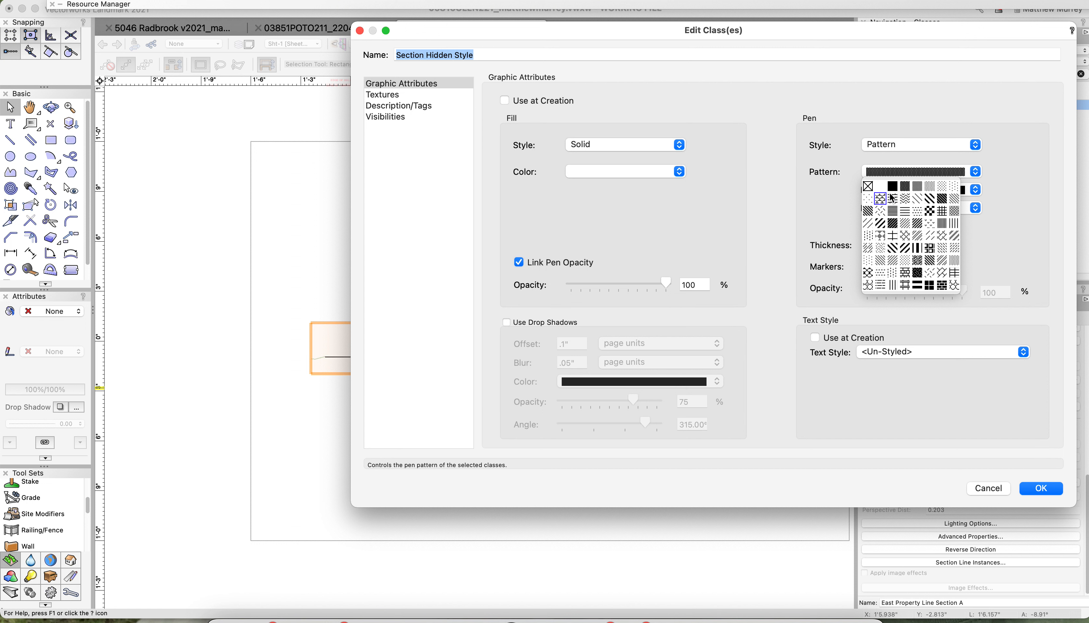
click(918, 186)
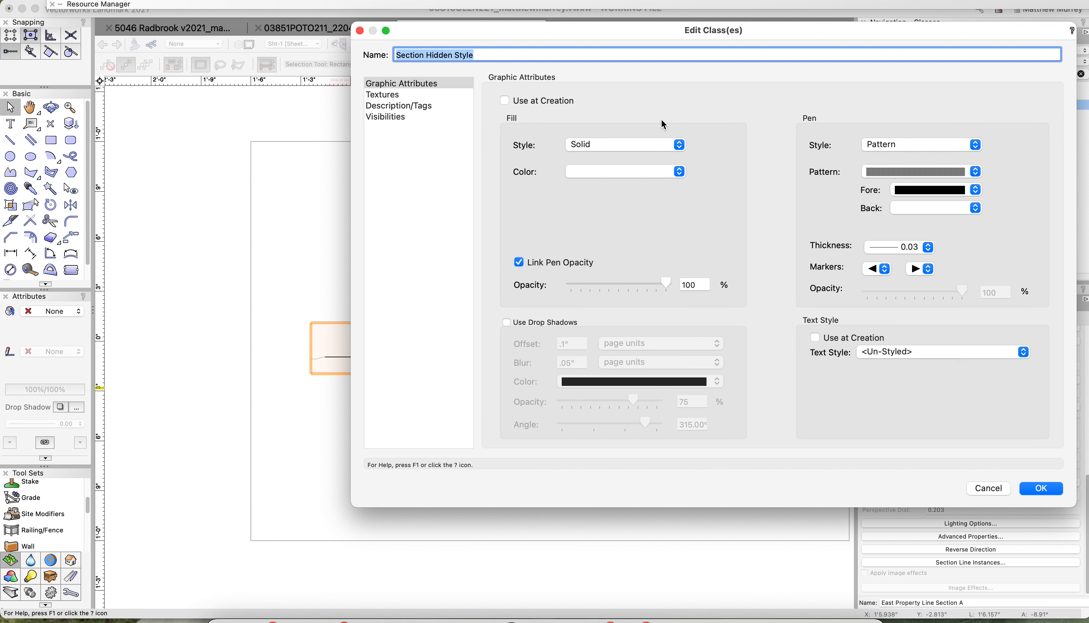
click(1038, 487)
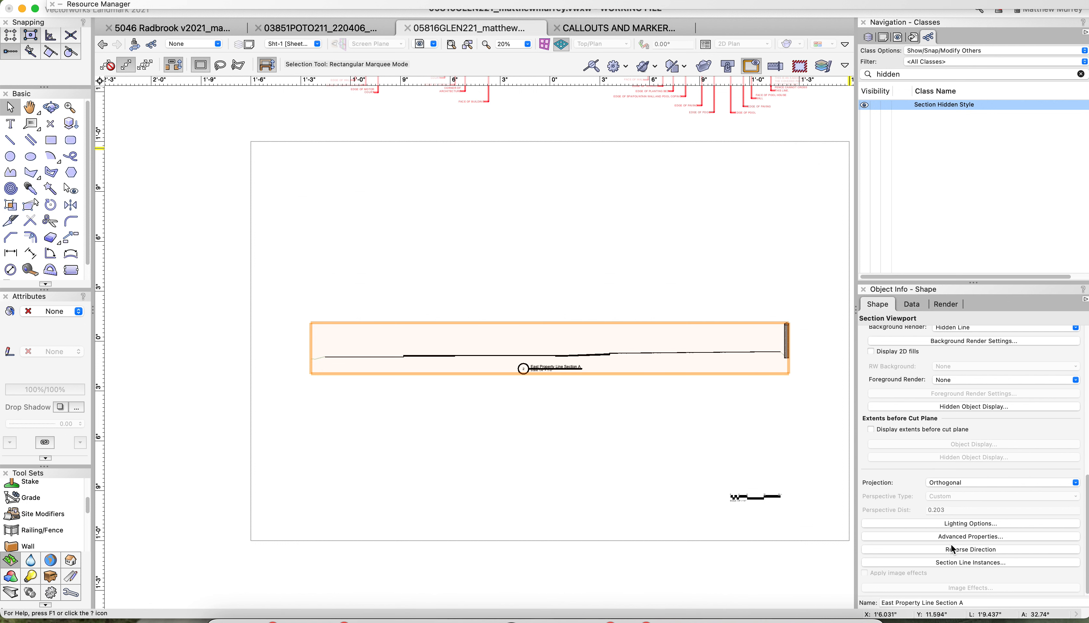
Step: In the section viewport's advanced properties, assign the Section Hidden Style class as line style for objects beyond the cut plane
click(968, 536)
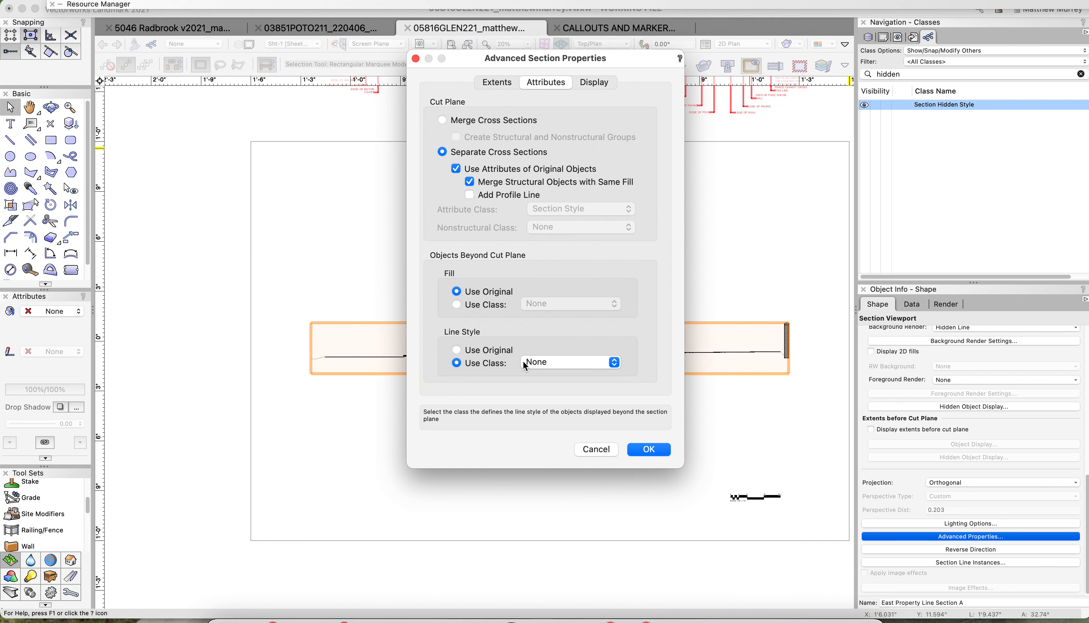
click(526, 364)
text(section)
click(577, 357)
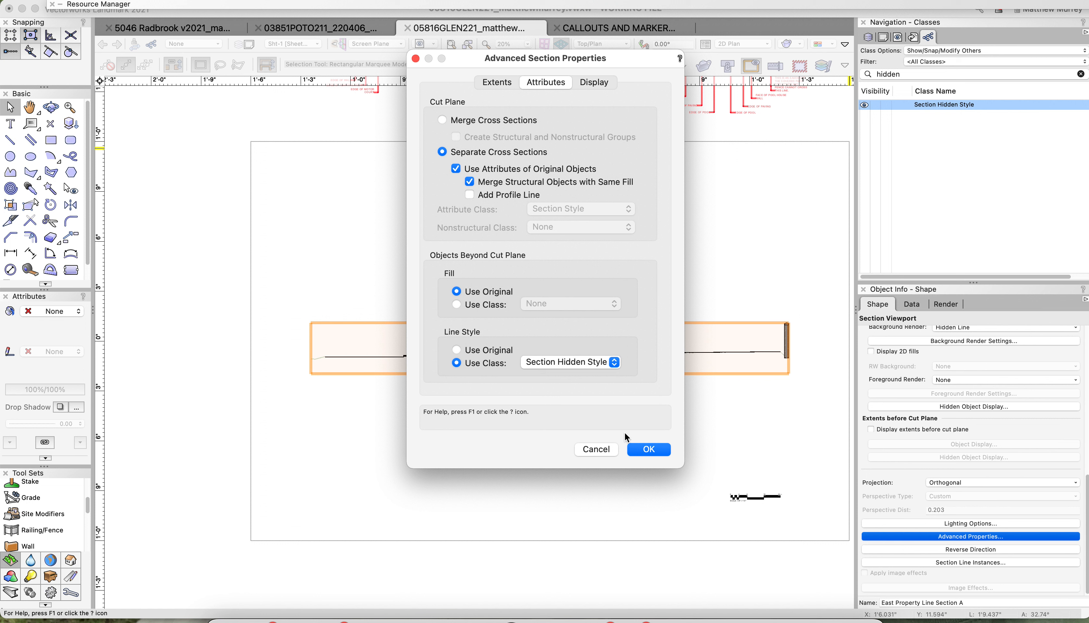
click(649, 449)
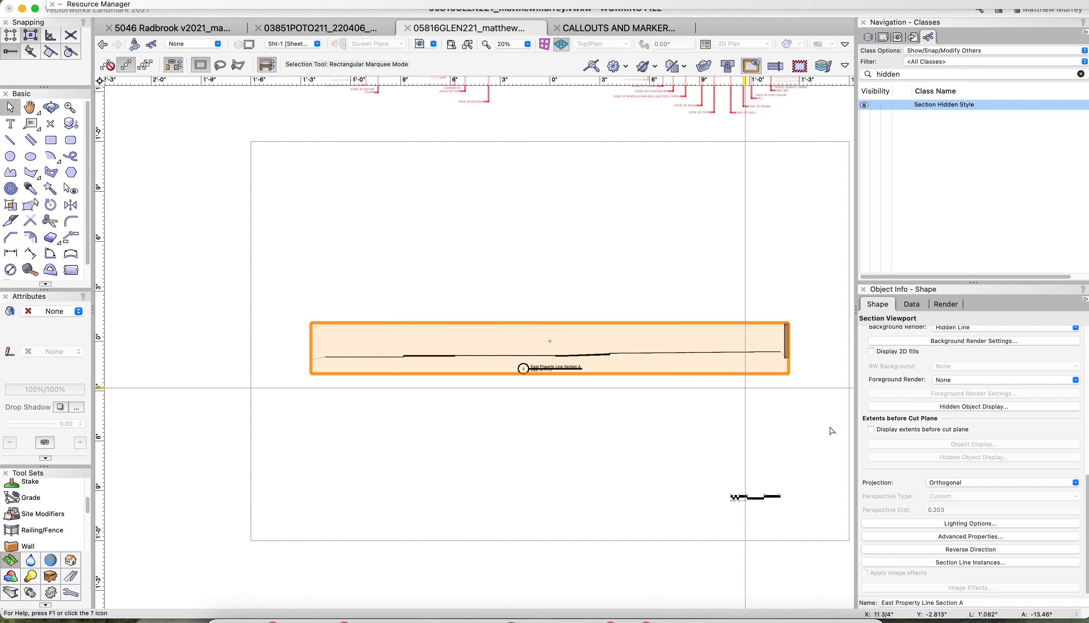
Step: Filter the section viewport's layers by "arch" and check the visibility of the architecture layers
scroll(943, 485, up, 5)
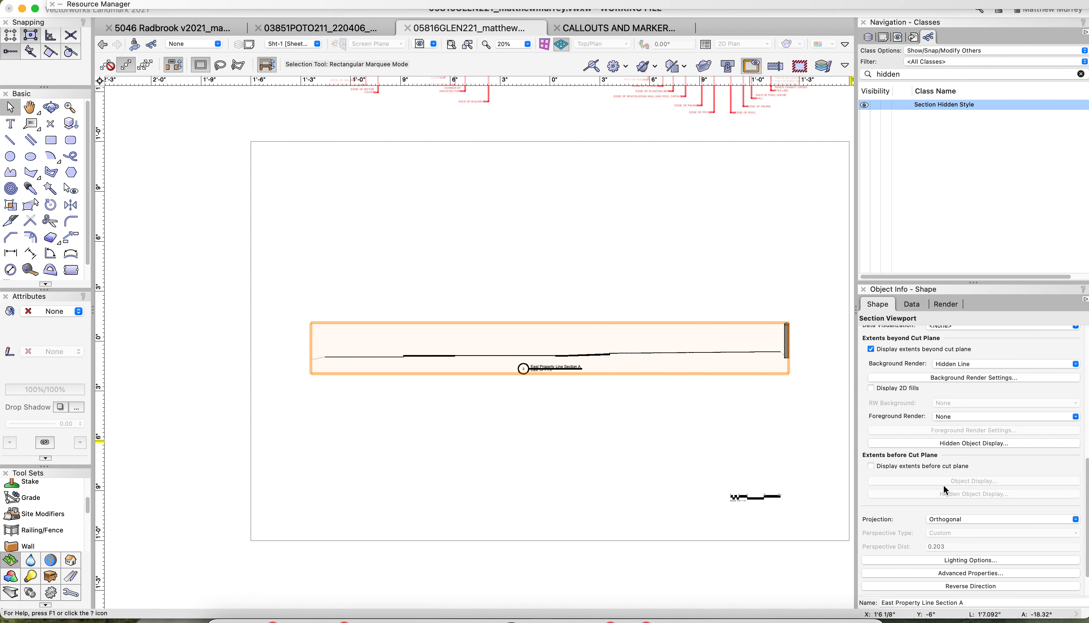
scroll(973, 457, up, 7)
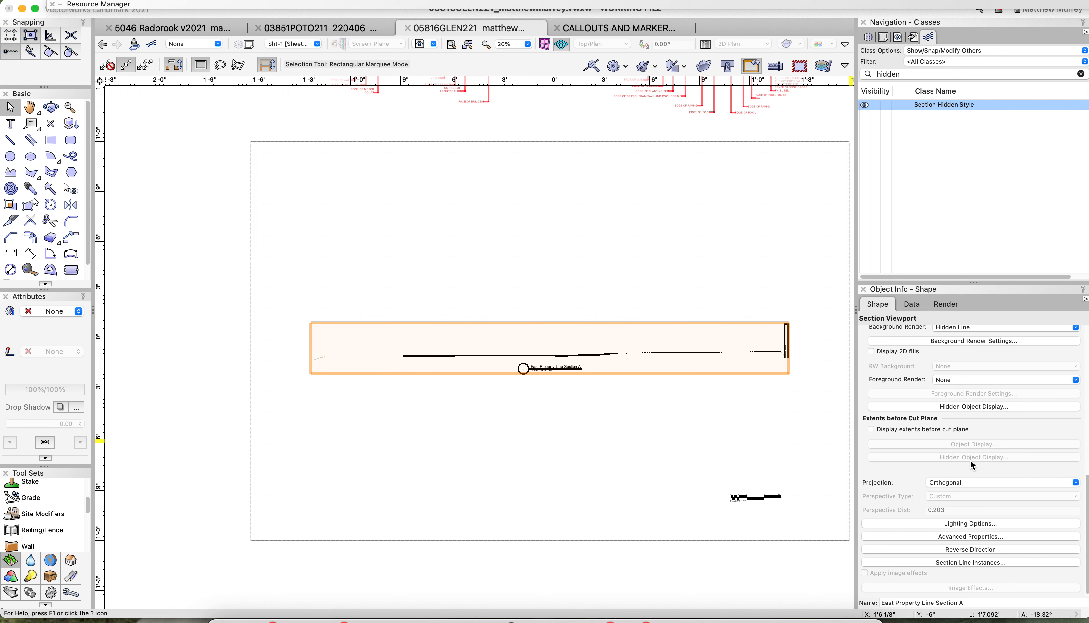
click(955, 370)
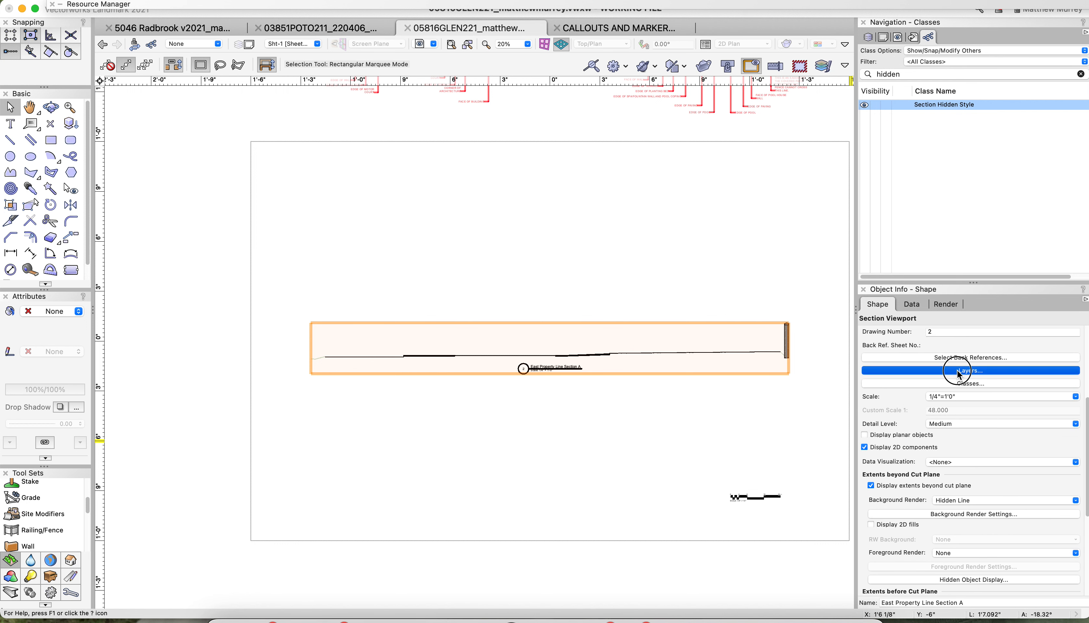
text(arch)
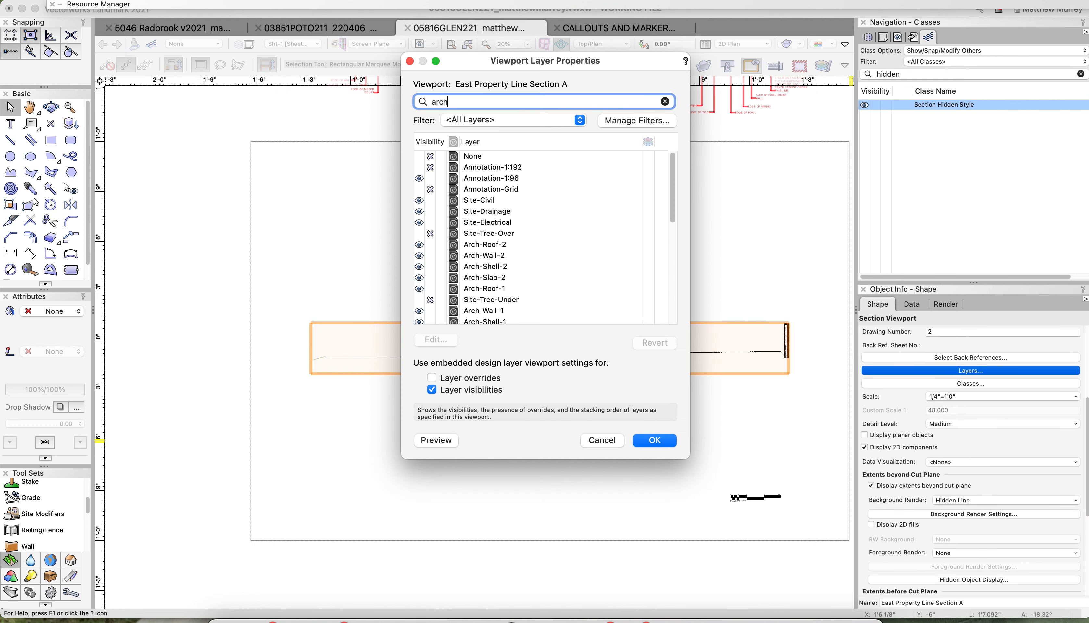
key(Return)
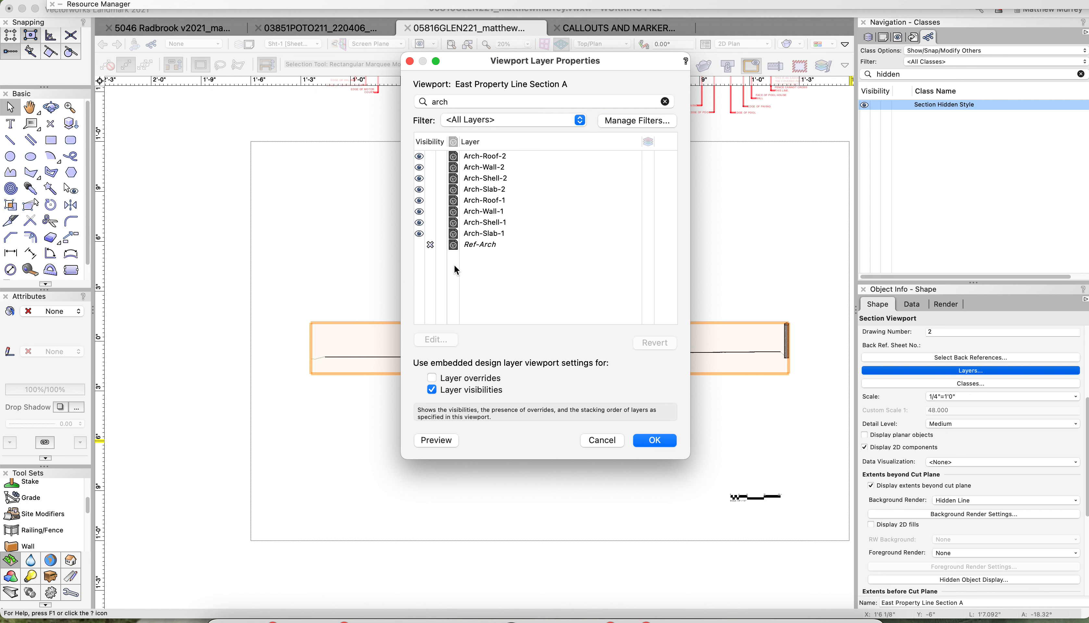
click(640, 440)
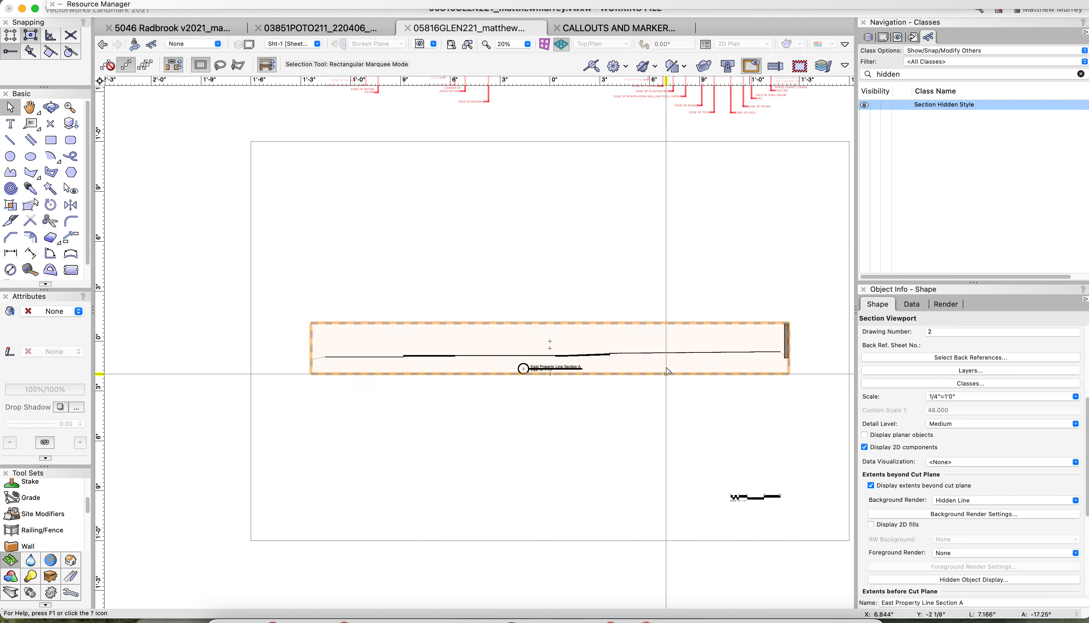
click(632, 247)
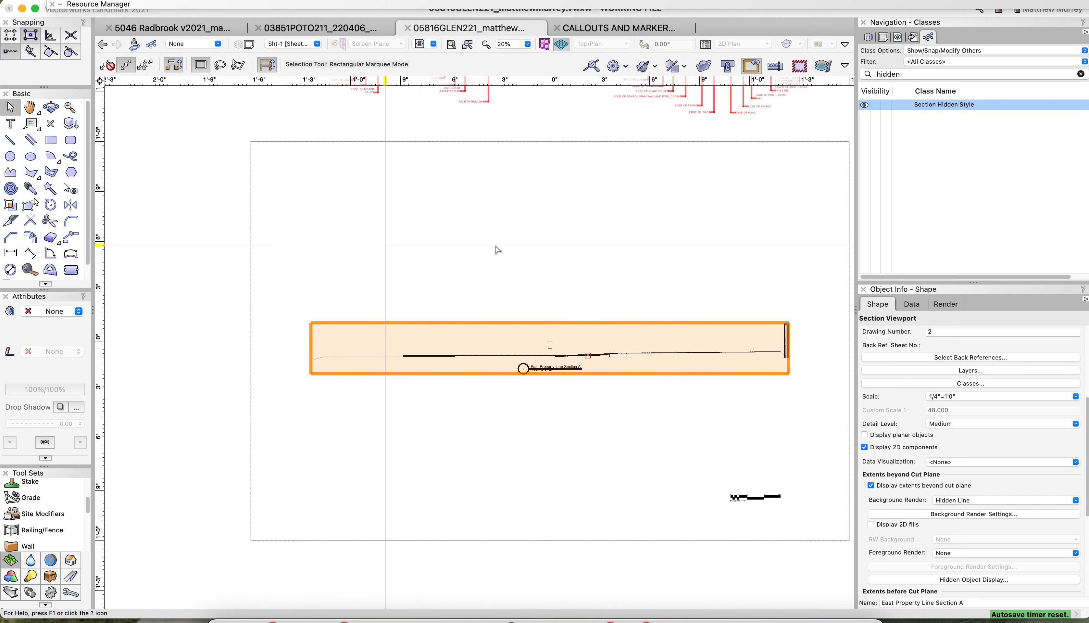
Step: Update the East Property Line Section A viewport and inspect the redrawn section at closer range
scroll(936, 470, up, 4)
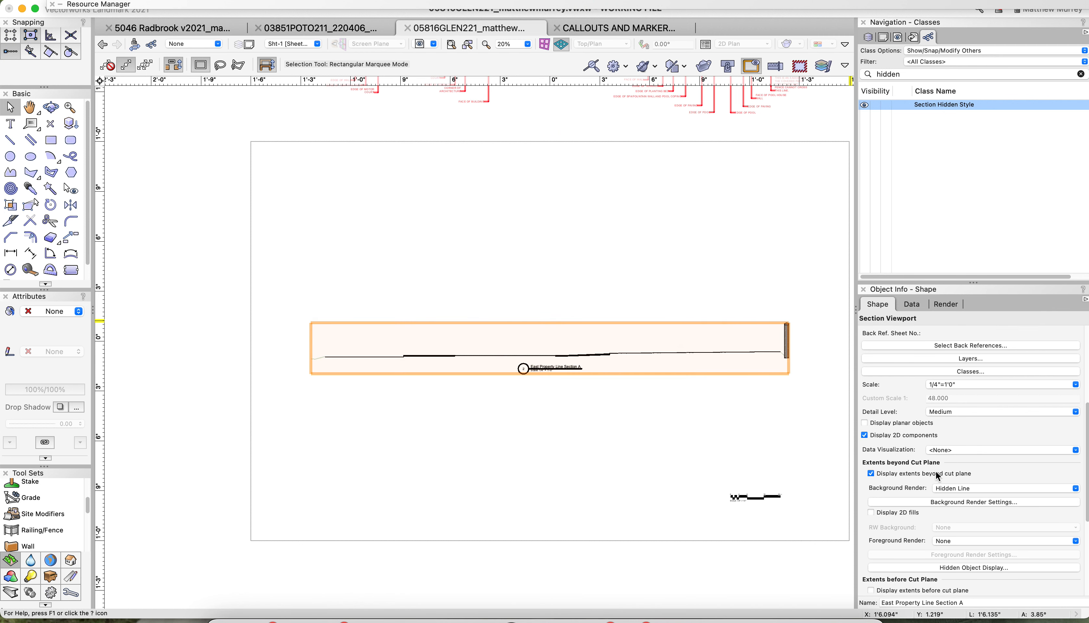
scroll(943, 466, down, 1)
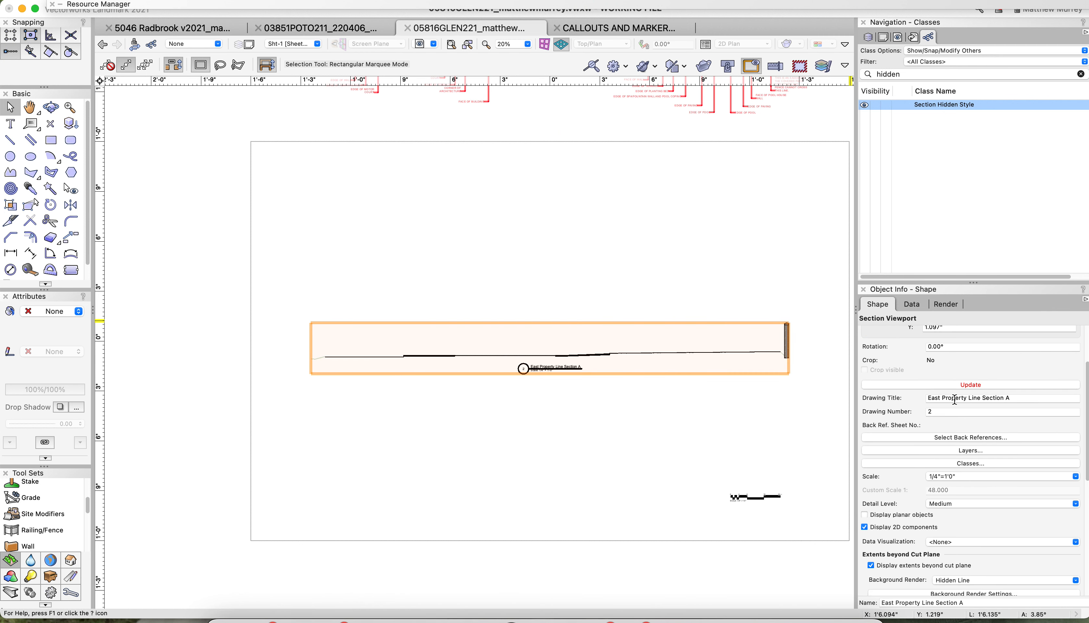
click(956, 385)
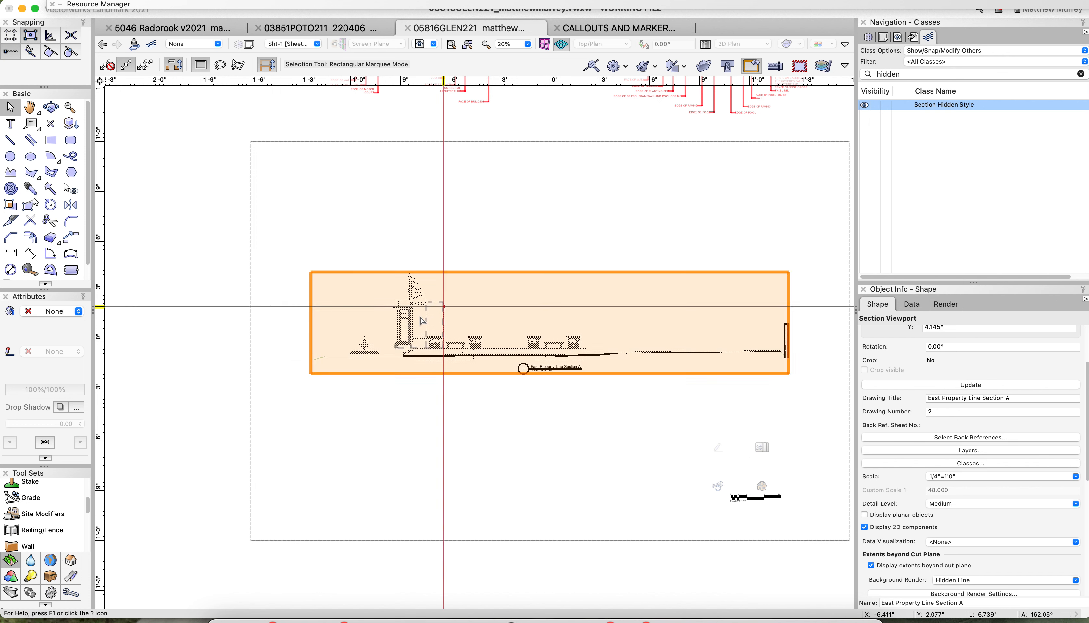
scroll(437, 353, up, 3)
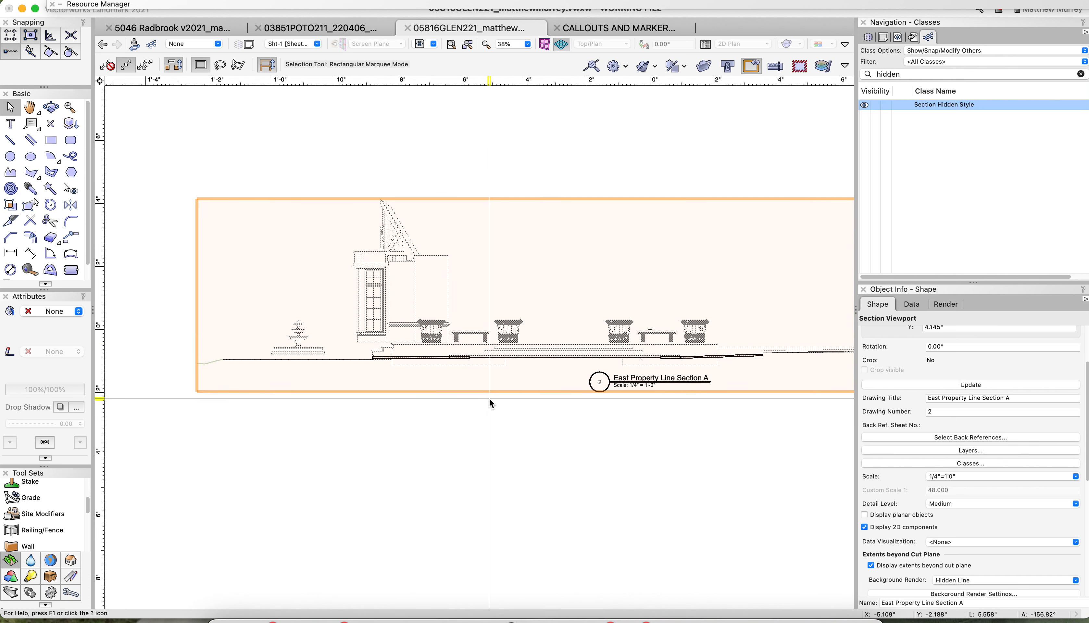
scroll(493, 399, up, 2)
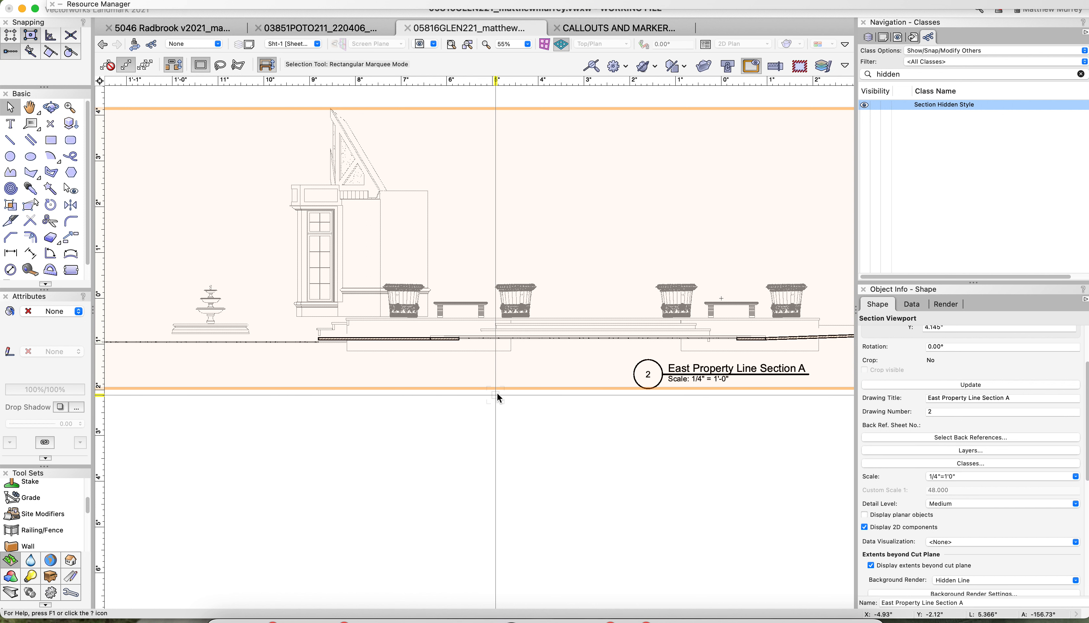
scroll(428, 335, down, 1)
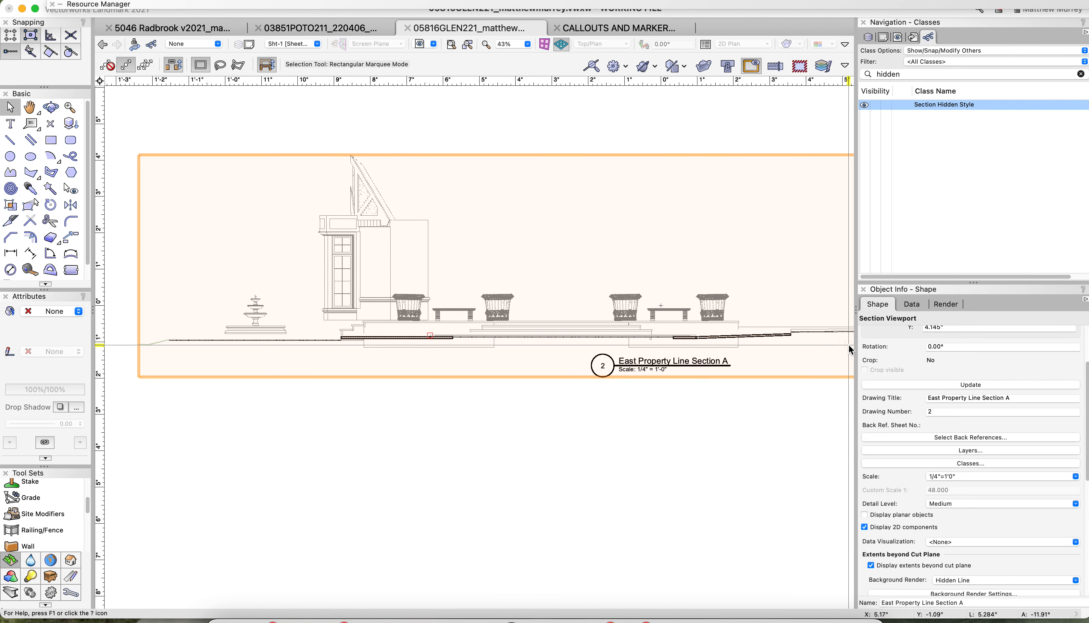
Step: Set the section viewport's finite depth beyond the cut plane to 40'
scroll(948, 505, down, 5)
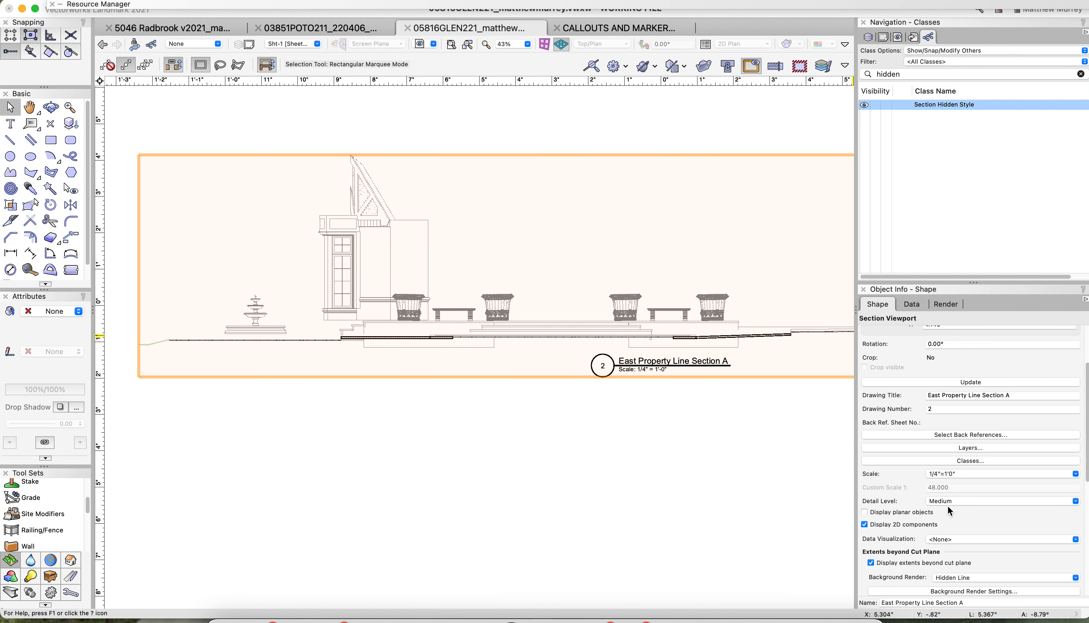
scroll(973, 568, down, 3)
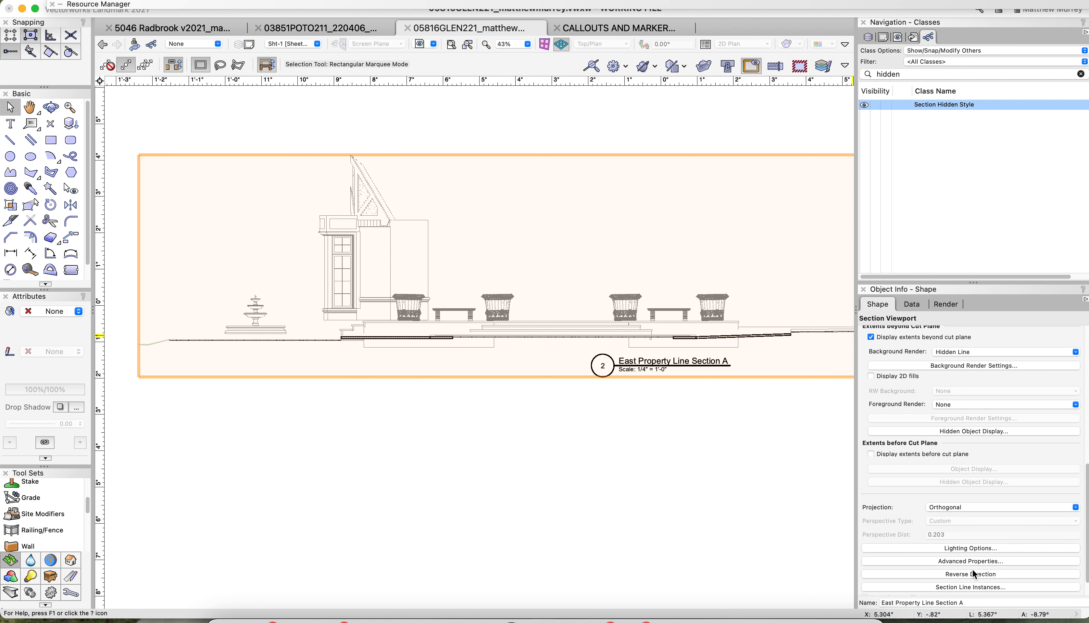
click(960, 548)
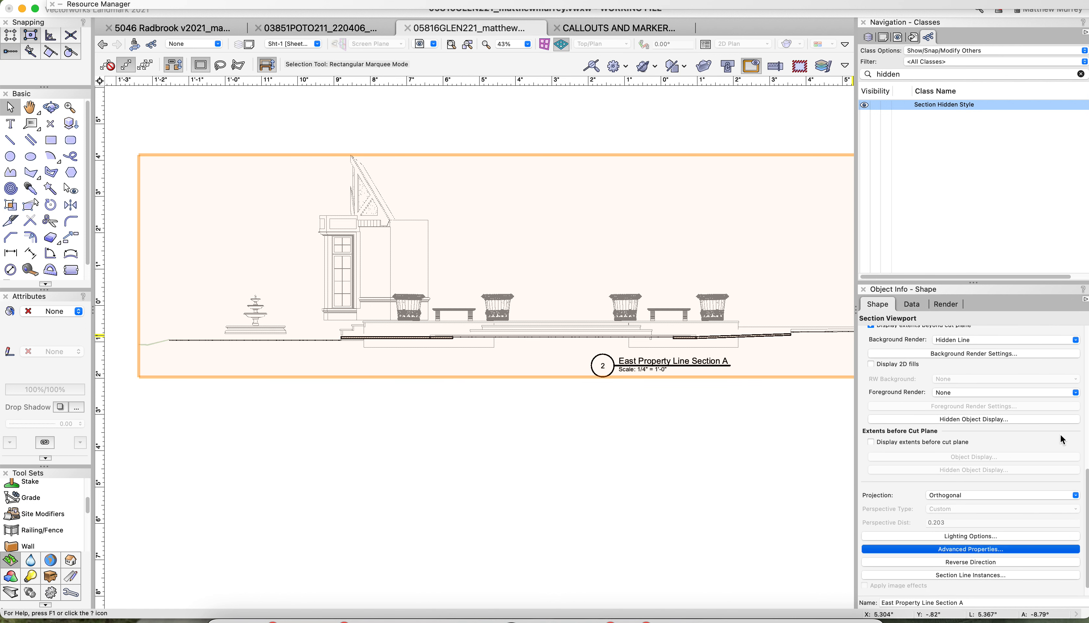
click(506, 85)
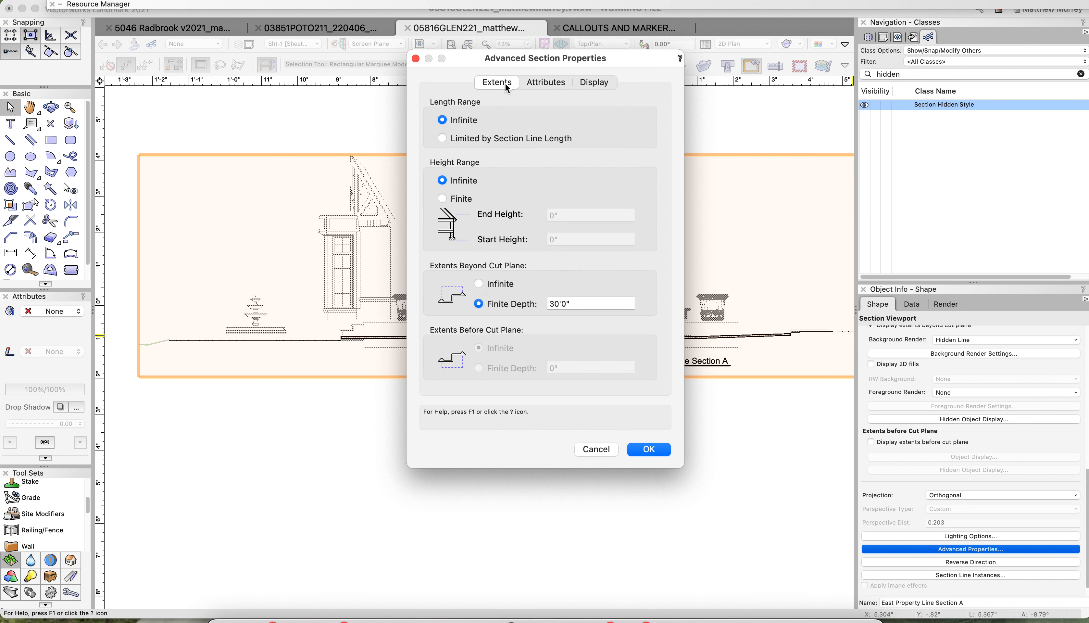
click(574, 304)
text(40')
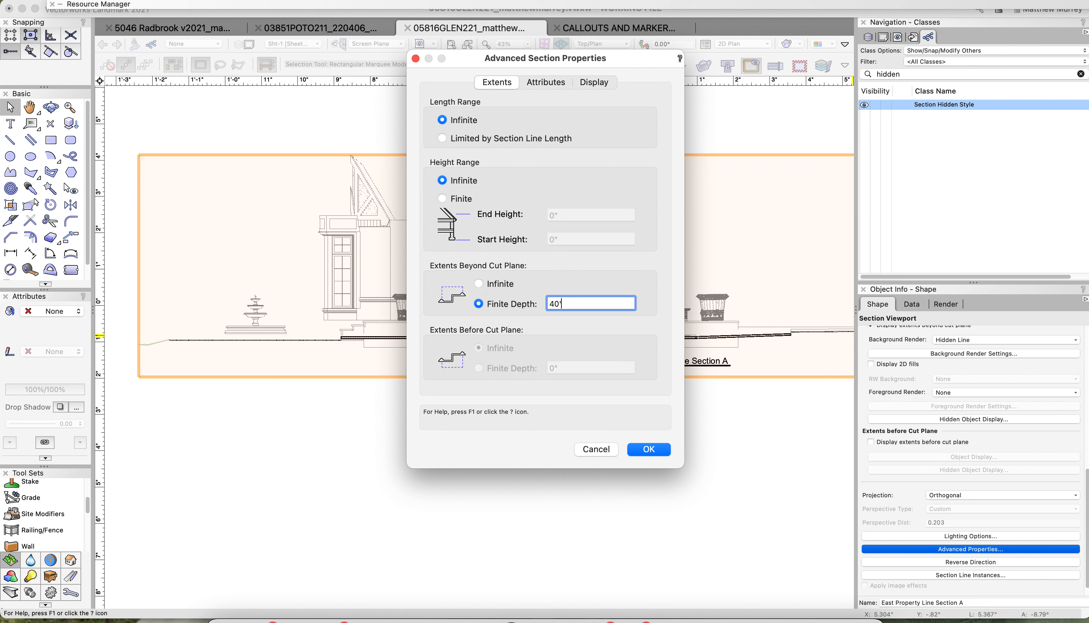
click(641, 451)
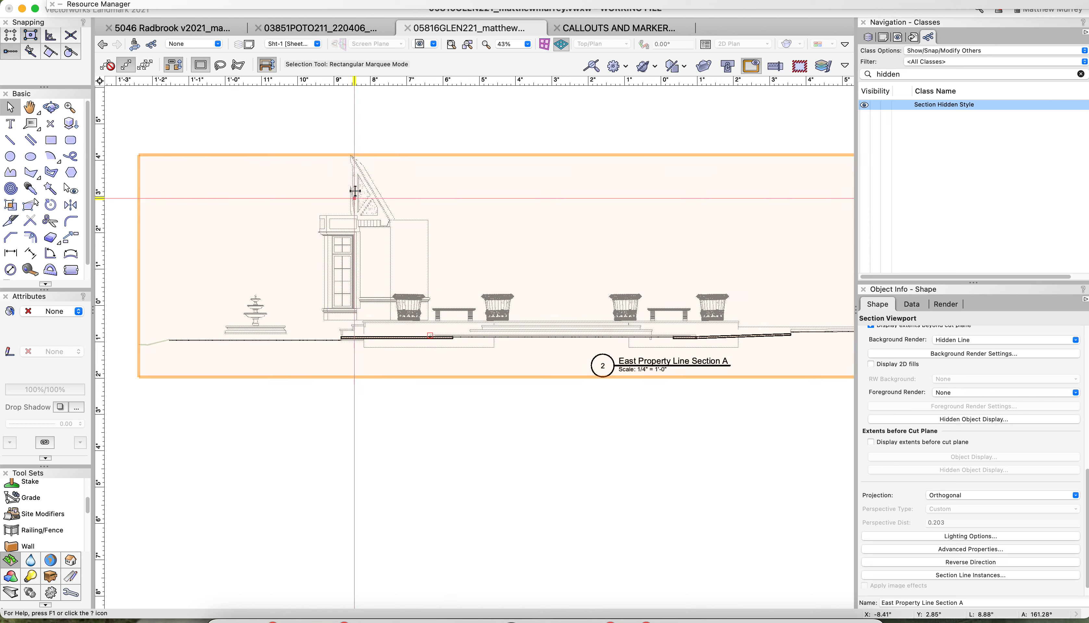
scroll(385, 231, up, 3)
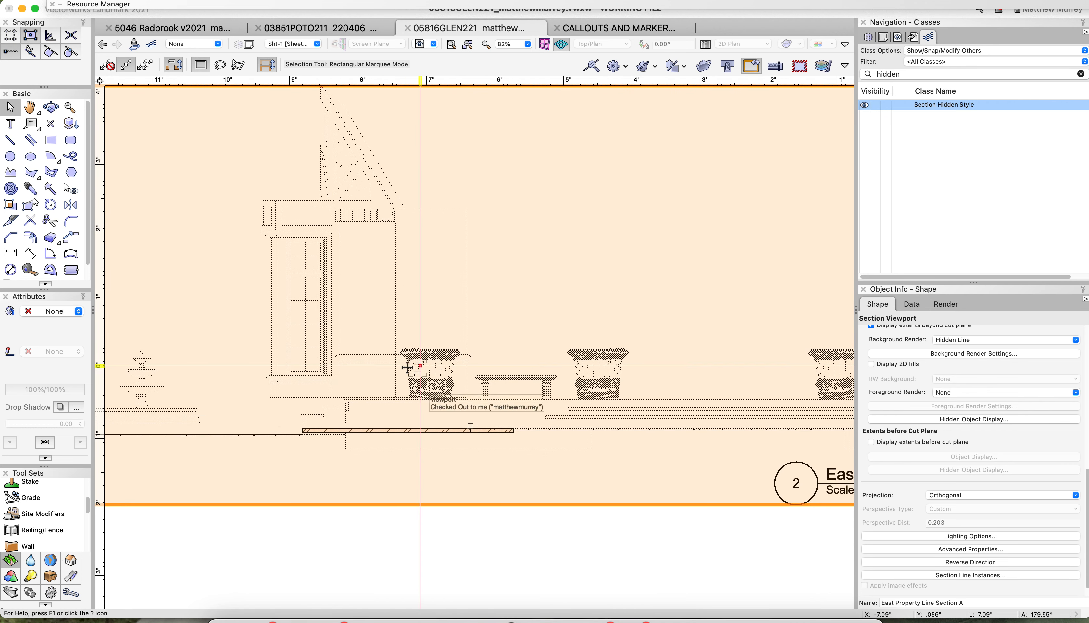
scroll(406, 363, down, 4)
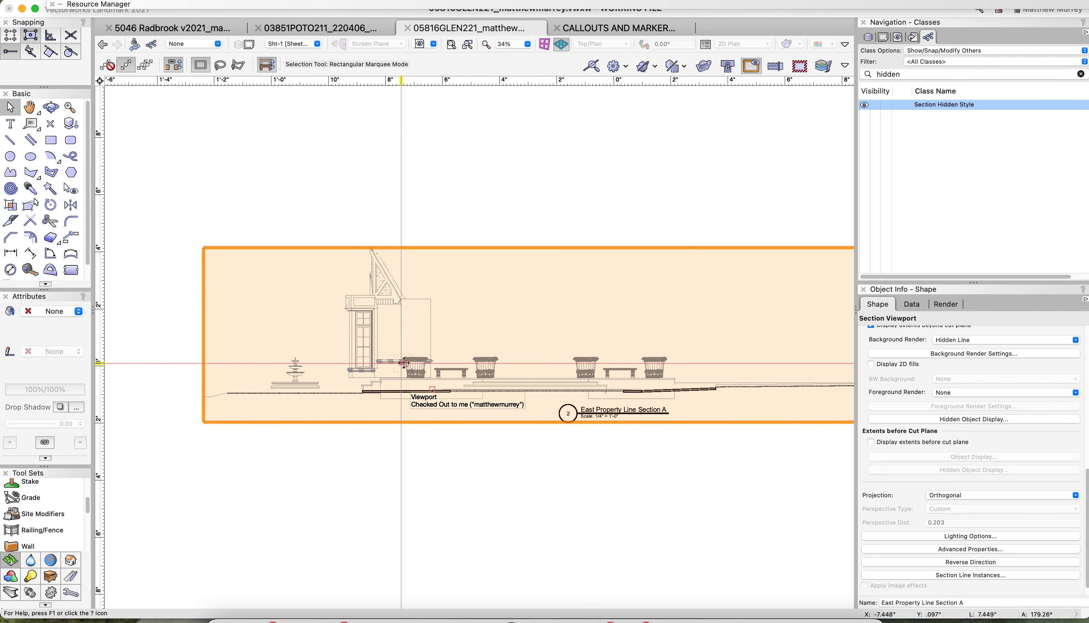
scroll(403, 366, down, 2)
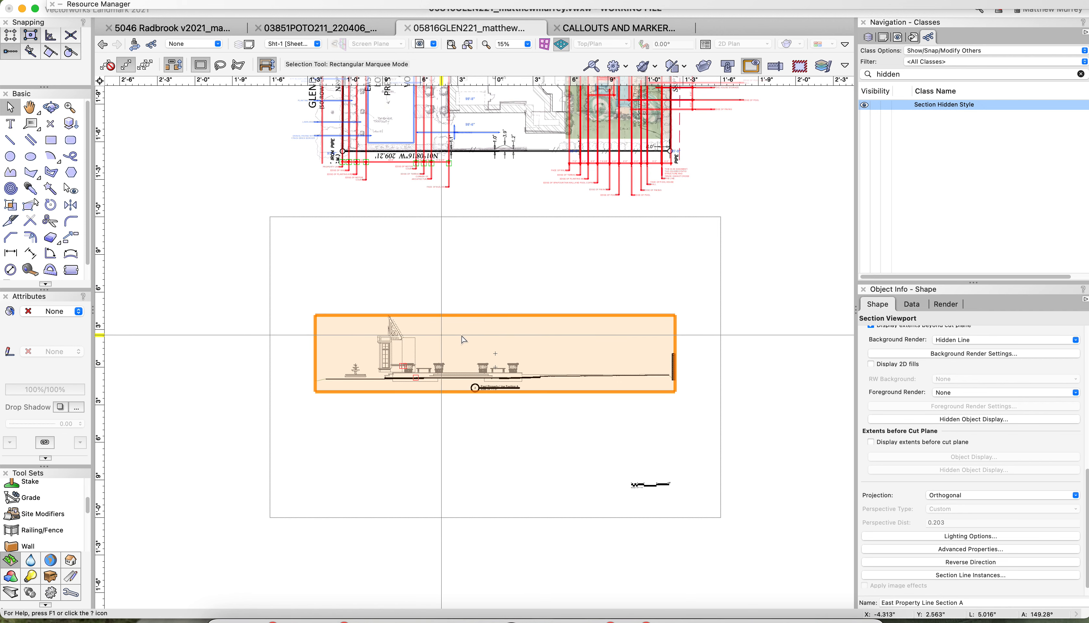
scroll(574, 420, up, 1)
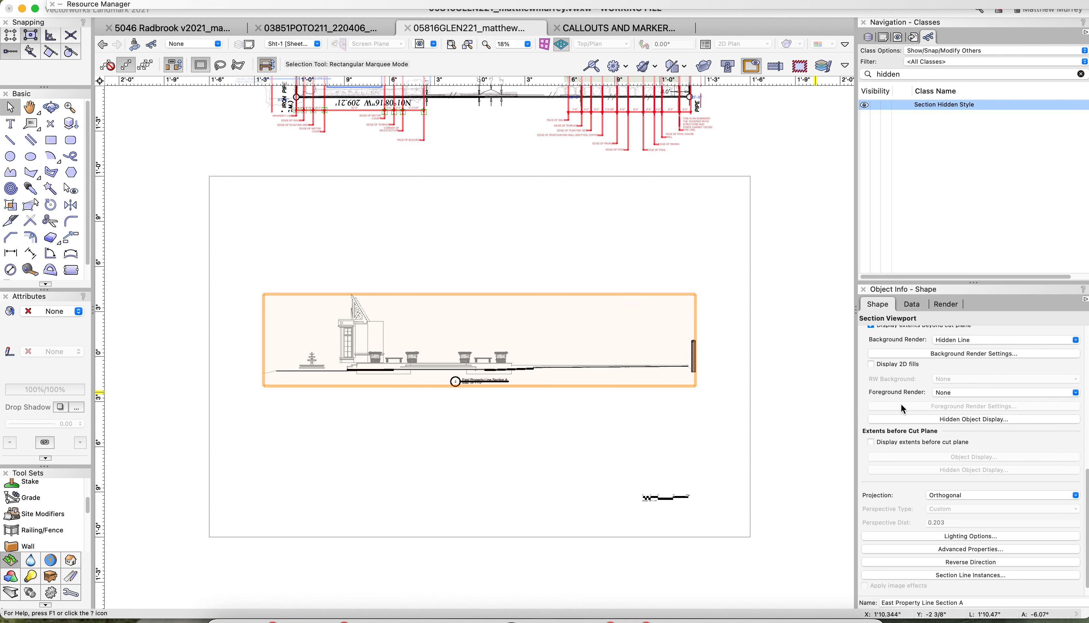
Step: Enable a section line instance for East Property Line Section A in the SITE PLAN viewport
scroll(968, 517, down, 2)
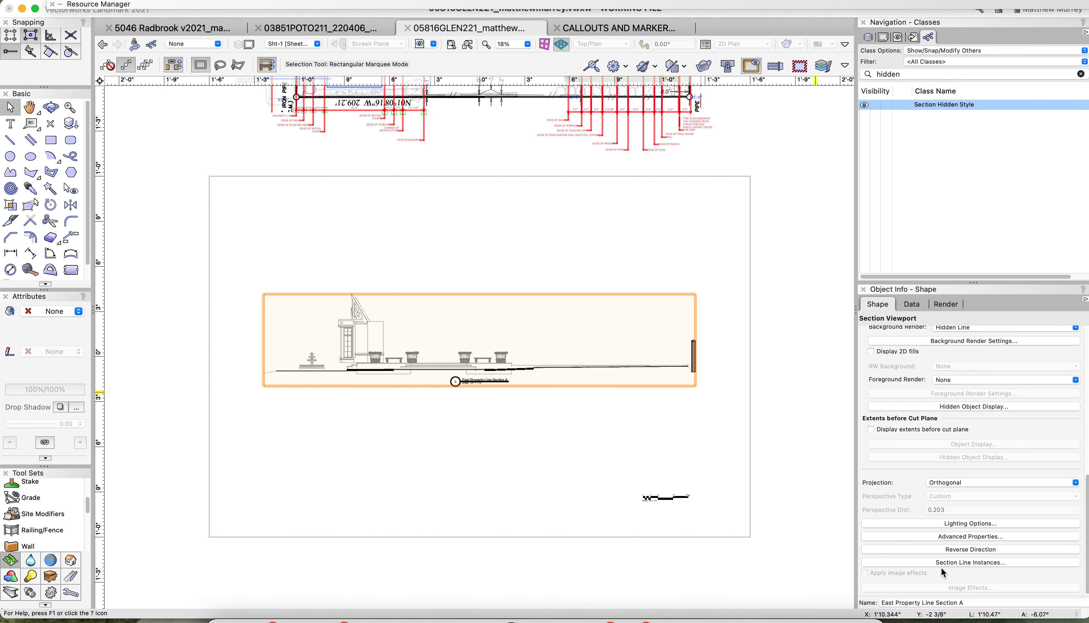
click(958, 562)
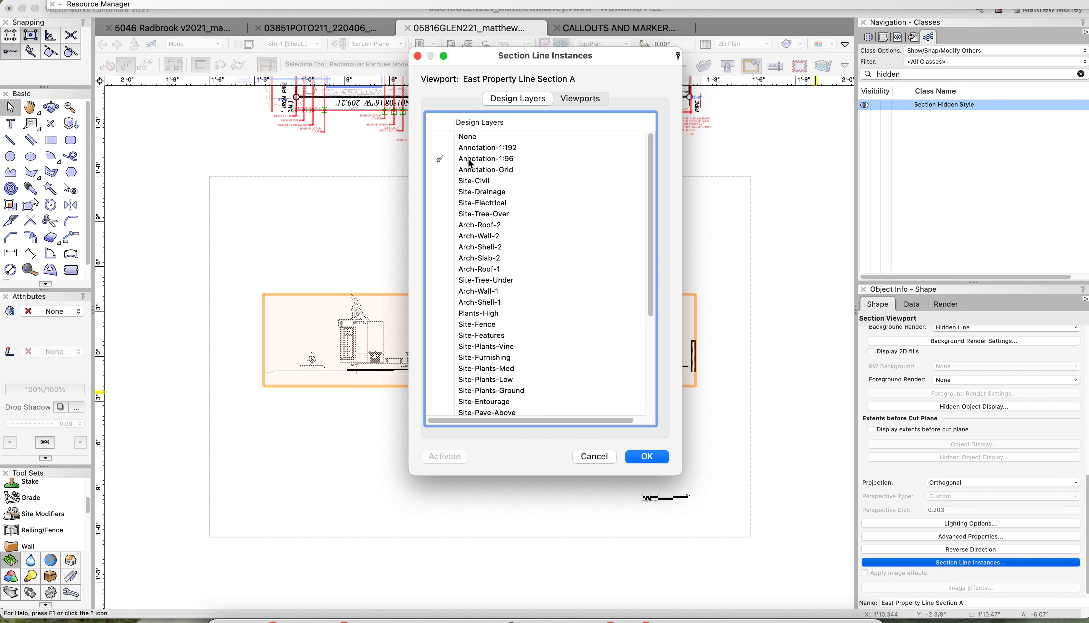
click(575, 99)
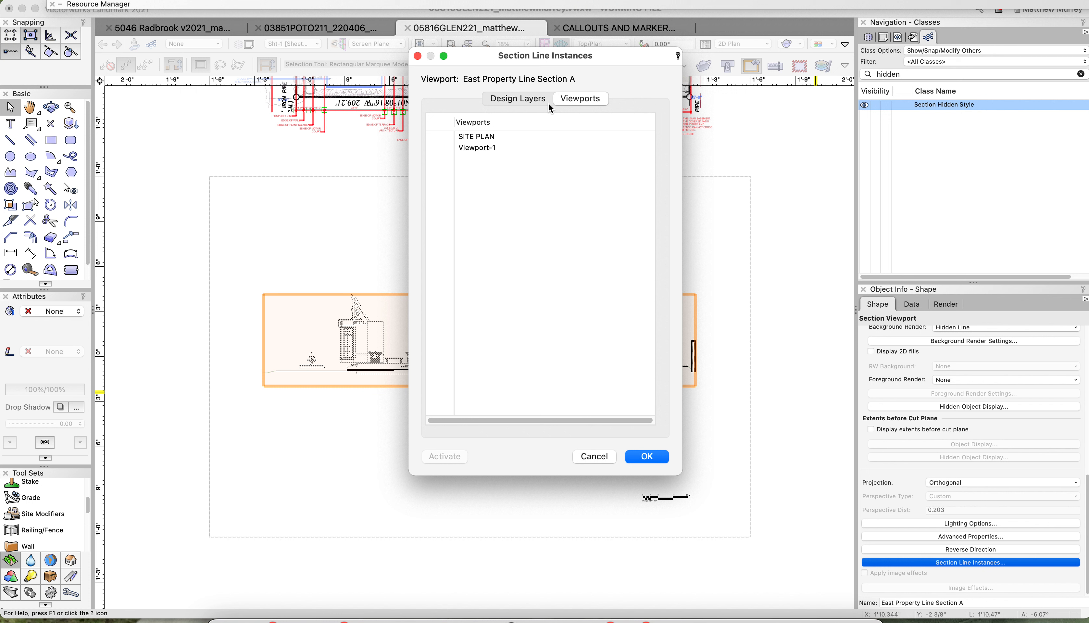
click(486, 137)
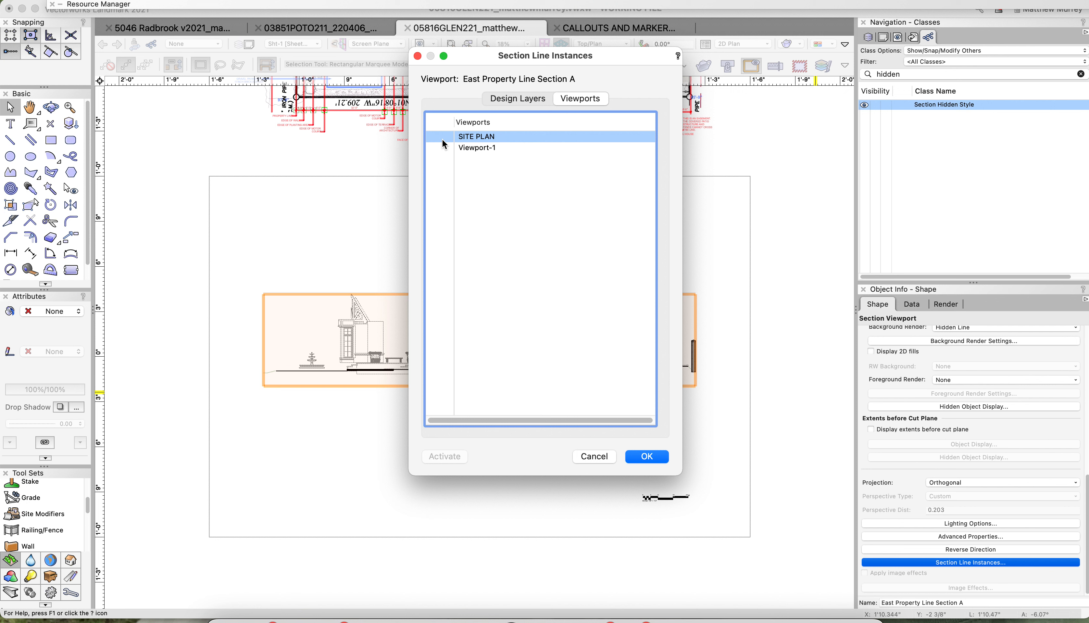
click(511, 105)
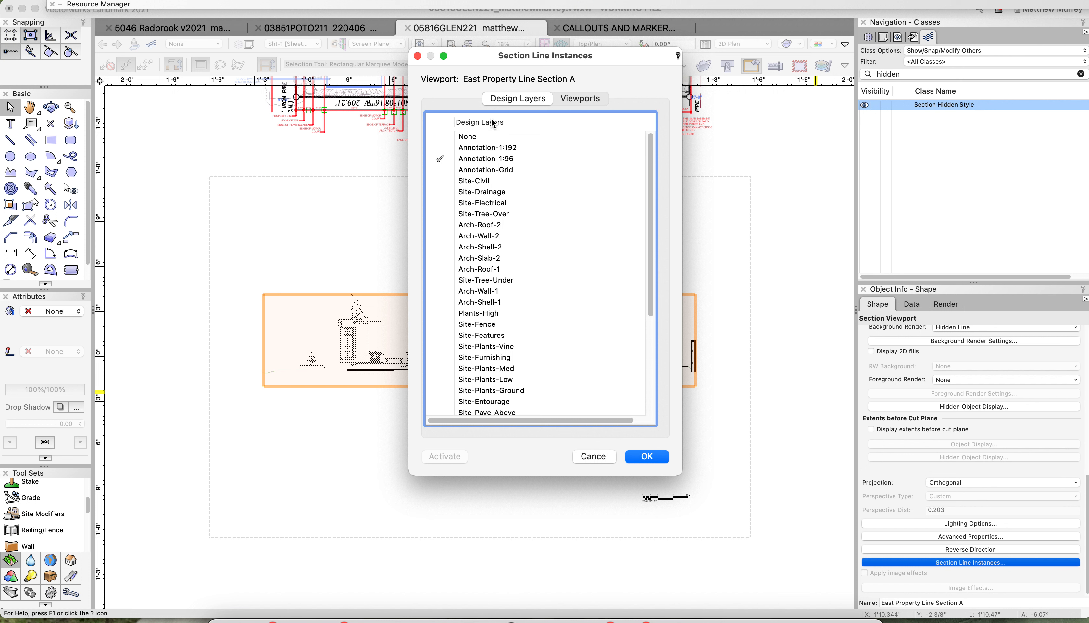
click(579, 103)
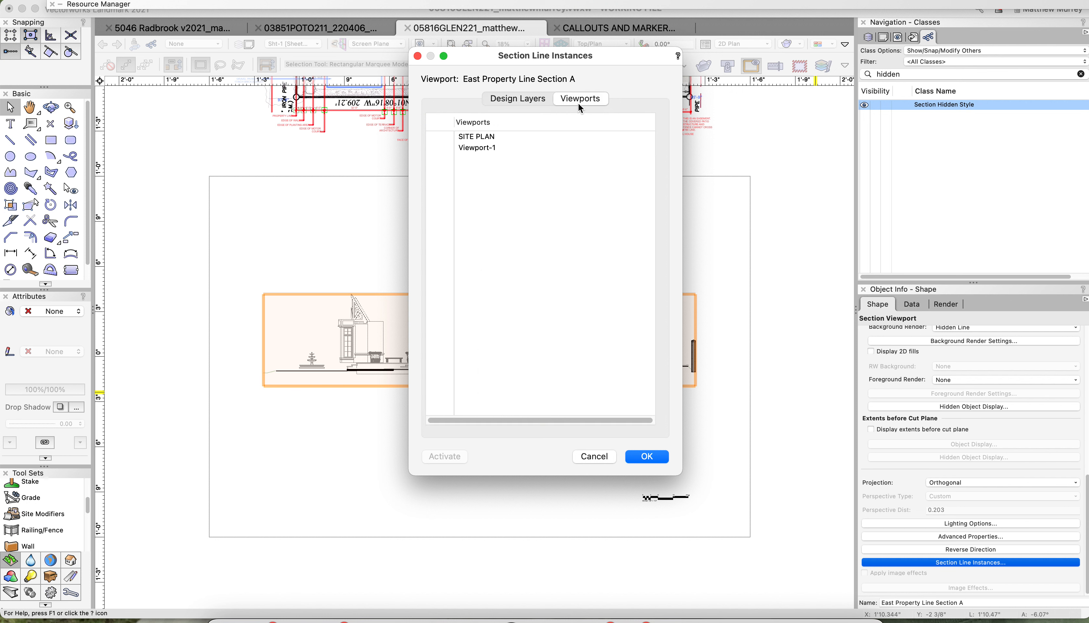
click(450, 136)
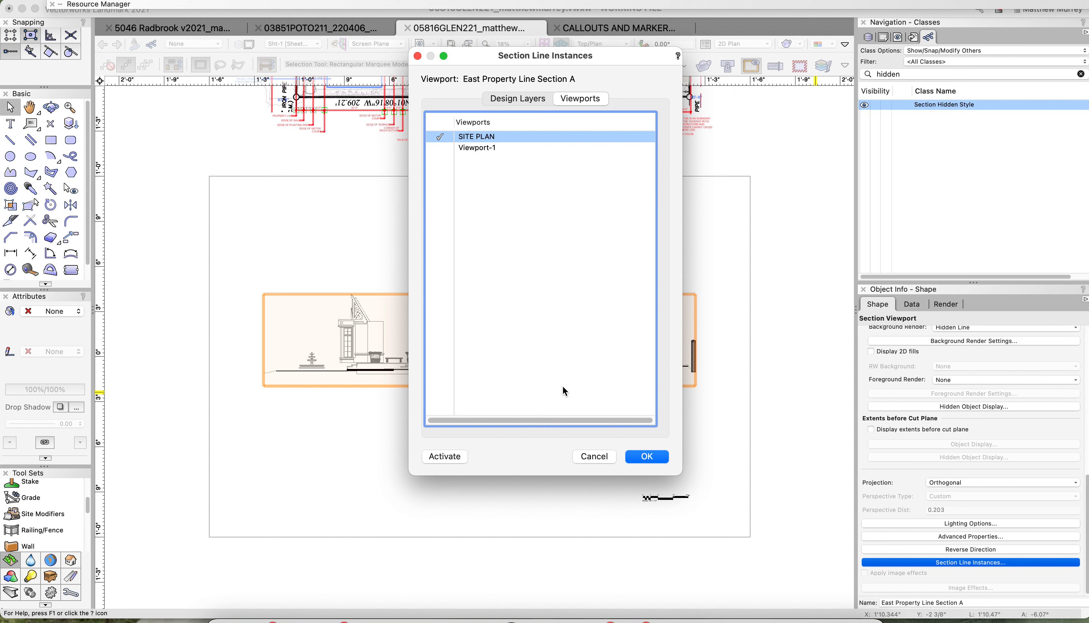
click(636, 457)
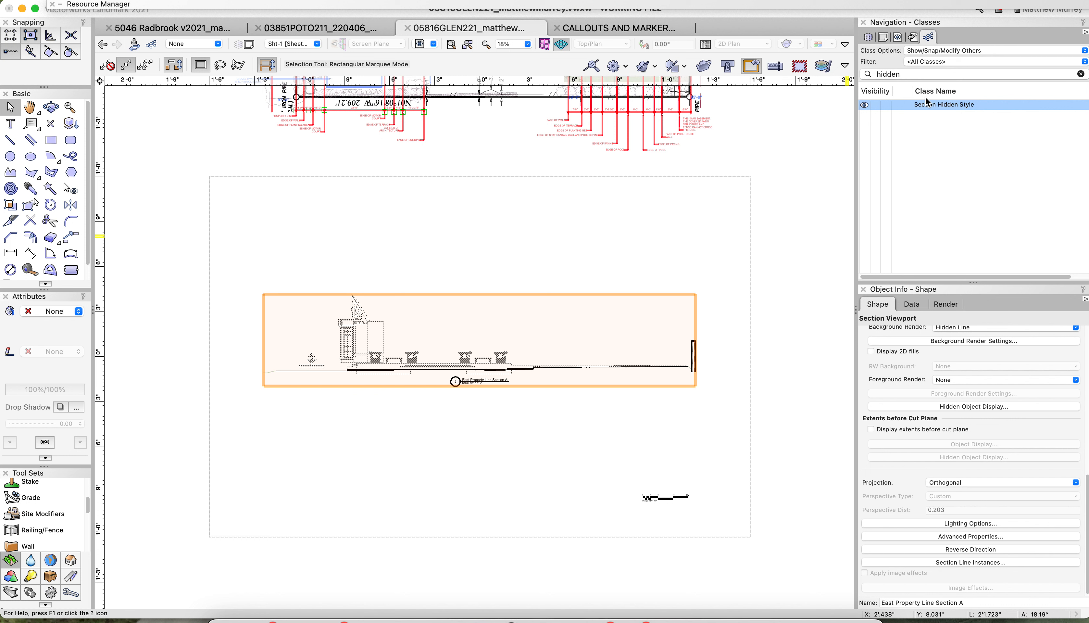
Step: Activate the Site Plan sheet L201 and check the SITE PLAN viewport's visibility for the Annotation-1:96 layer
click(884, 37)
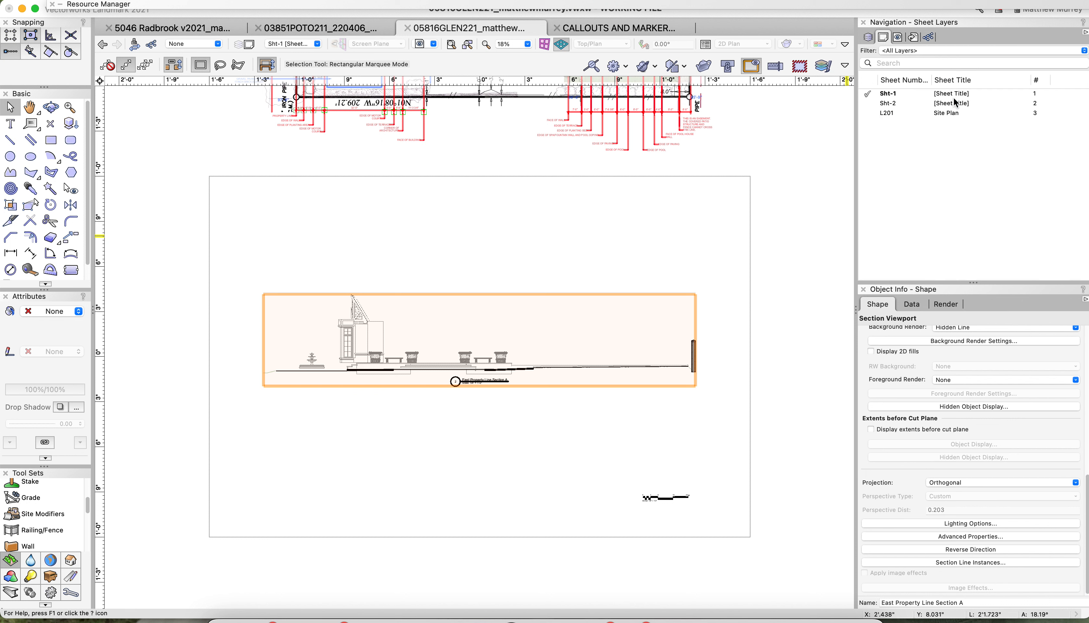
click(932, 111)
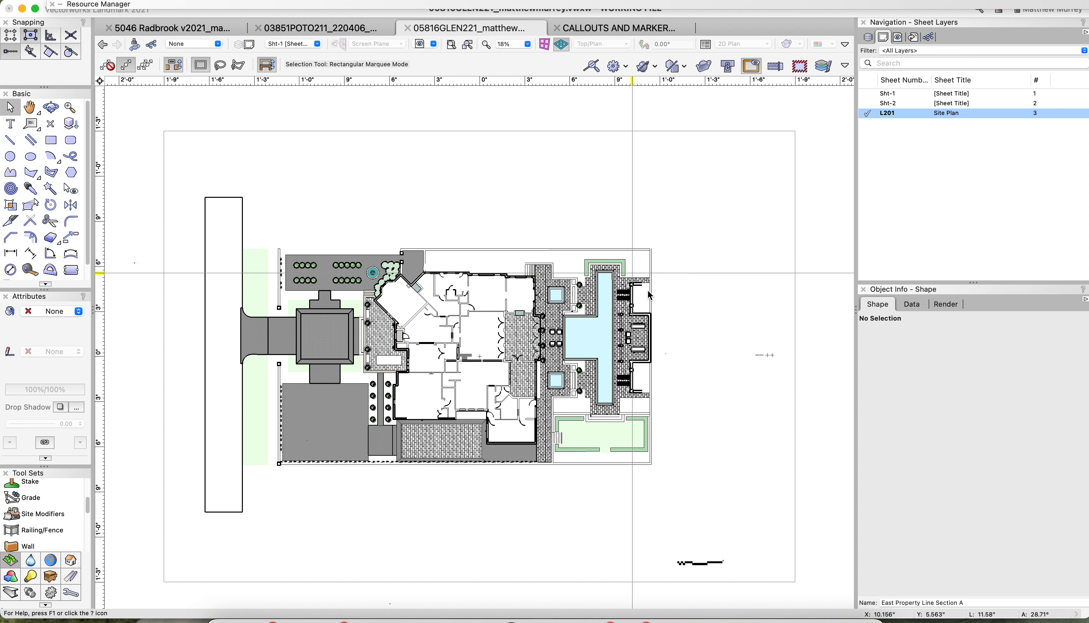
click(683, 316)
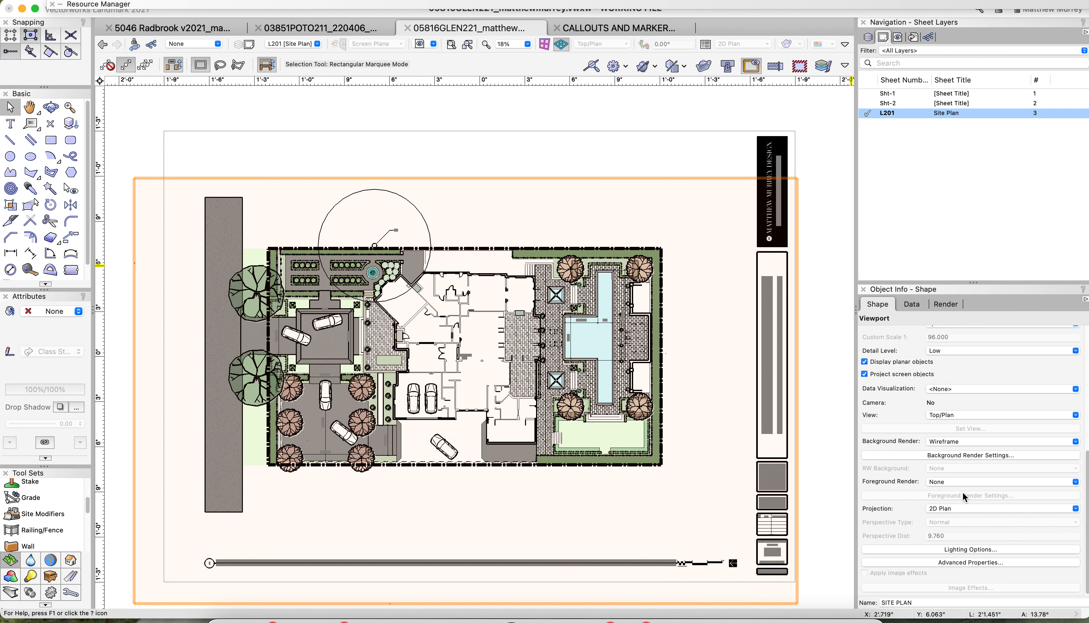
scroll(963, 491, up, 3)
click(963, 362)
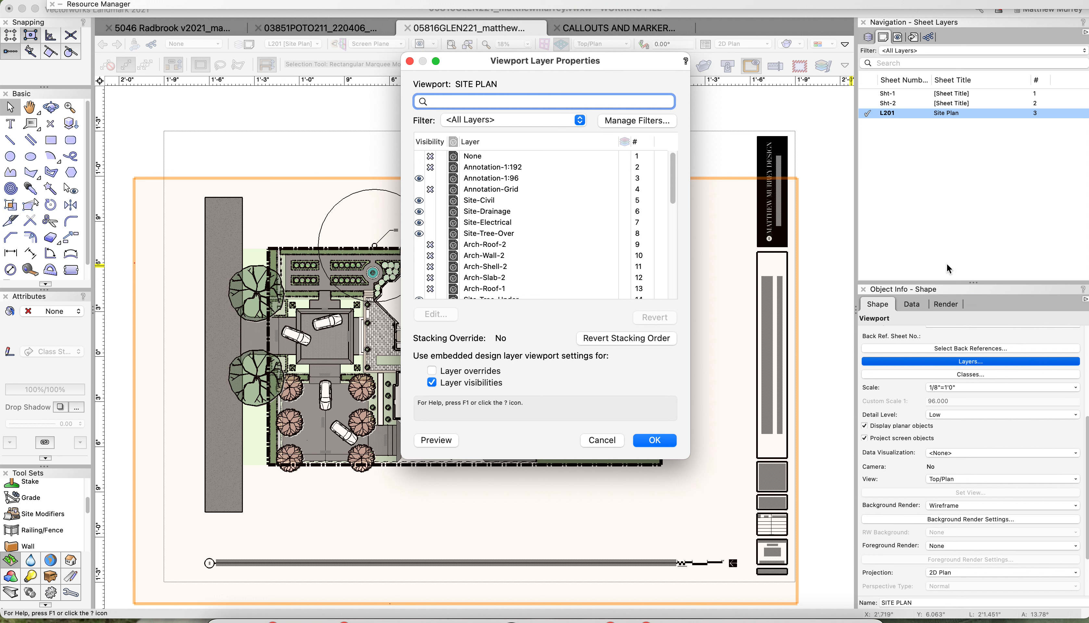
click(500, 176)
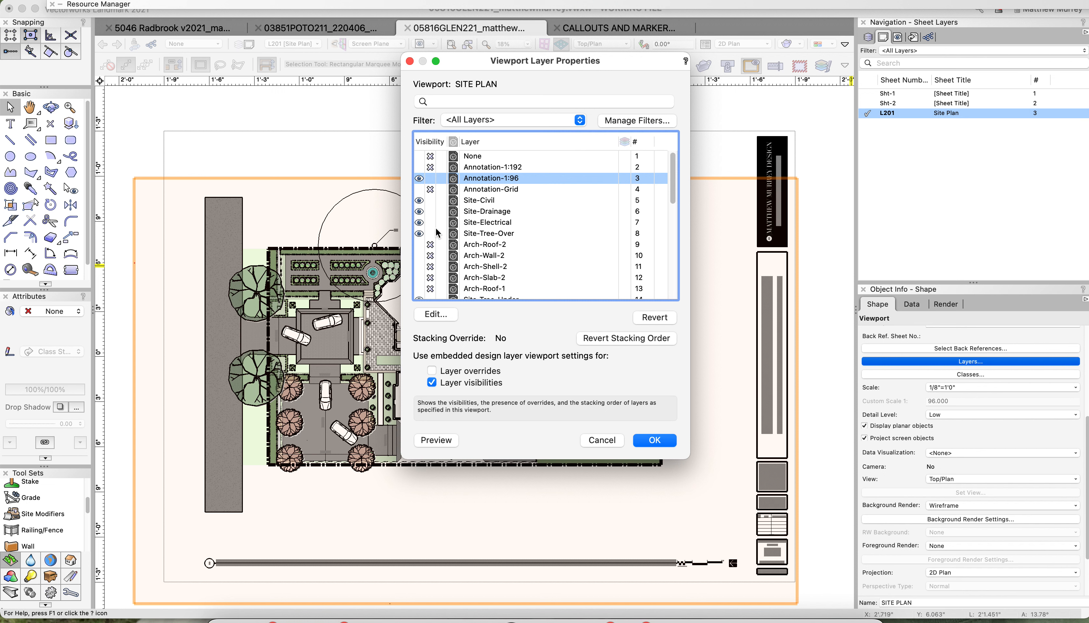
click(597, 440)
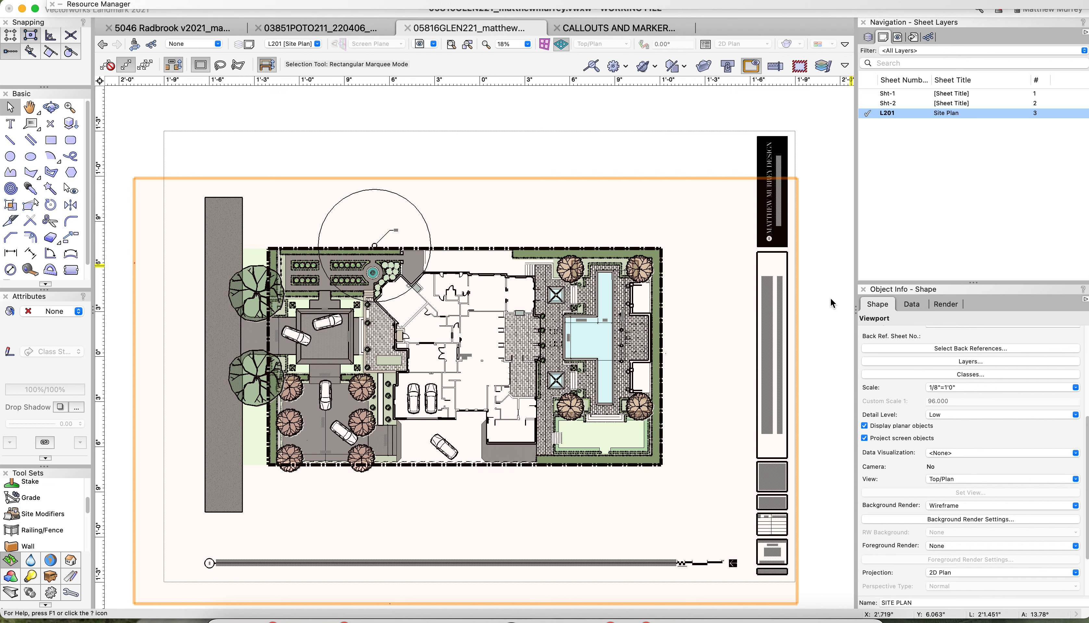
Step: Make all "marker" classes visible in the SITE PLAN viewport, check the viewport out, and inspect the section markers along the property line
click(942, 375)
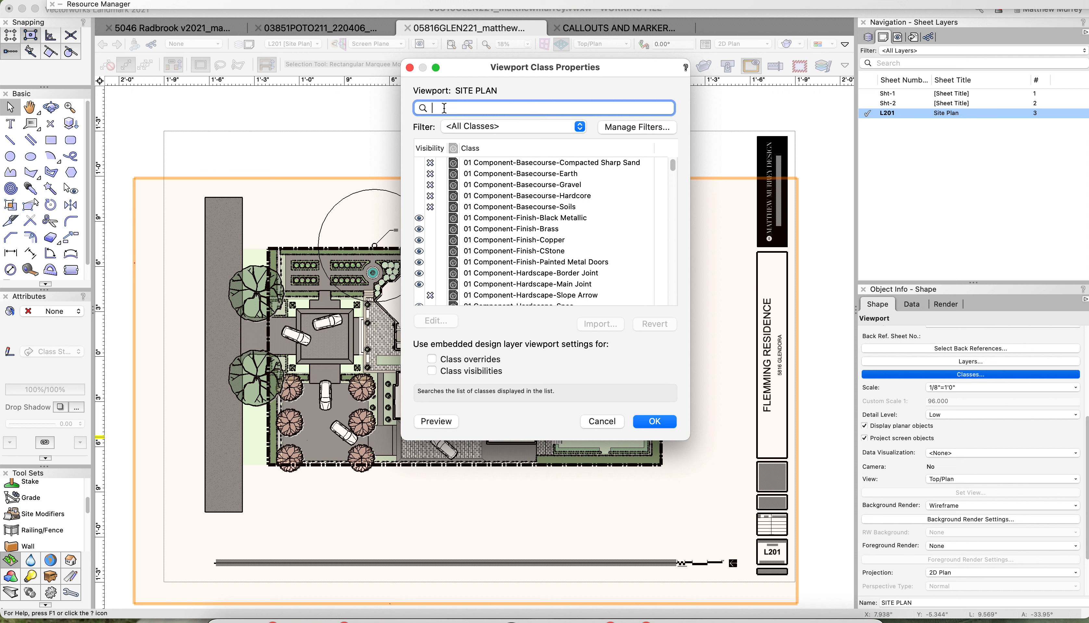
text(marker)
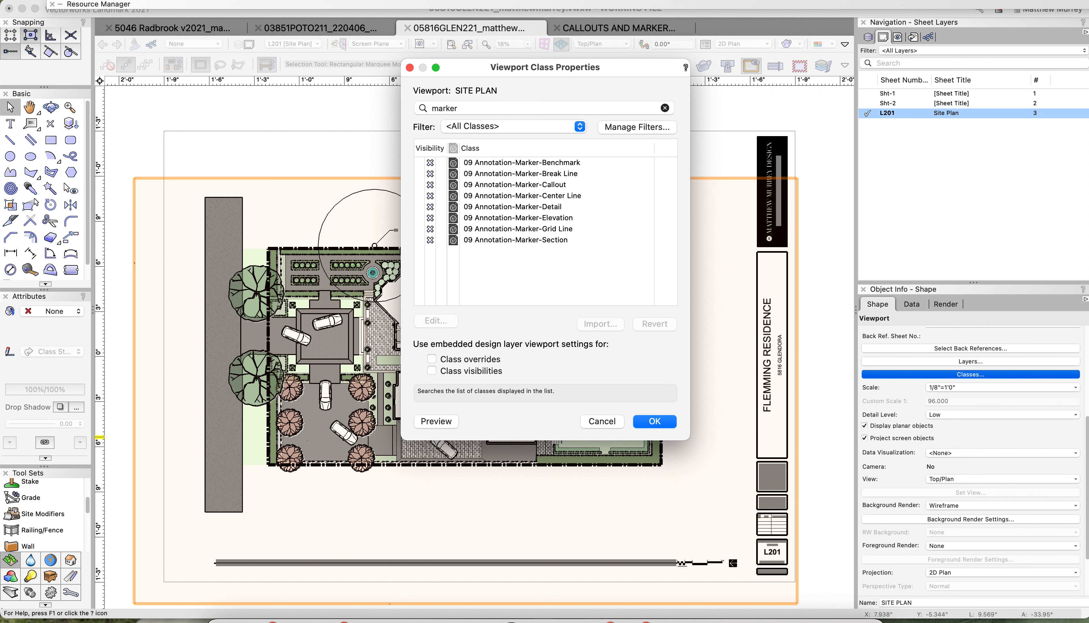
alt+click(421, 174)
click(642, 419)
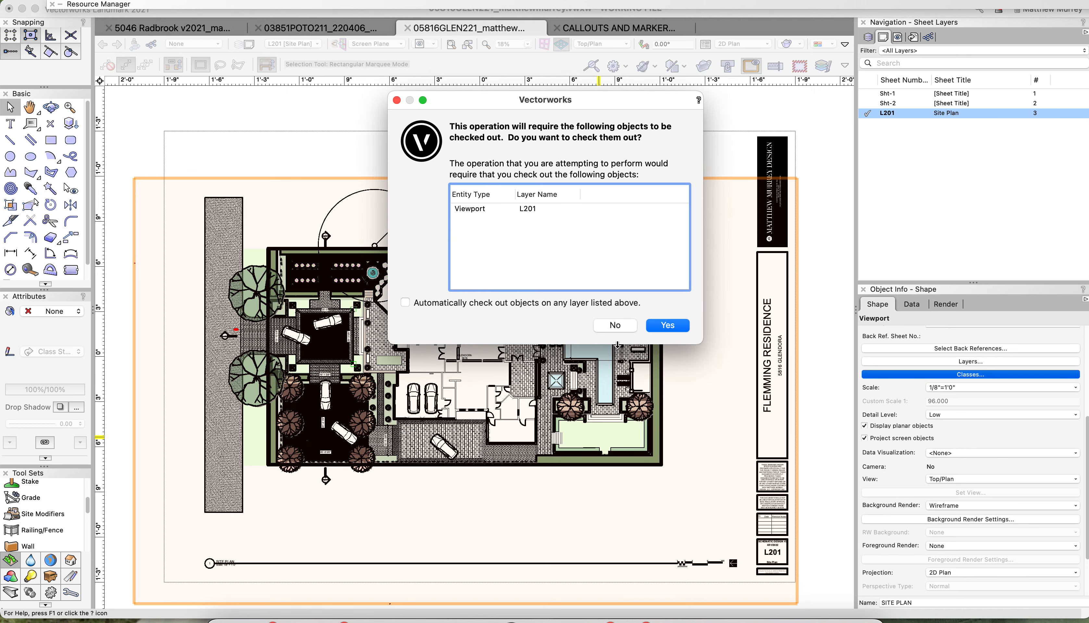
click(675, 326)
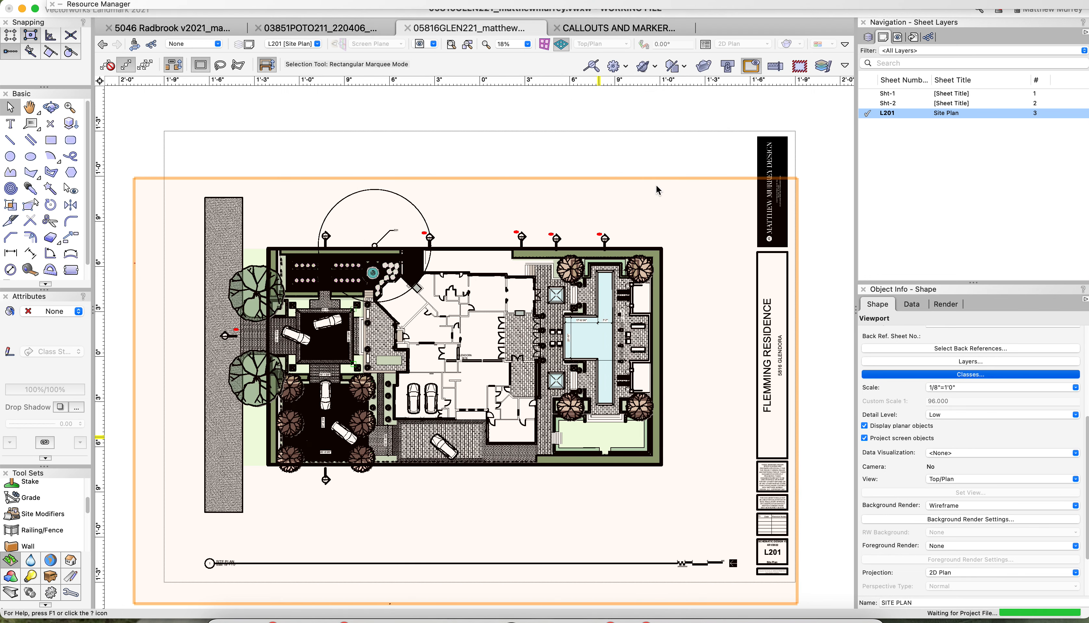
click(685, 194)
scroll(363, 401, up, 1)
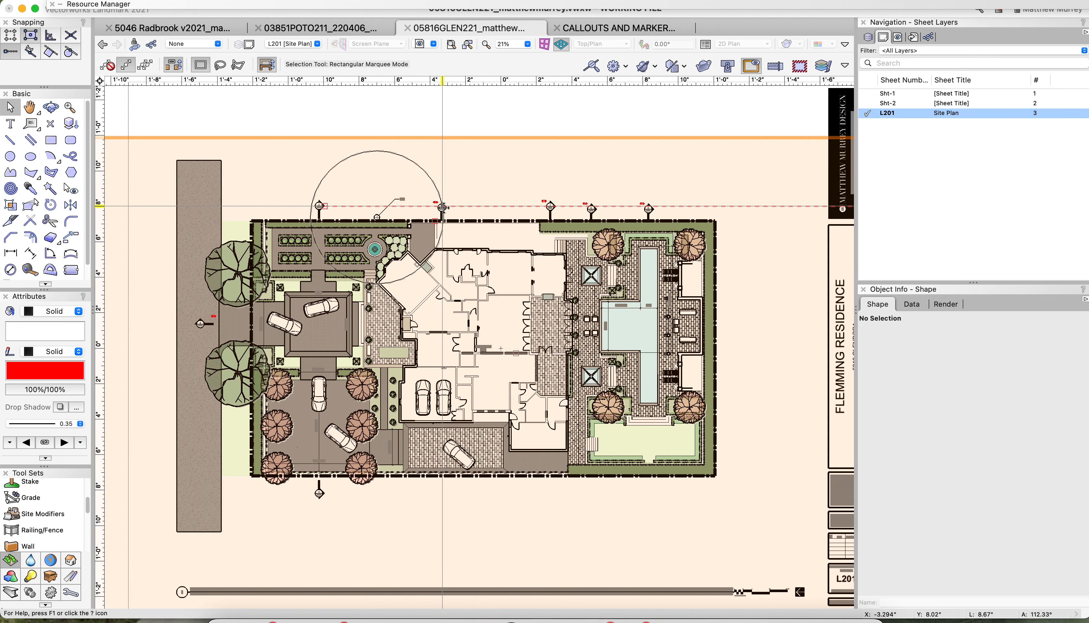
scroll(550, 210, up, 6)
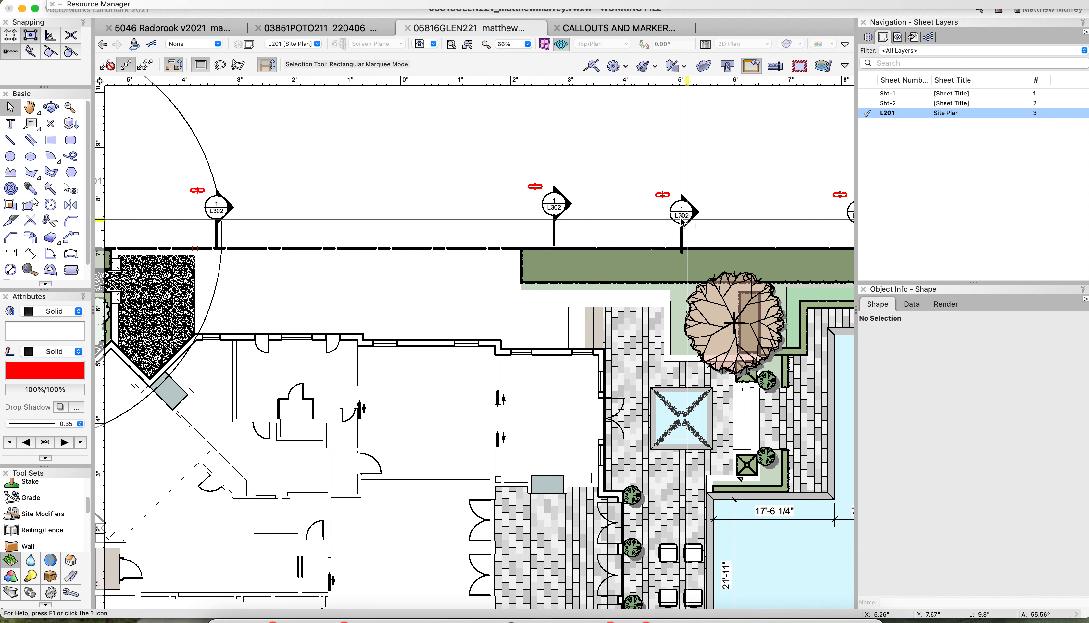
scroll(685, 229, down, 4)
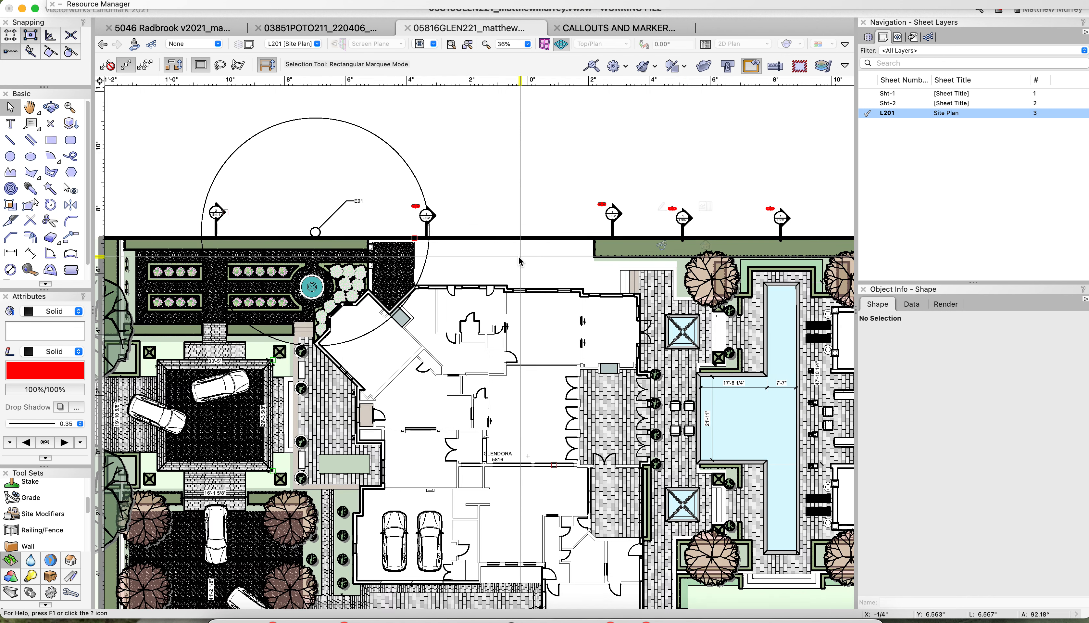
scroll(213, 219, up, 4)
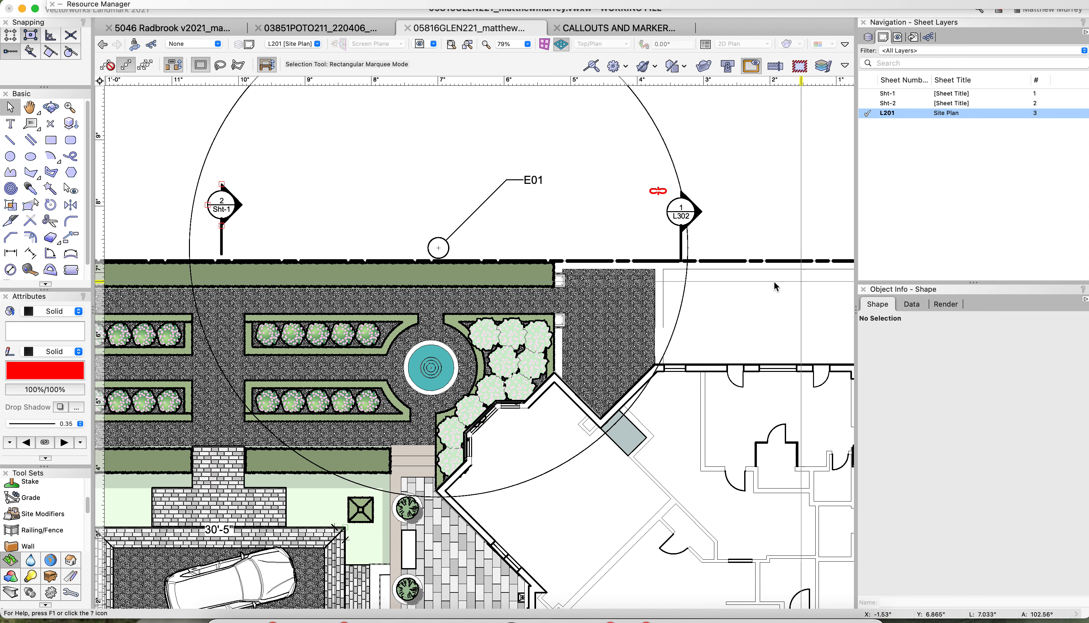
Step: Turn off the East Property Line Section A section line instance in the SITE PLAN viewport and review sheet L201
click(936, 94)
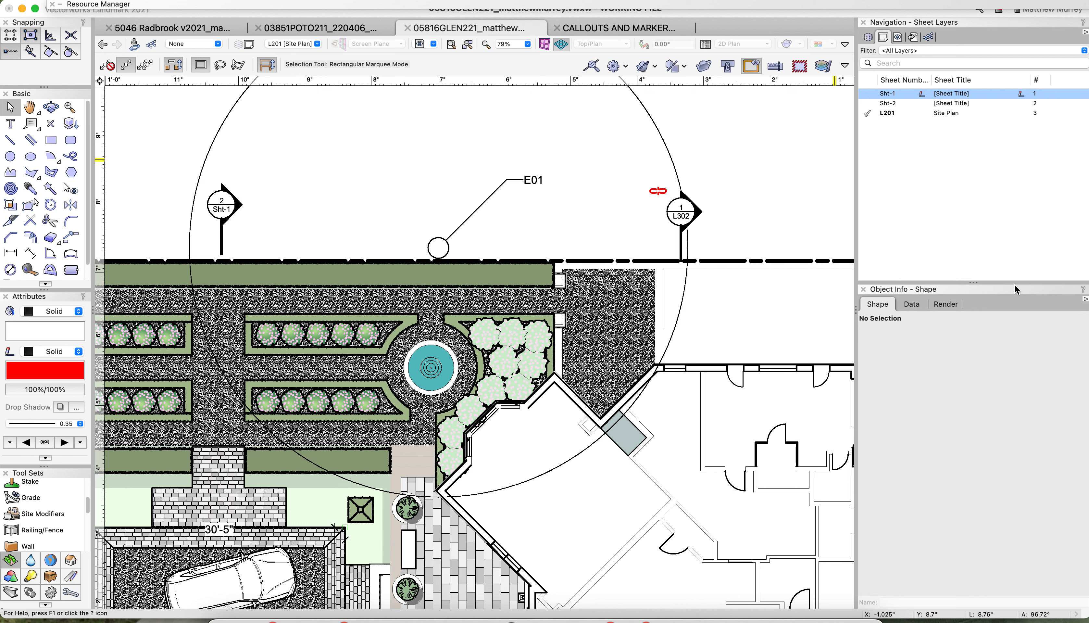
click(869, 94)
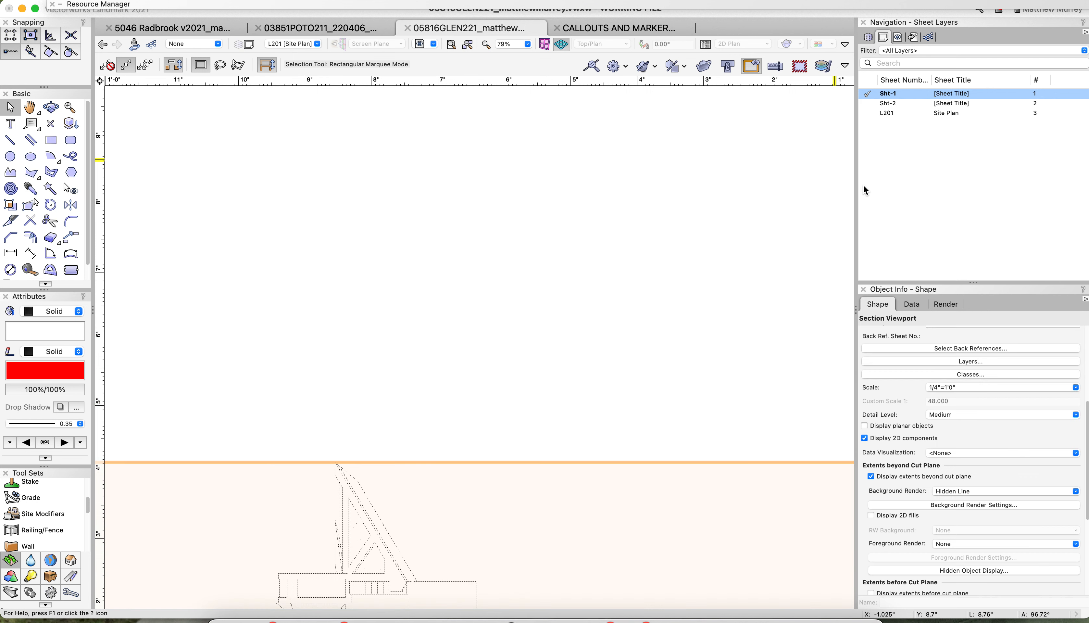
scroll(946, 527, down, 10)
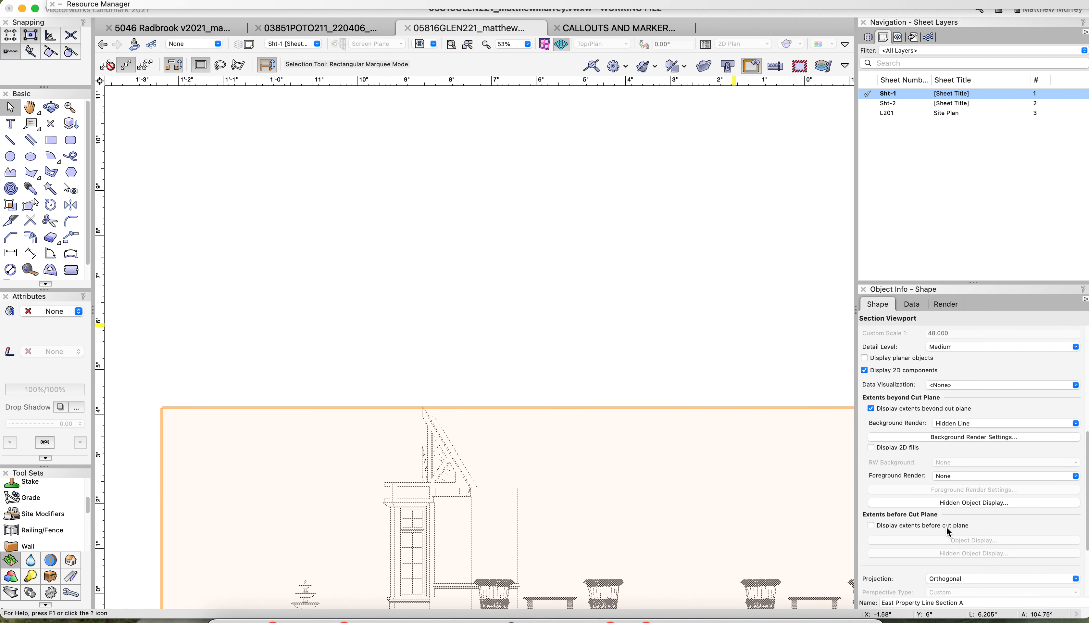
click(951, 562)
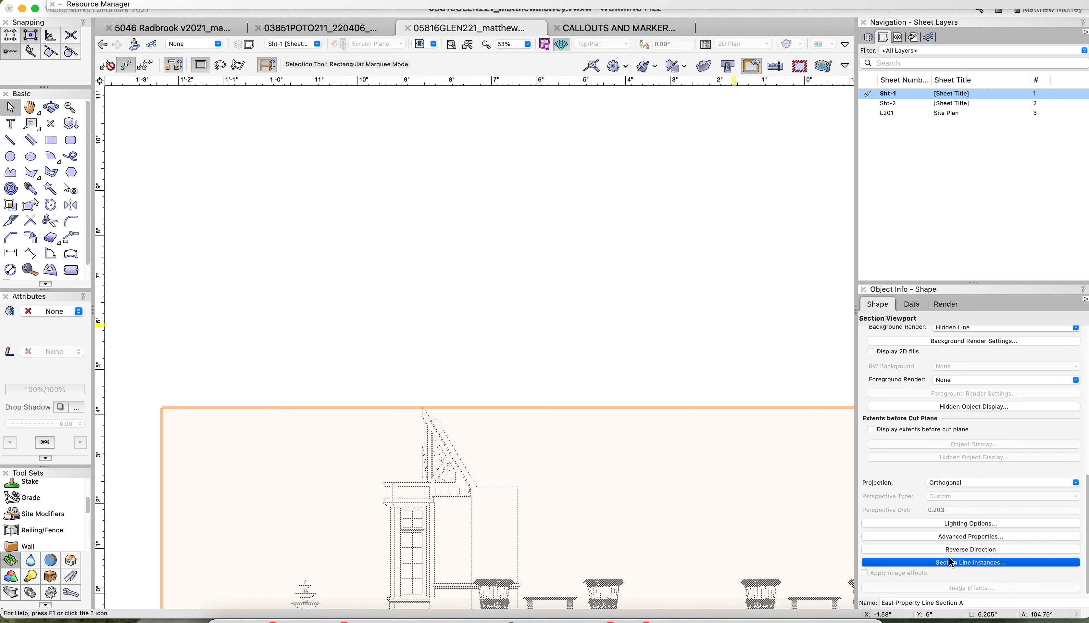
click(577, 100)
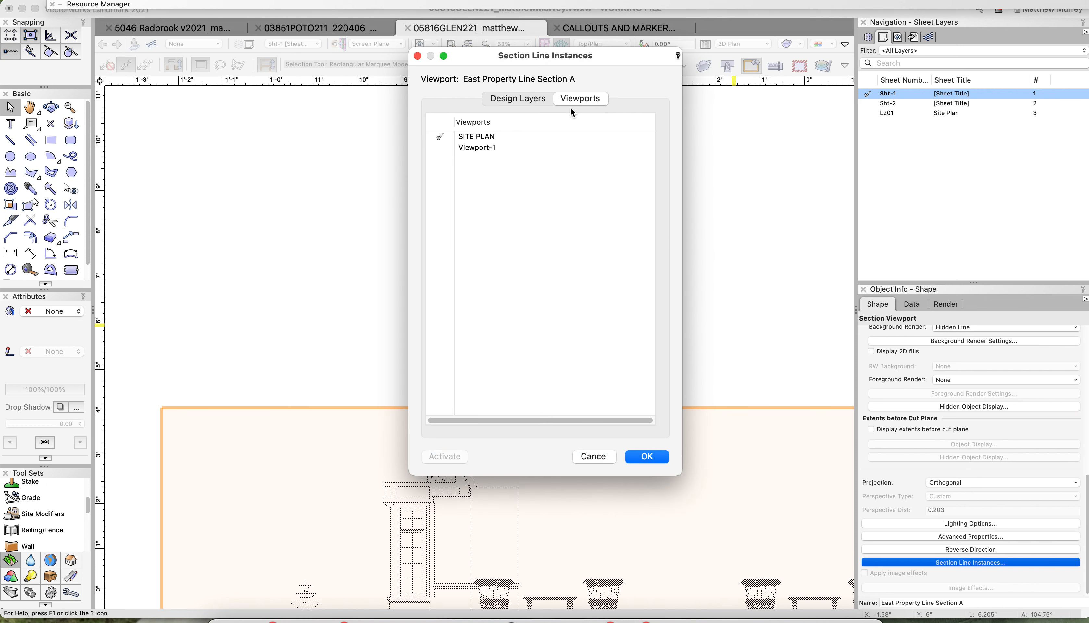
click(441, 137)
click(646, 456)
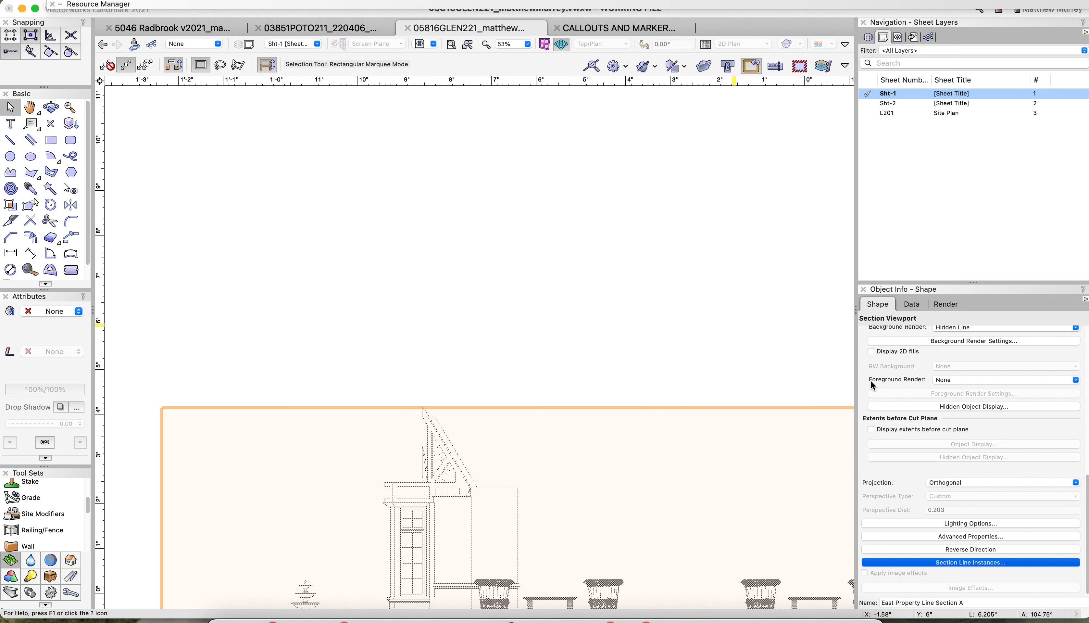
click(931, 112)
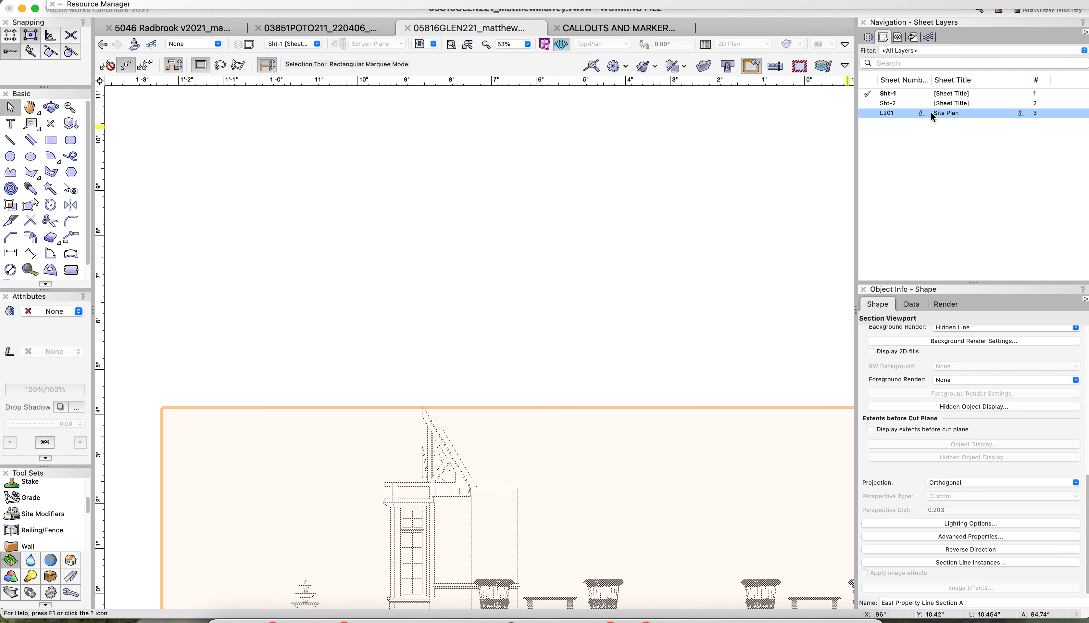
double_click(931, 113)
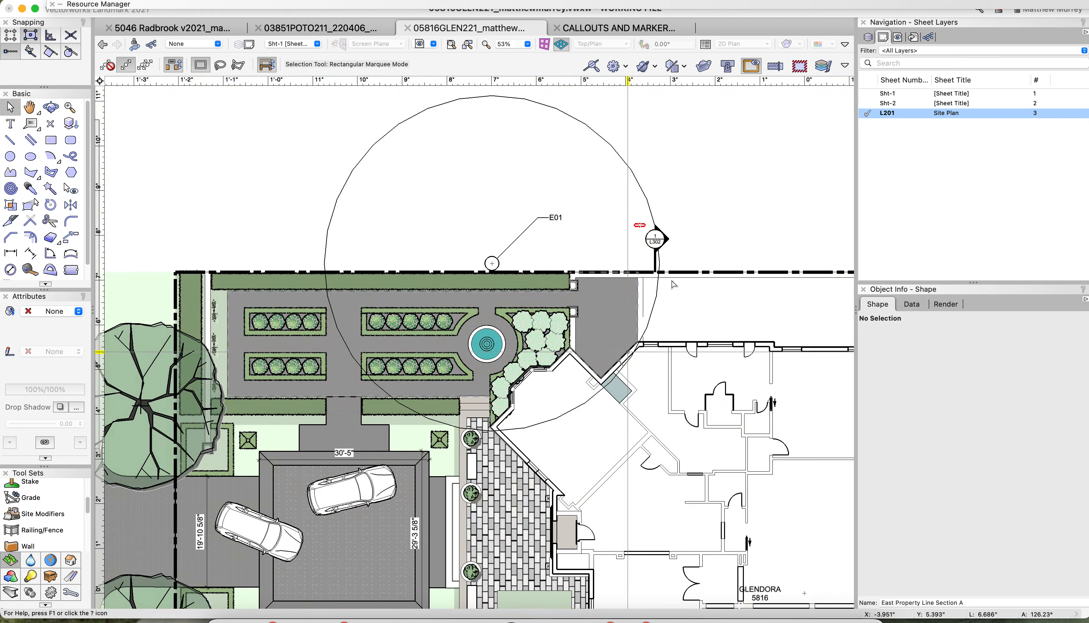
scroll(632, 264, down, 3)
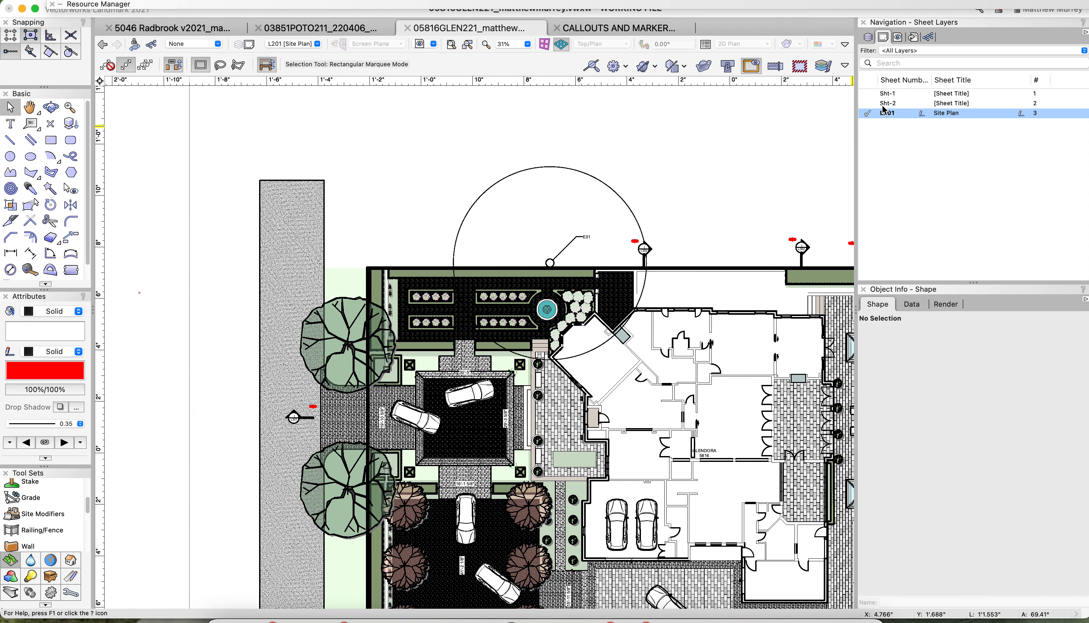
Step: From sheet Sht-1, turn the East Property Line Section A section line instance back on in the SITE PLAN viewport
click(926, 94)
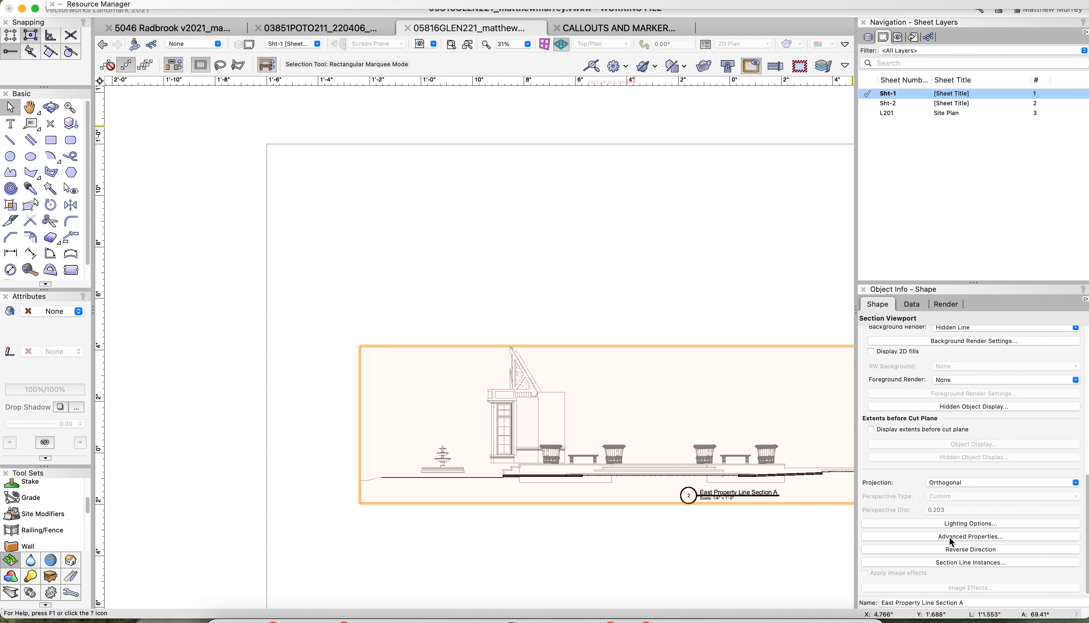
click(951, 563)
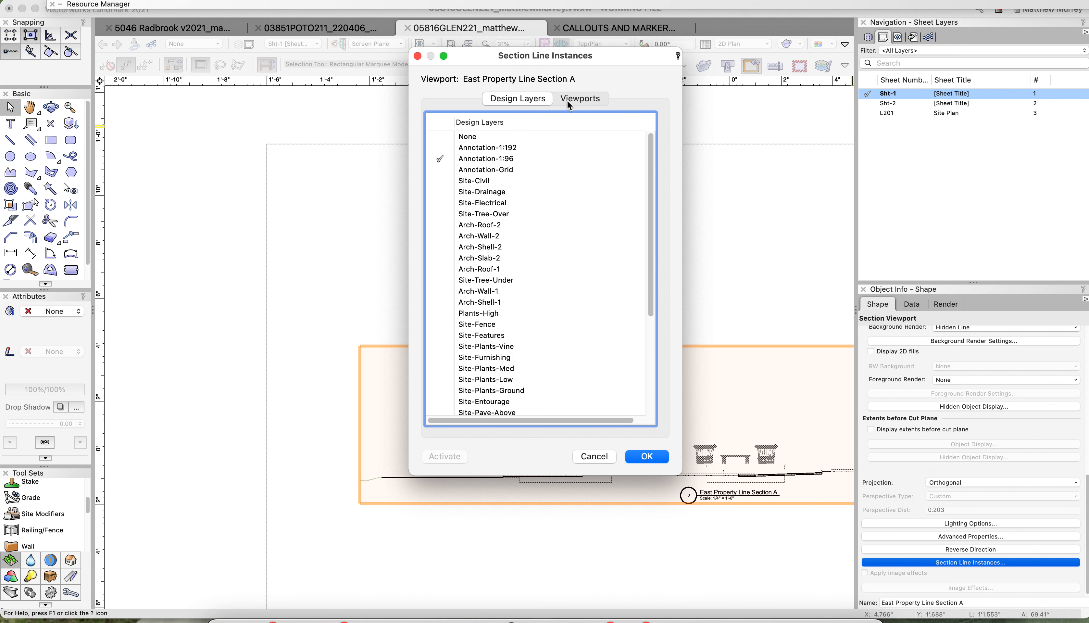
click(568, 103)
click(443, 136)
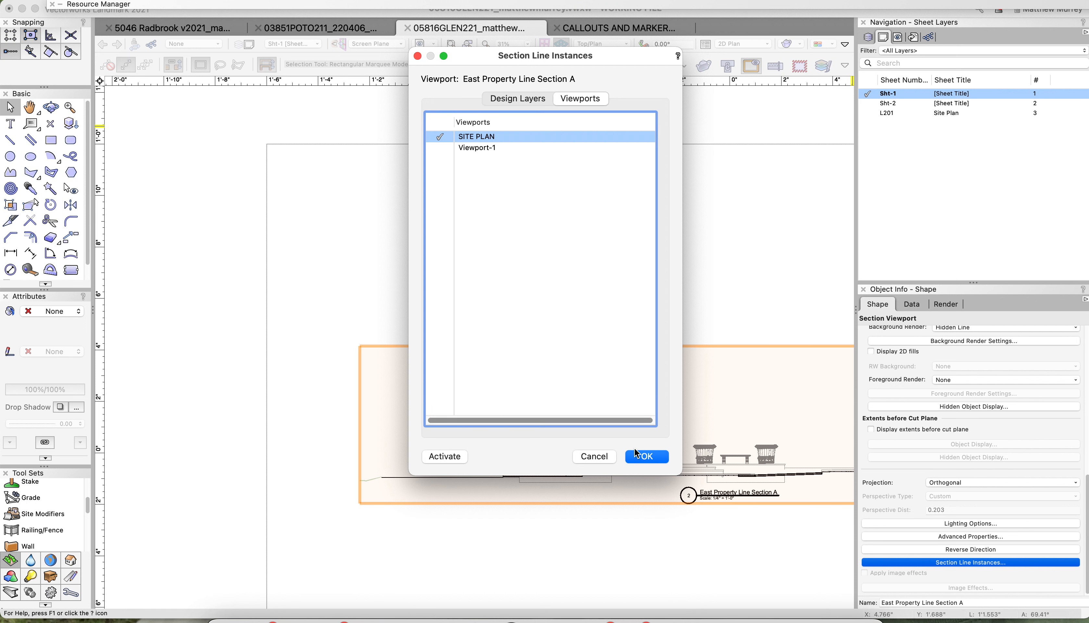
click(644, 457)
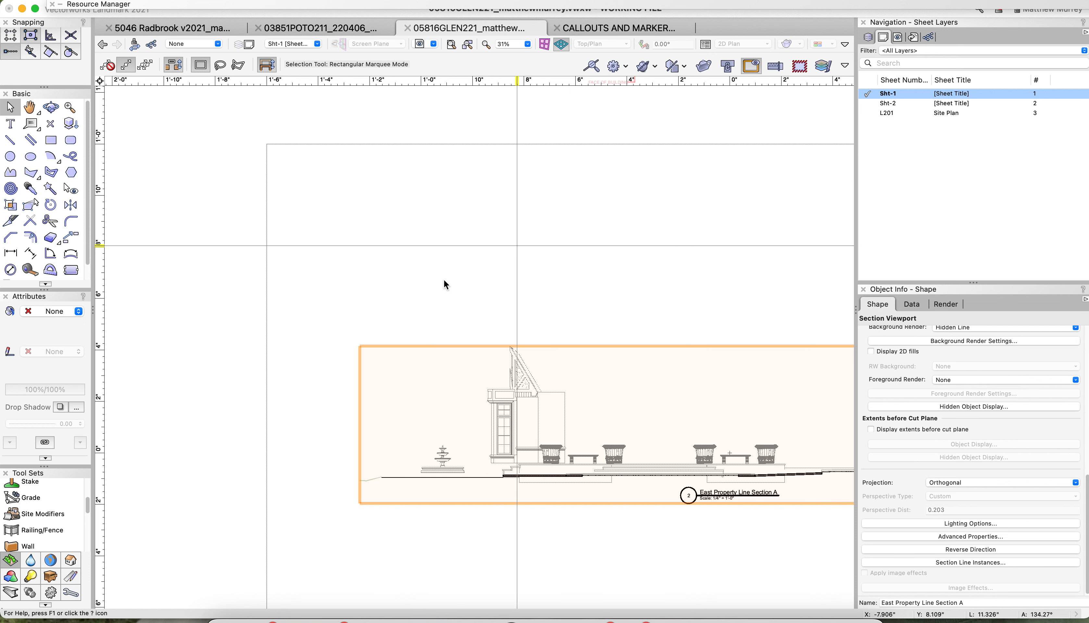
Step: Return to the Site Plan sheet L201 and examine the section line markers around the property
click(931, 115)
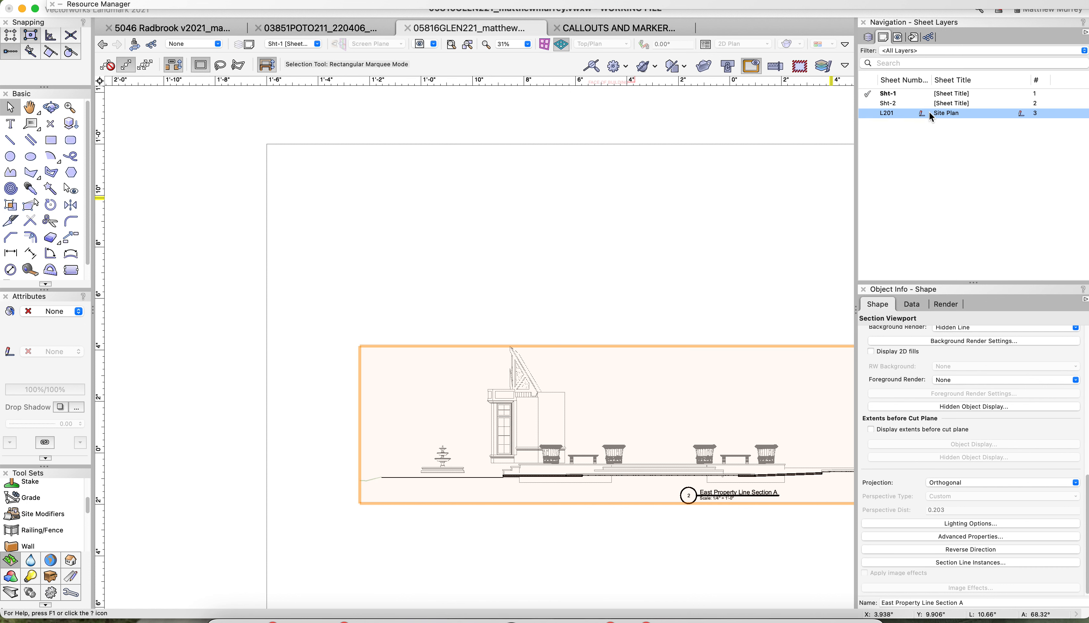
double_click(880, 113)
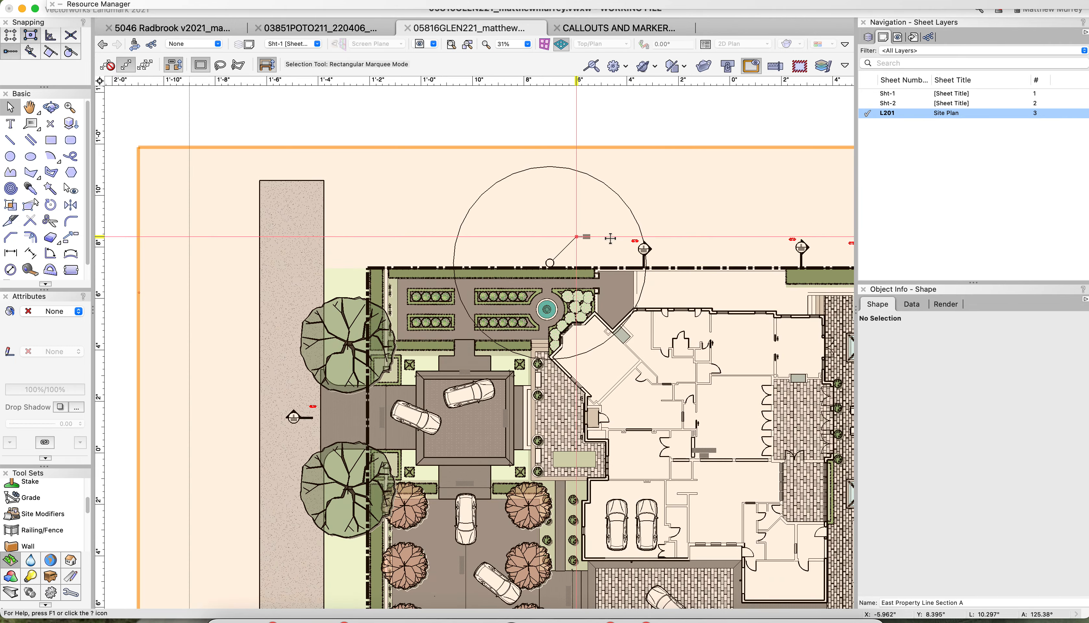
scroll(454, 248, down, 2)
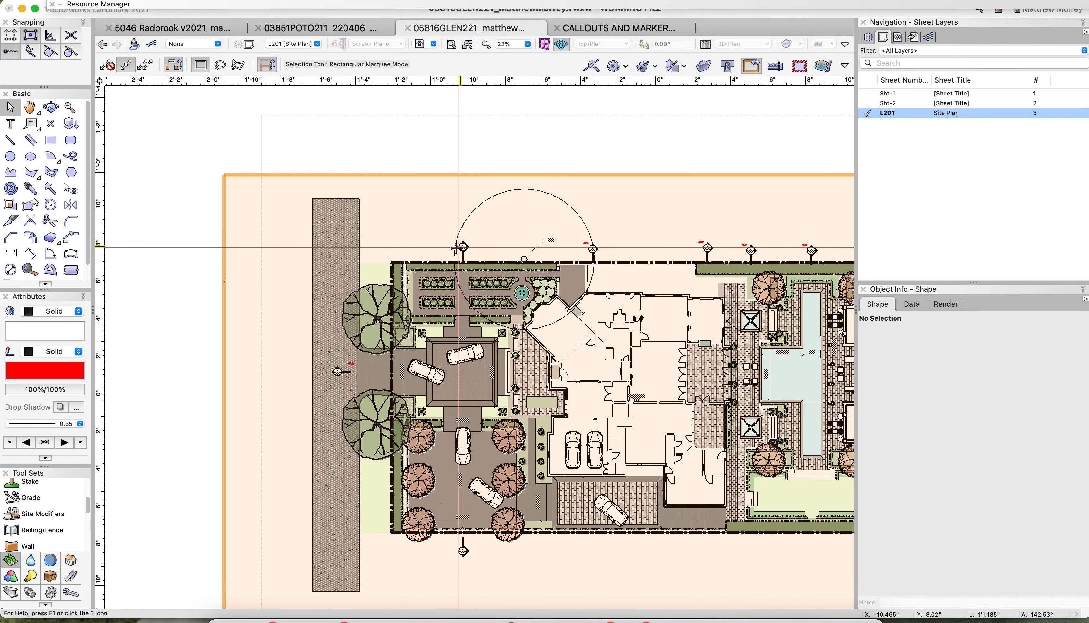
scroll(455, 248, down, 1)
scroll(692, 337, down, 1)
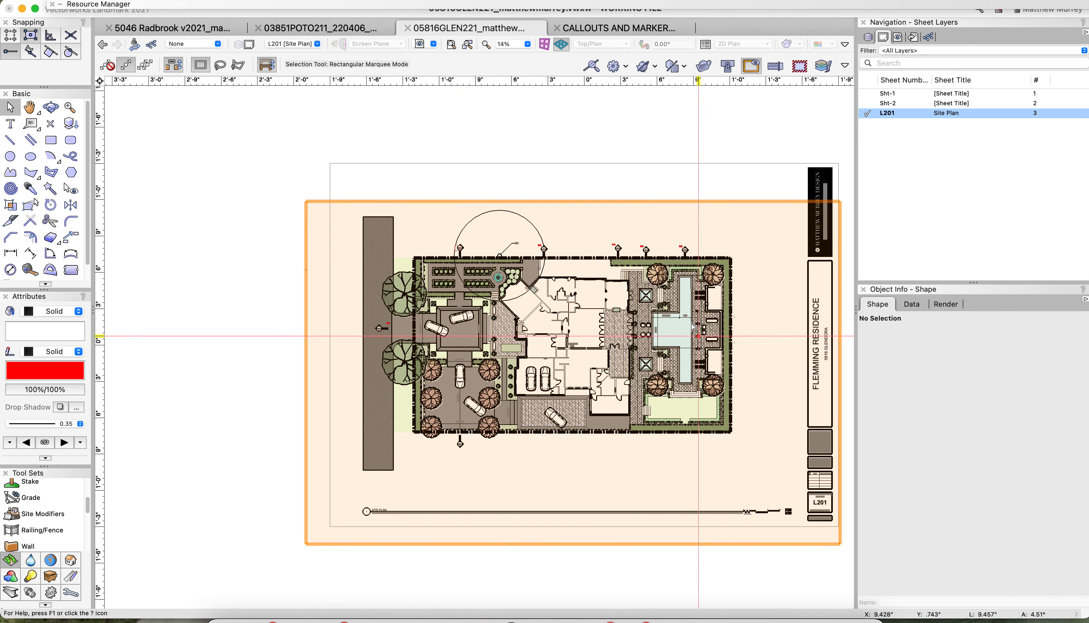
scroll(668, 307, up, 3)
scroll(680, 298, up, 1)
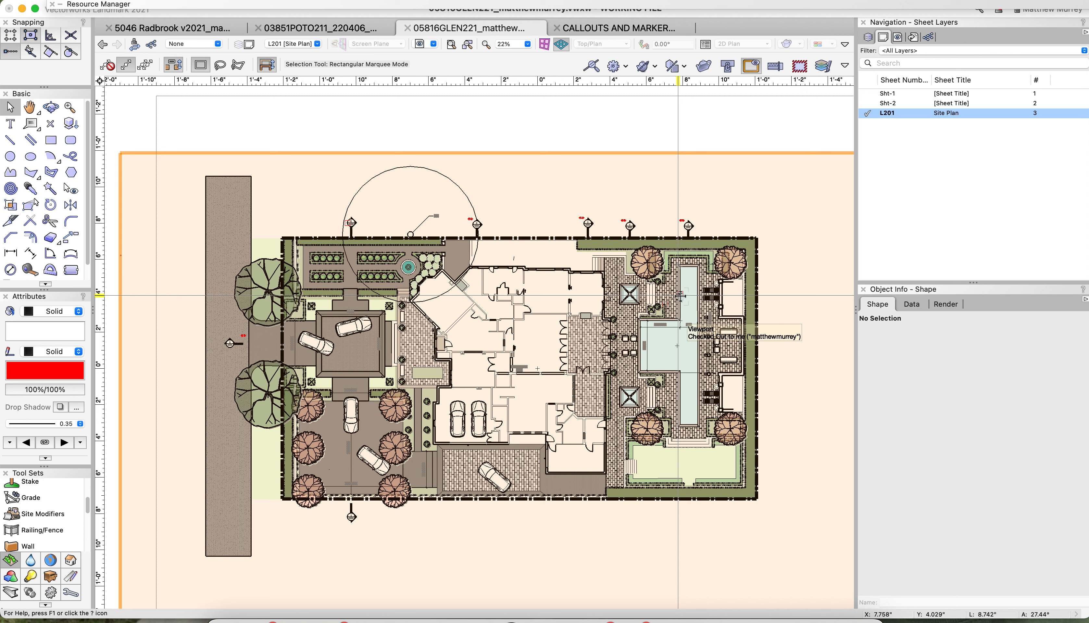